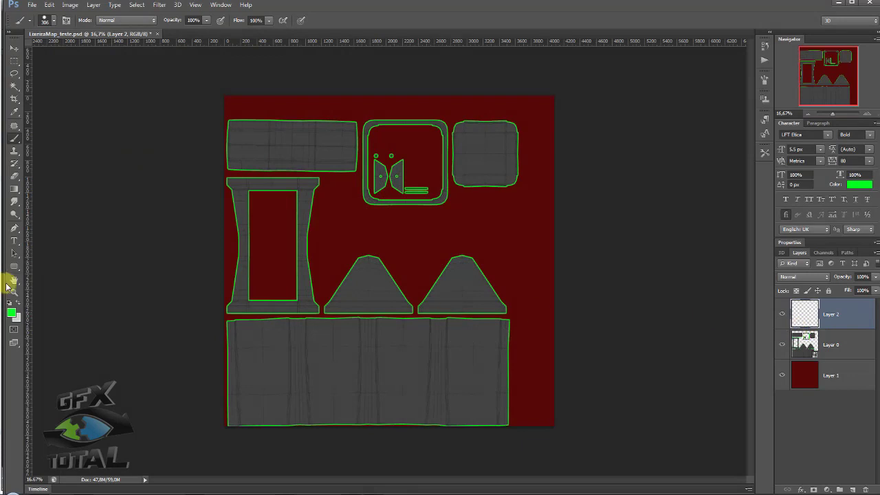
- Fill Layer 2 with dark green #186221 and clip it to Layer 0's UV shapes
left_click(11, 313)
left_click(735, 235)
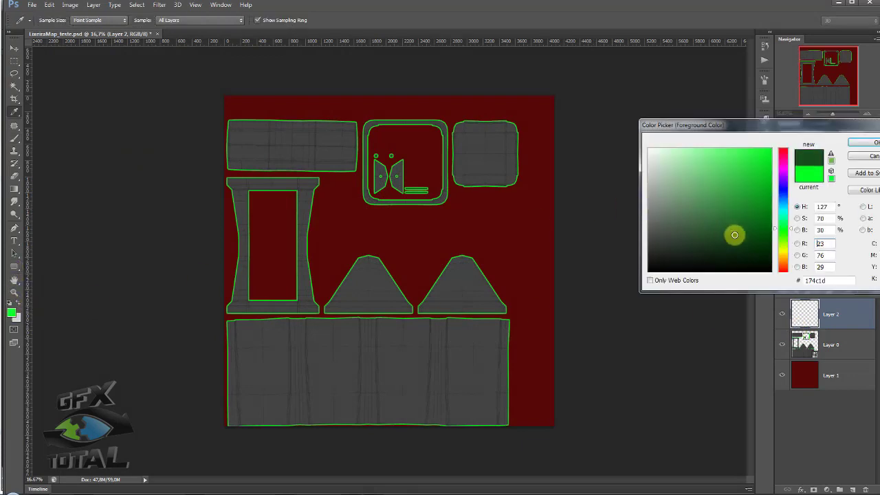
left_click(741, 224)
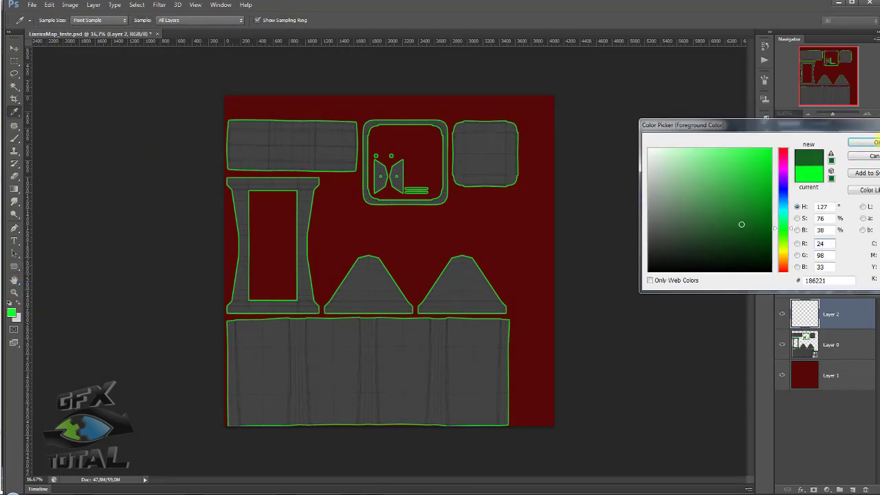
left_click(870, 148)
key("alt+BackSpace")
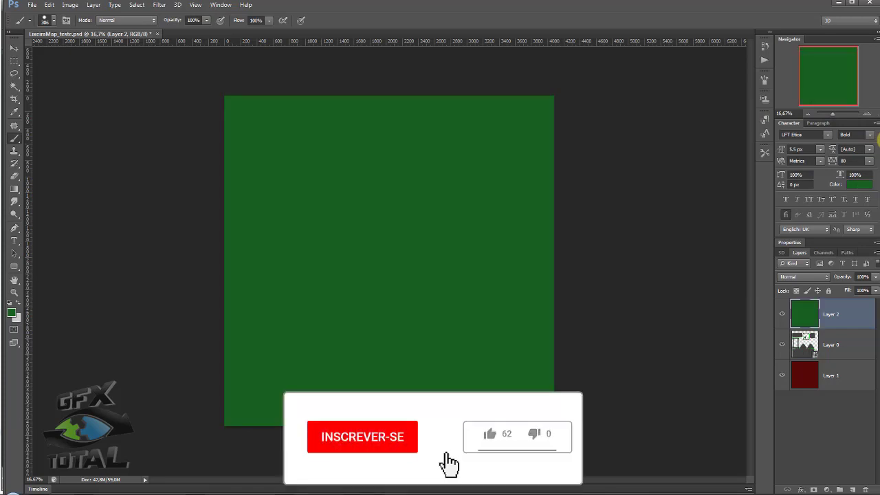
left_click(808, 329, "alt")
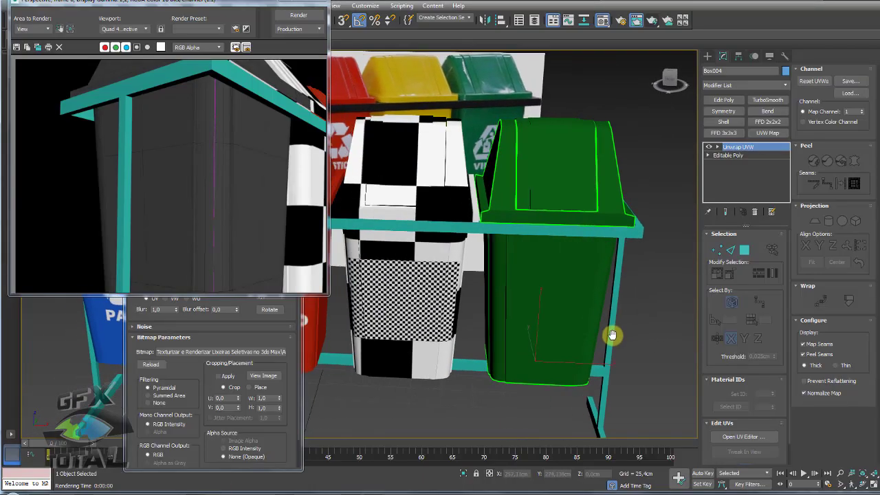
- Close the rendered frame and material windows, orbit to a three-quarter view, and reopen the Material Editor
mouse_move(612, 335)
middle_mouse_down("alt")
mouse_move(598, 379)
mouse_move(532, 338)
mouse_move(584, 320)
mouse_move(619, 324)
middle_mouse_up("alt")
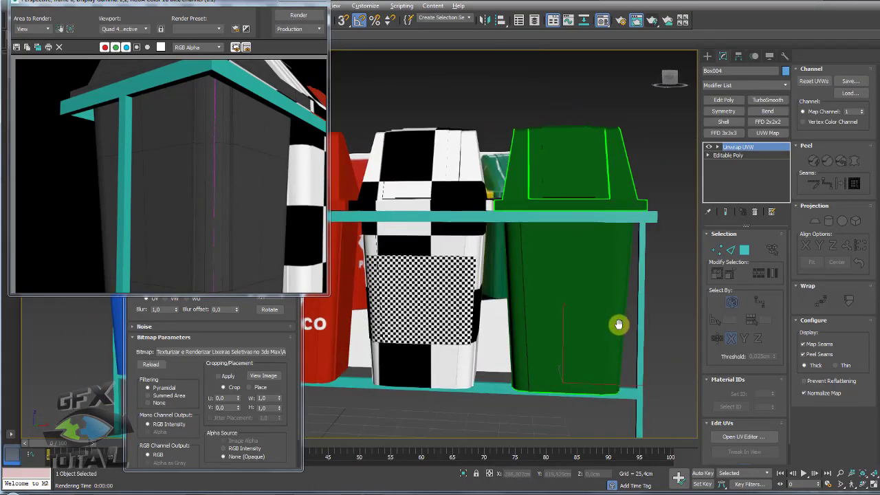
left_click(321, 2)
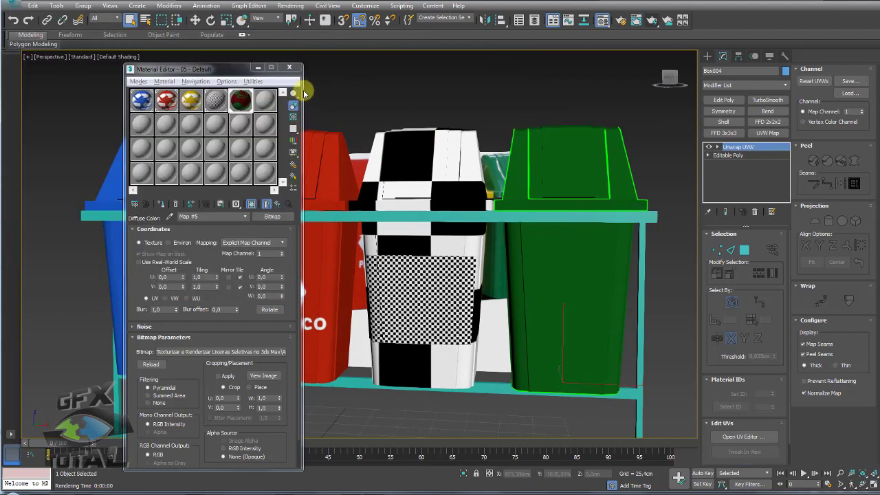
left_click(289, 67)
mouse_move(620, 261)
middle_mouse_down("alt")
mouse_move(523, 244)
mouse_move(581, 187)
middle_mouse_up("alt")
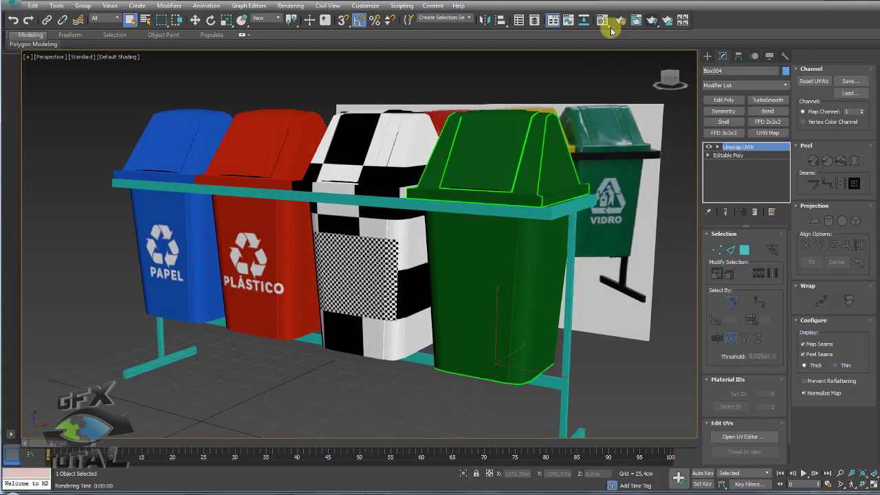
left_click(602, 20)
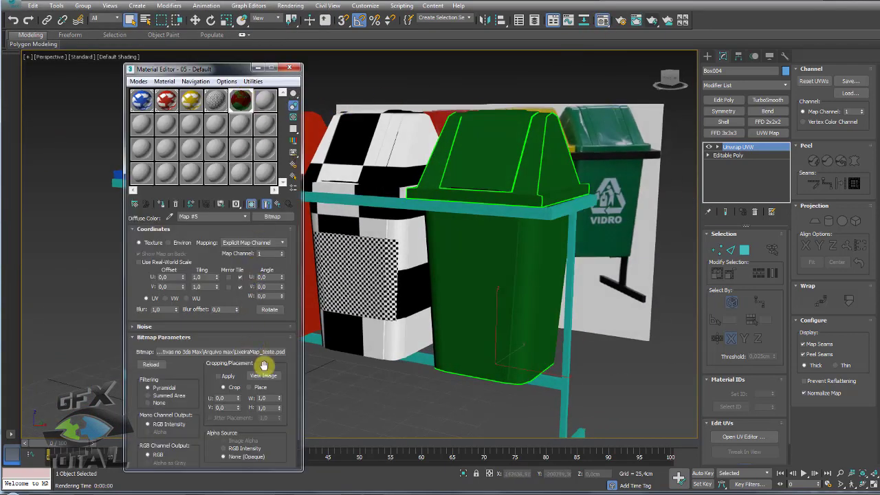
- Preview the LixeiraMap_teste.psd bitmap used by the bin material, then close the preview
left_click(264, 376)
scroll(362, 253, "down", 2)
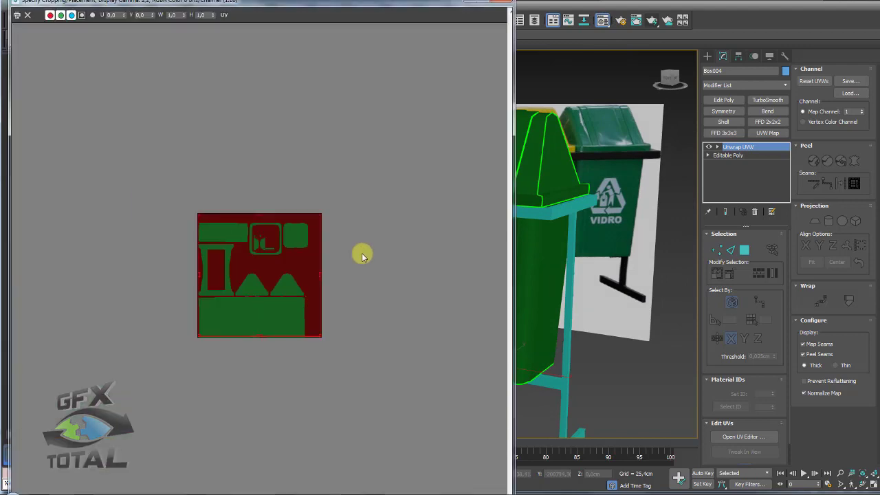
scroll(315, 252, "up", 1)
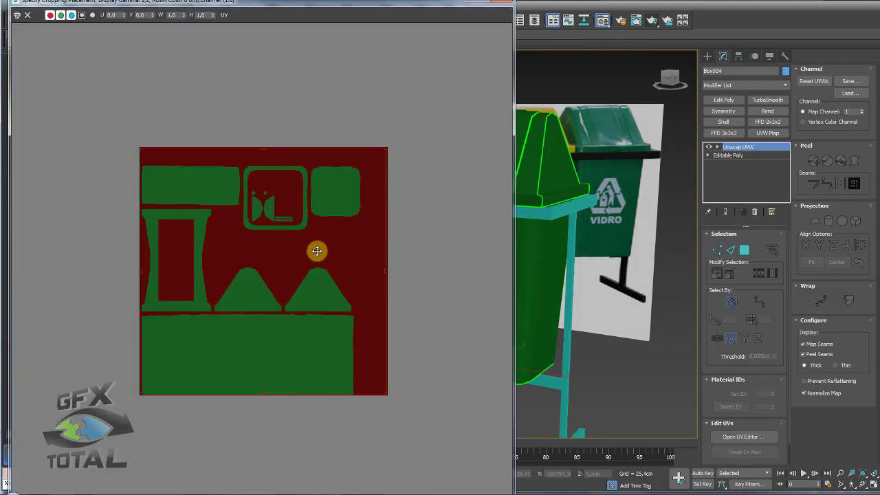
left_click(500, 2)
- Orbit and zoom around the bins to inspect the green bin's updated texture from the front
middle_click_drag(537, 282, 570, 289, "alt")
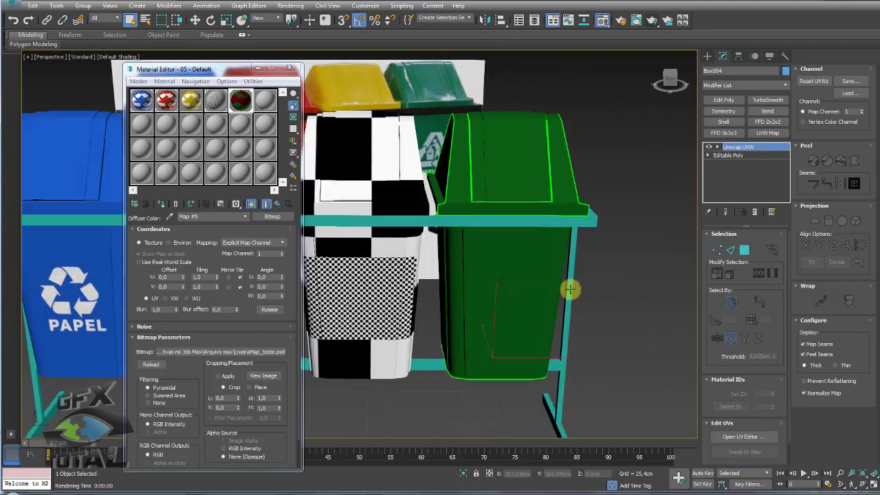
scroll(550, 273, "up", 1)
scroll(507, 263, "up", 3)
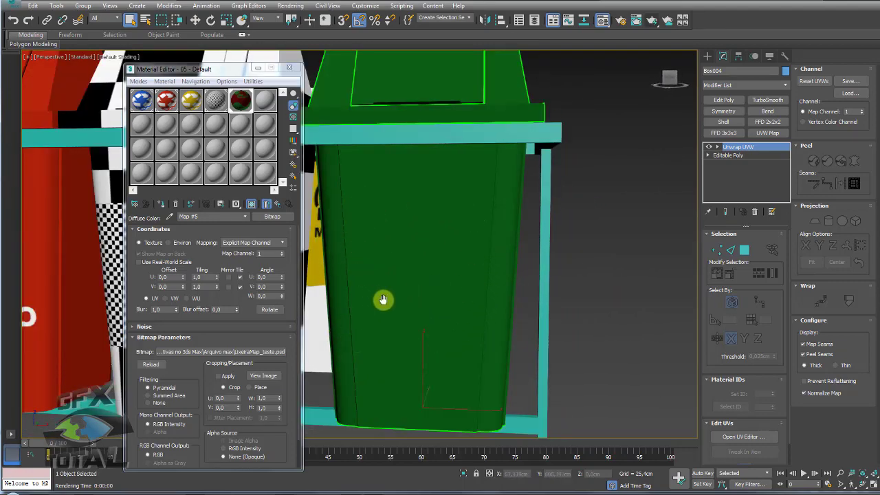
scroll(412, 298, "down", 4)
mouse_move(477, 294)
middle_mouse_down("alt")
mouse_move(416, 293)
mouse_move(442, 303)
mouse_move(533, 278)
middle_mouse_up("alt")
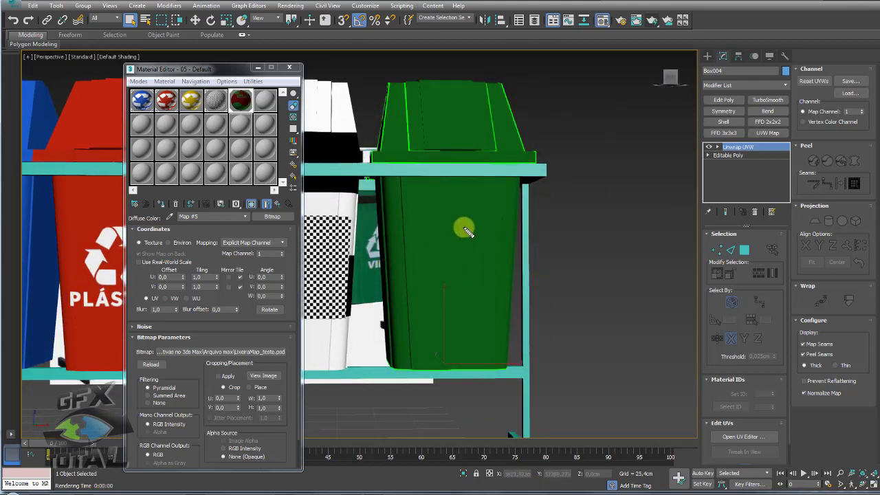
mouse_move(449, 218)
left_mouse_down()
mouse_move(481, 228)
mouse_move(442, 222)
left_mouse_up()
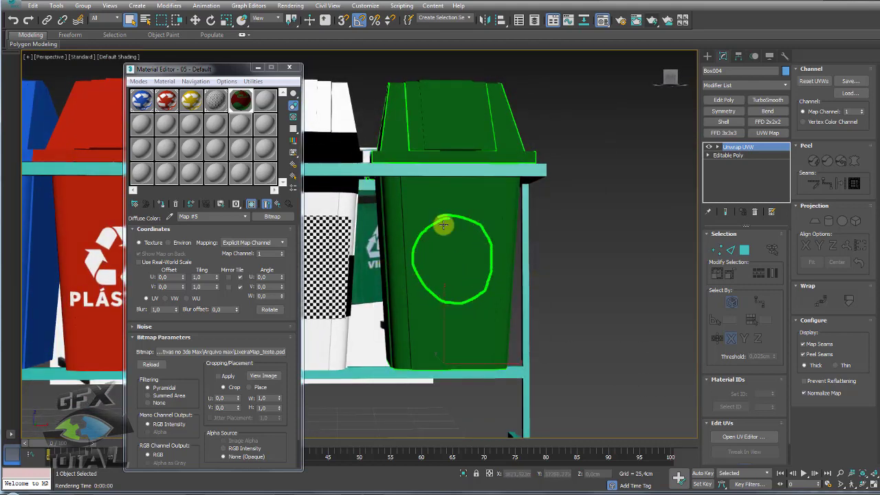
- Return to the texture map in Photoshop and mark areas of the lower texture block
left_click(202, 492)
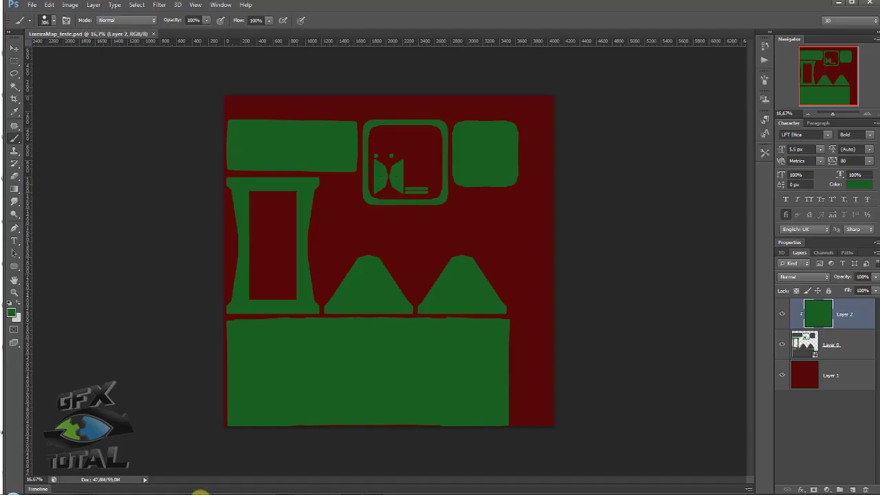
left_click_drag(504, 317, 488, 328)
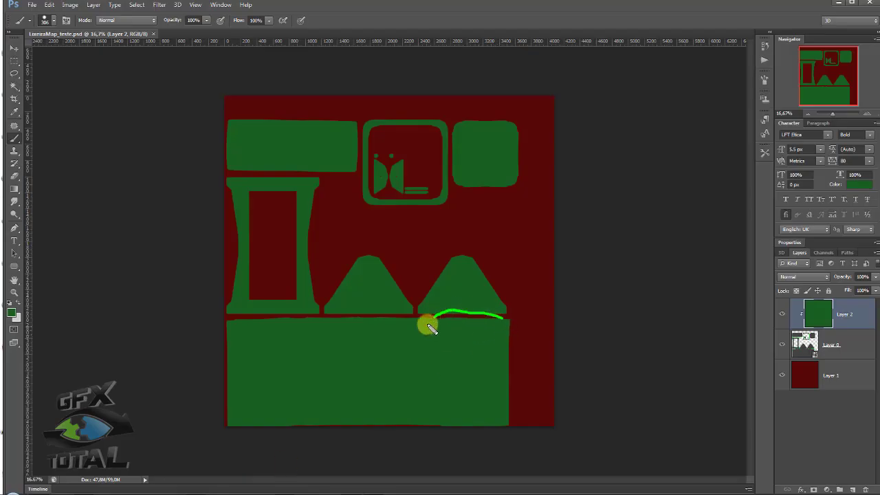
left_click_drag(411, 315, 414, 337)
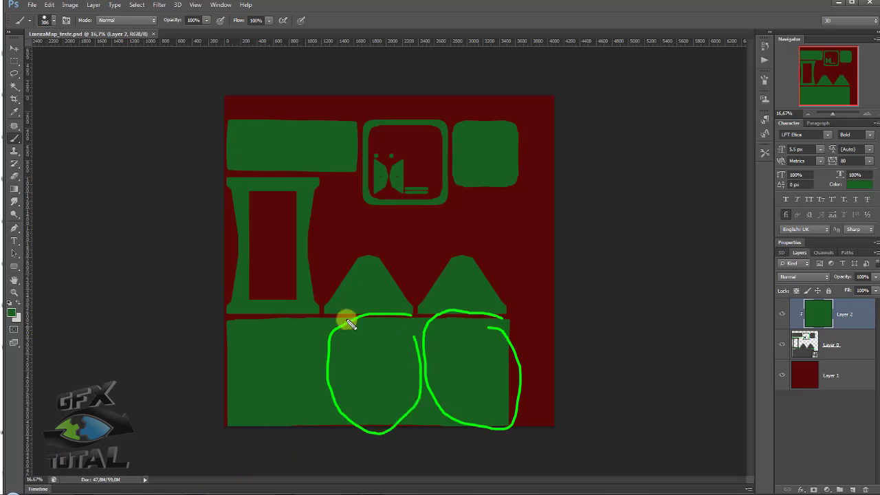
left_click_drag(329, 322, 314, 312)
key("Escape")
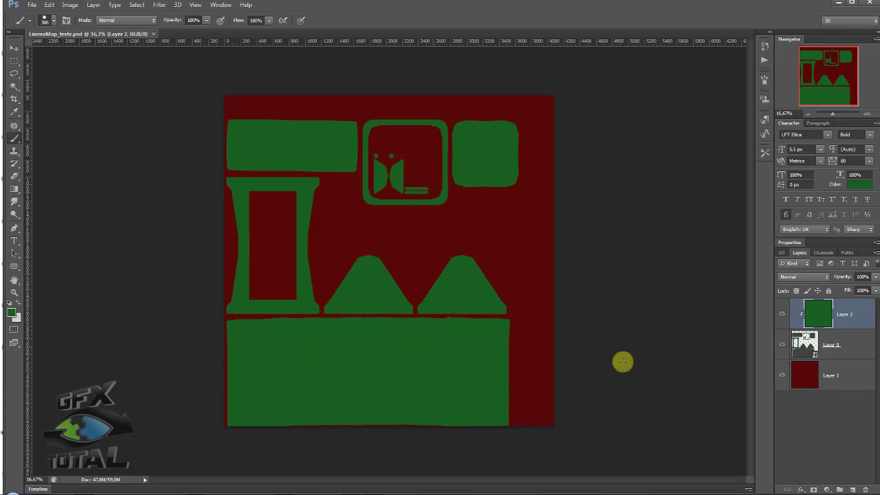
- Hide the green fill to expose the UV wireframe and add a vertical guide at 2661 px
left_click(869, 114)
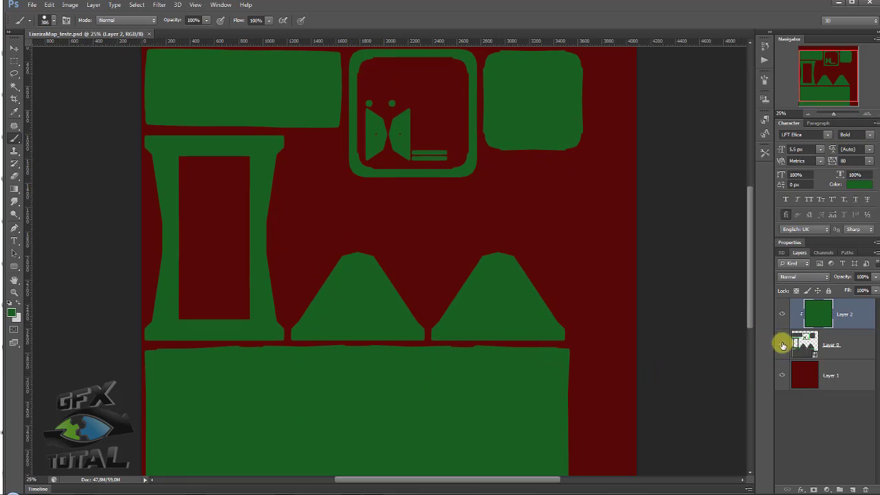
left_click(783, 345)
left_click(782, 345)
left_click(782, 314)
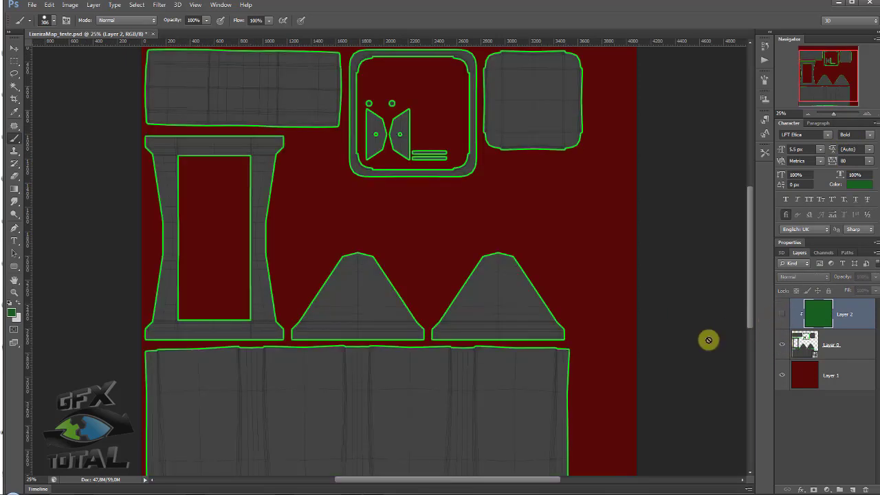
mouse_move(838, 102)
left_mouse_down()
mouse_move(517, 233)
mouse_move(408, 239)
left_mouse_up()
left_click(869, 115)
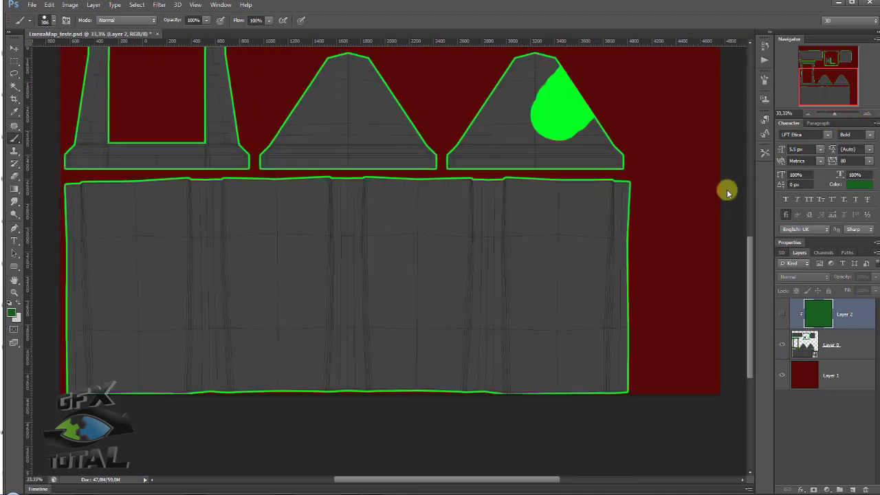
left_click_drag(30, 274, 487, 240)
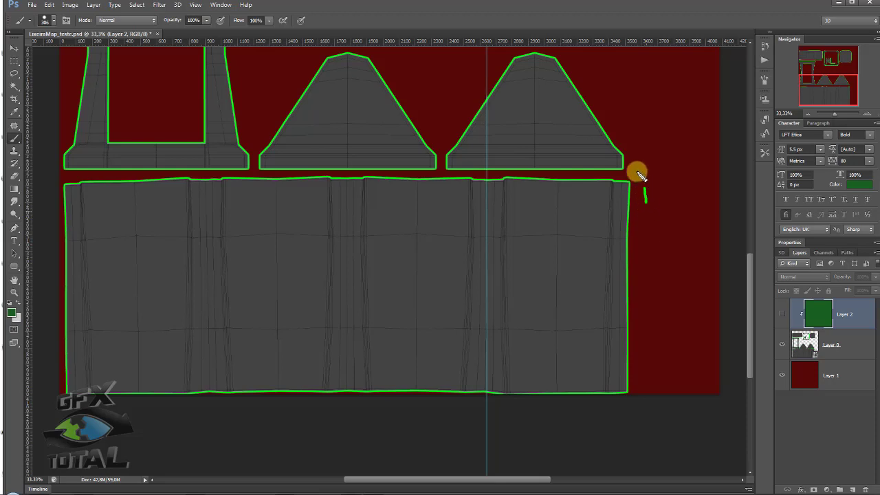
- Add vertical guides across the front panel at about 900 px and 1700 px
left_click_drag(628, 167, 645, 216)
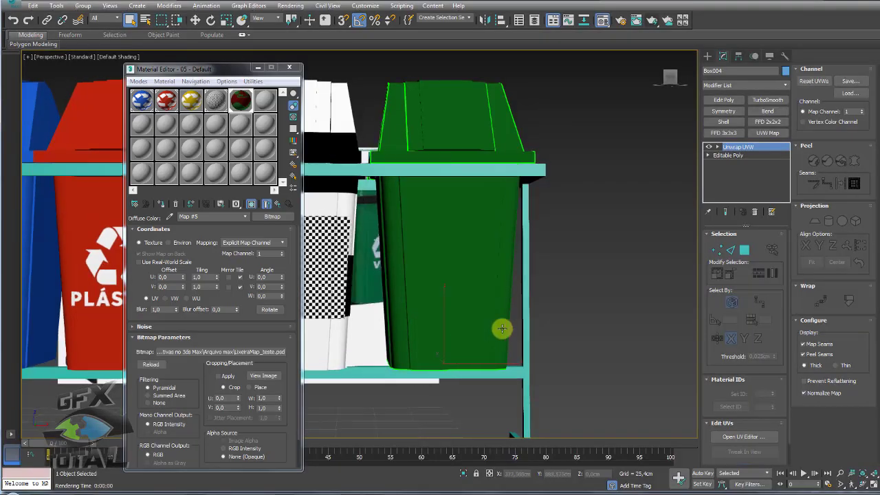
mouse_move(503, 328)
middle_mouse_down("alt")
mouse_move(391, 310)
mouse_move(452, 265)
middle_mouse_up("alt")
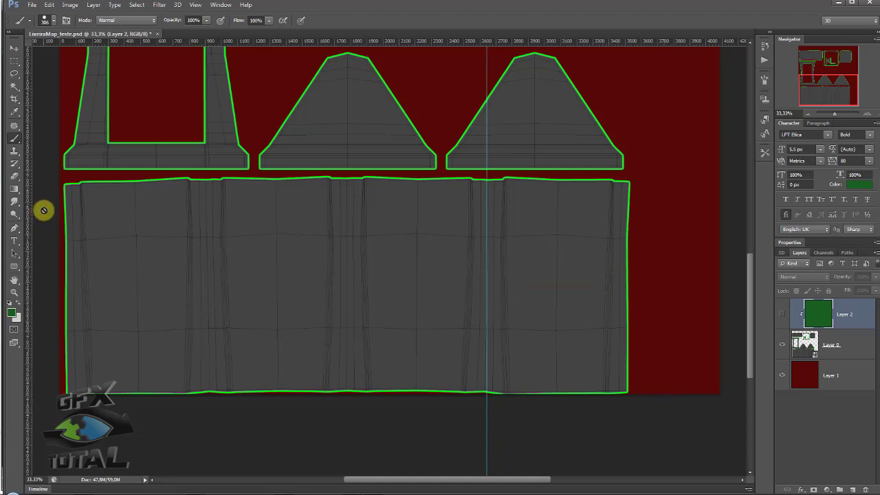
left_click_drag(28, 216, 348, 219)
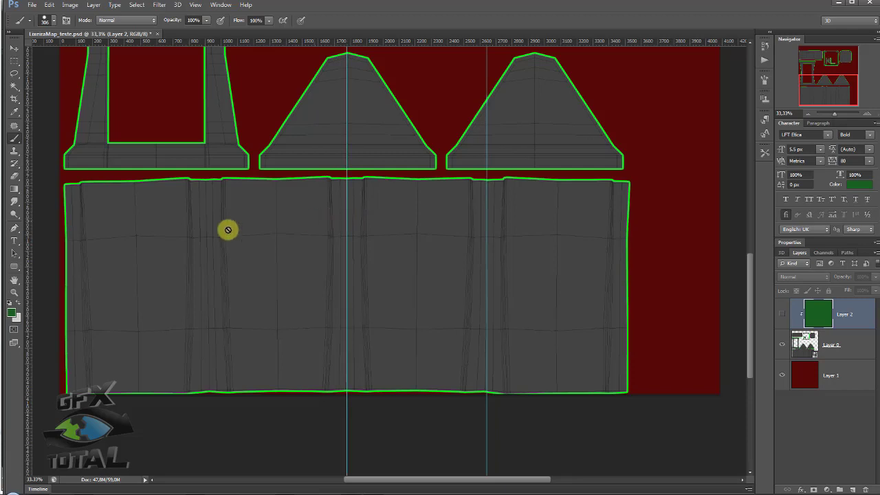
left_click_drag(30, 236, 207, 235)
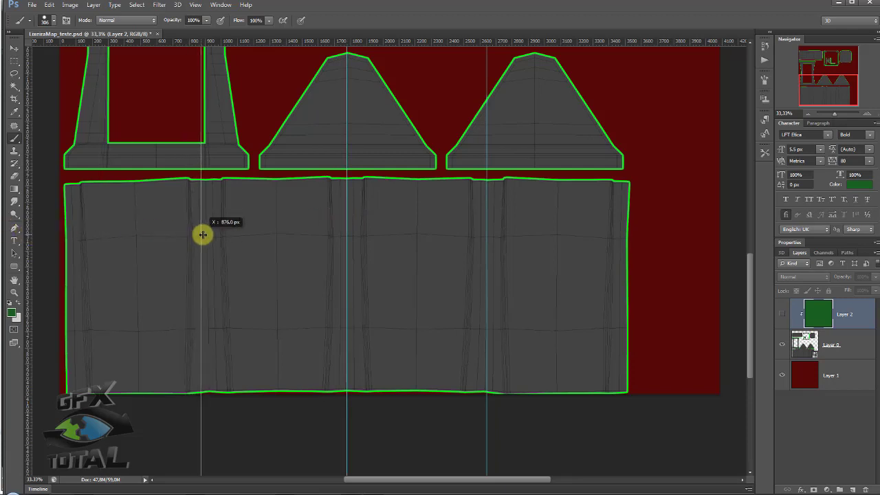
key("Escape")
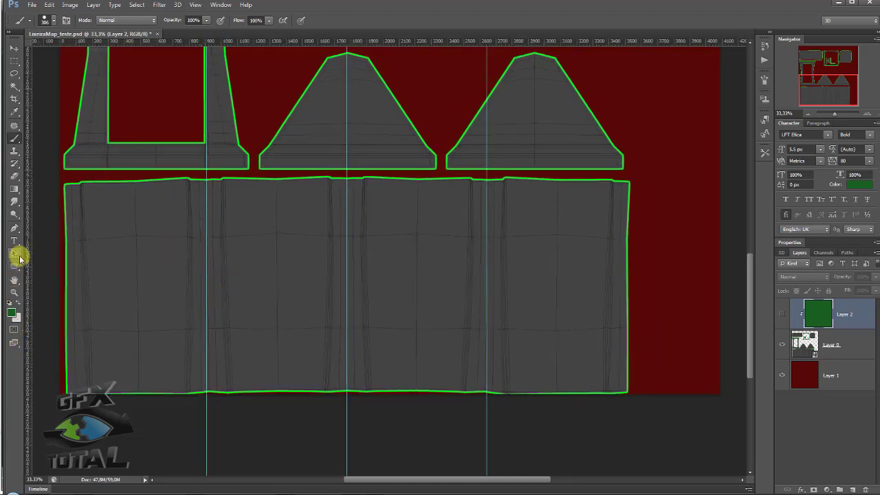
- Draw an ellipse in the middle of the front panel
left_click(15, 262)
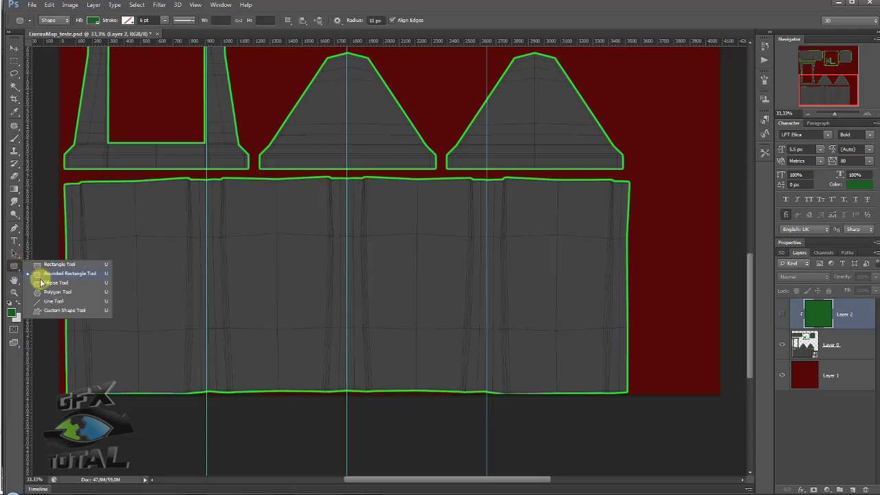
left_click(41, 282)
left_click_drag(389, 246, 460, 316)
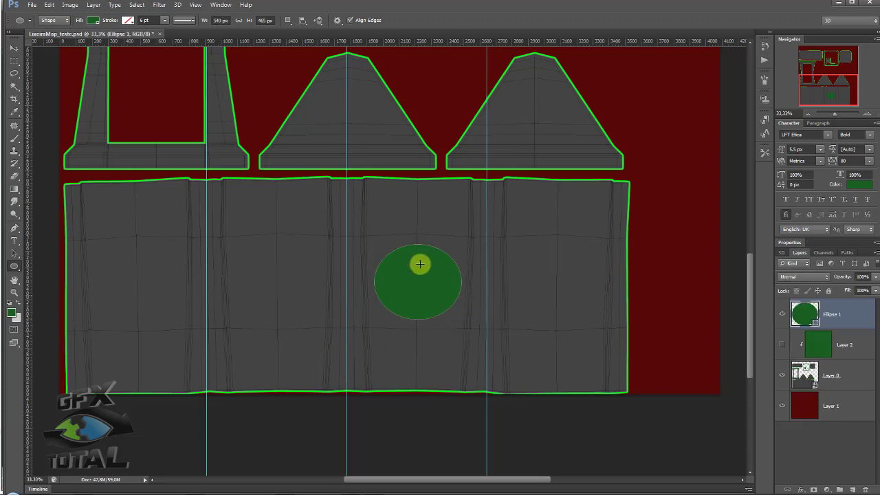
- Fill the ellipse with yellow-green #bbe418, show Layer 2 again, and add empty Layer 3
double_click(798, 317)
left_click(774, 246)
left_click_drag(768, 143, 758, 161)
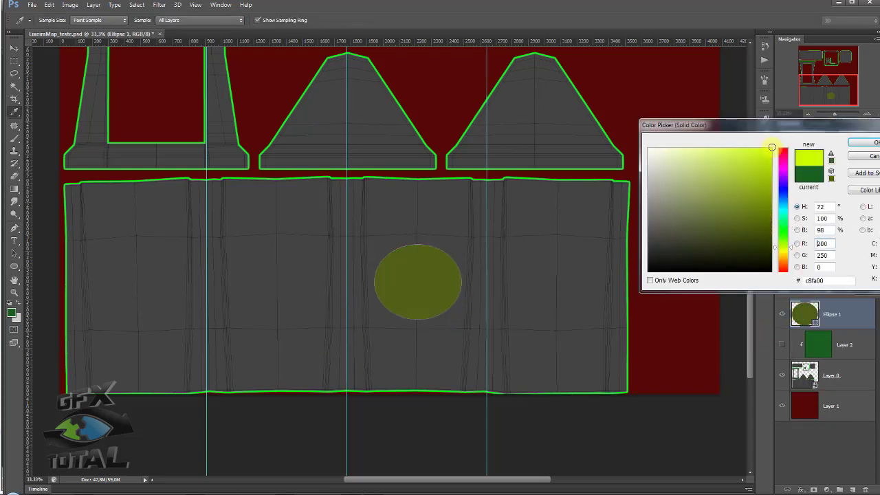
left_click(853, 146)
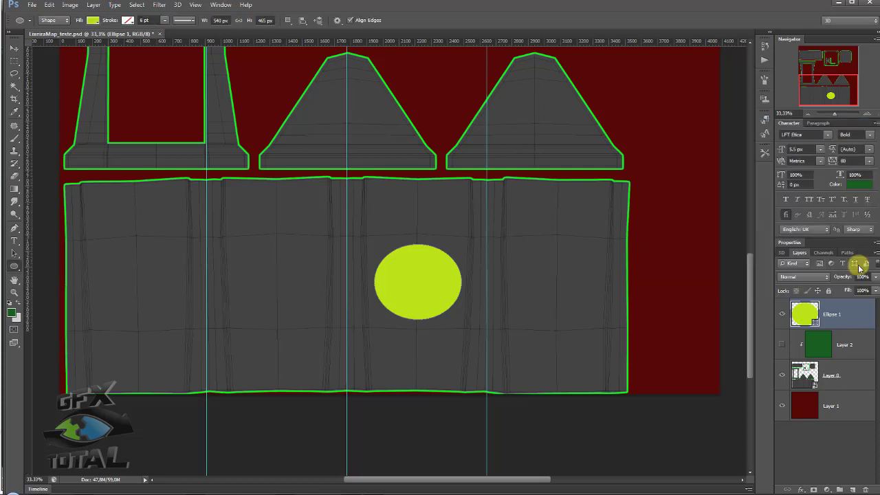
left_click(803, 355, "alt")
left_click(852, 489)
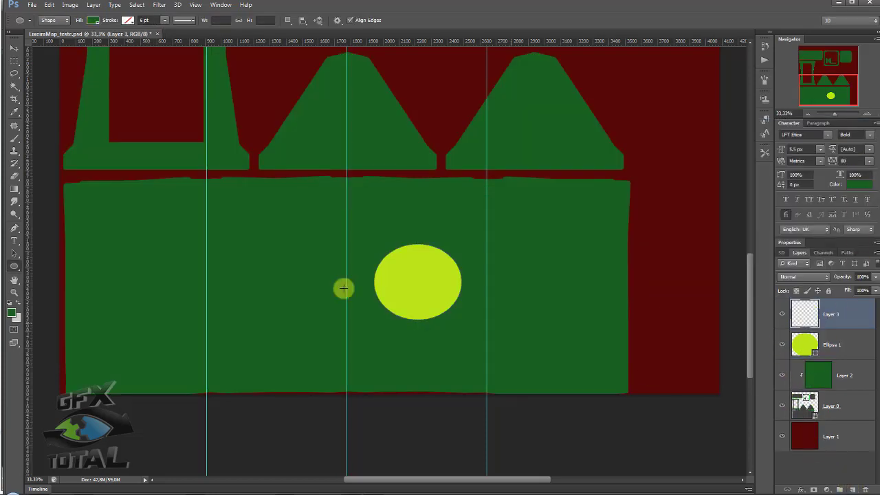
- Switch to a size 66 brush and orbit the view to face the green bin
left_click(14, 138)
mouse_move(402, 270)
right_mouse_down("alt")
mouse_move(393, 261)
mouse_move(396, 272)
right_mouse_up("alt")
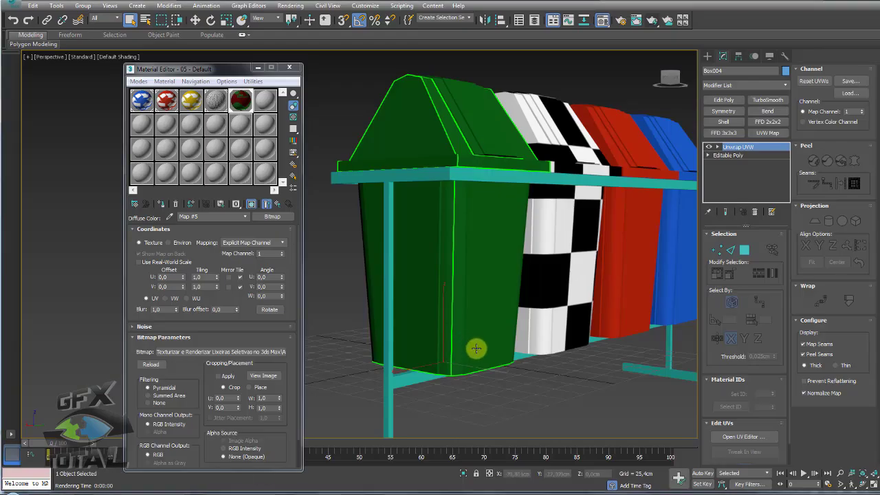
middle_click_drag(474, 350, 572, 344, "alt")
middle_click_drag(470, 328, 486, 317, "alt")
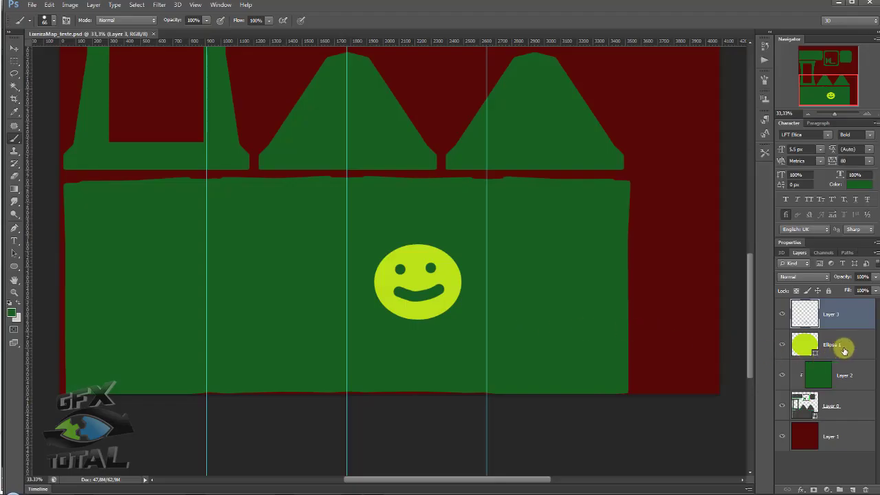
- Rotate Ellipse 1 and Layer 3 together about 30° to tilt the smiley
left_click(845, 349, "shift")
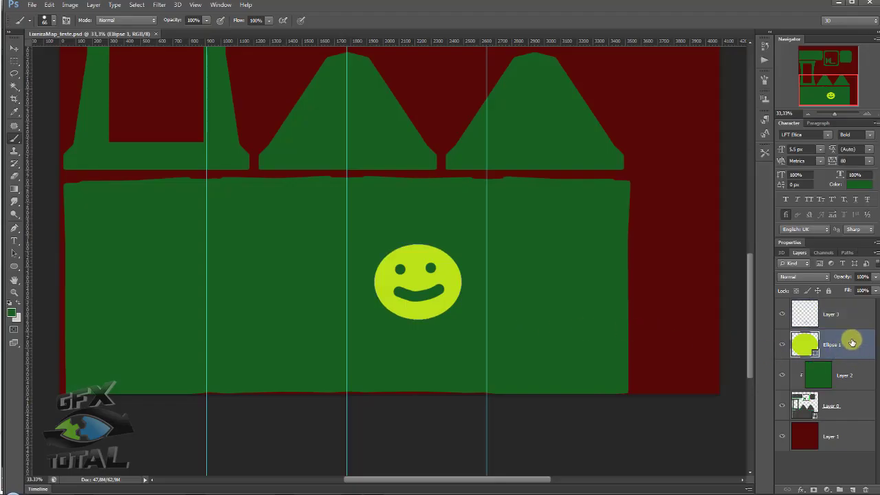
key("ctrl+t")
left_click_drag(500, 249, 465, 207)
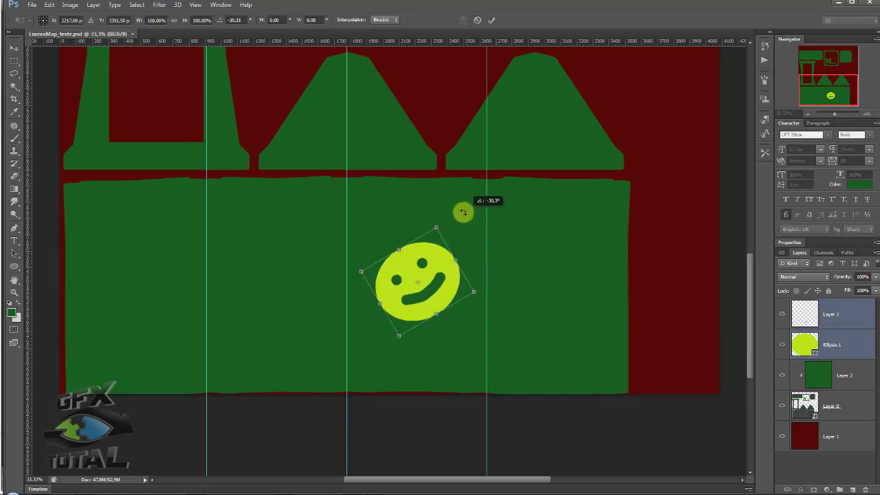
key("Return")
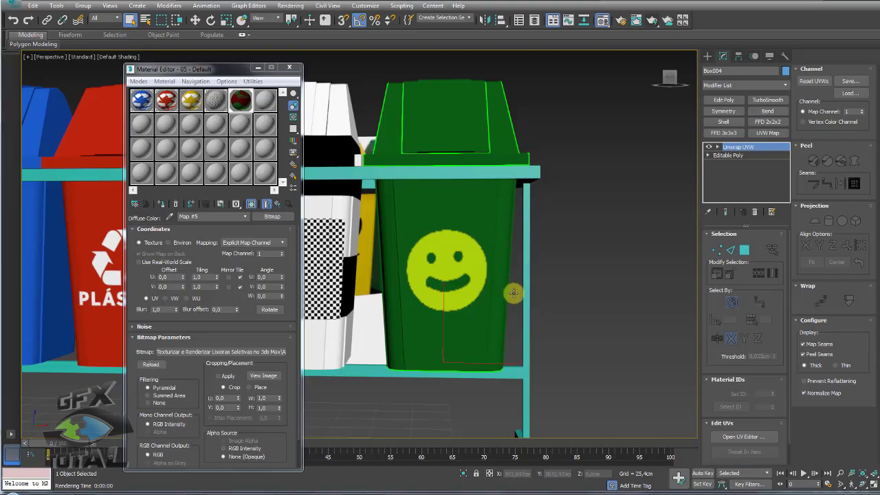
middle_click_drag(514, 294, 508, 287, "alt")
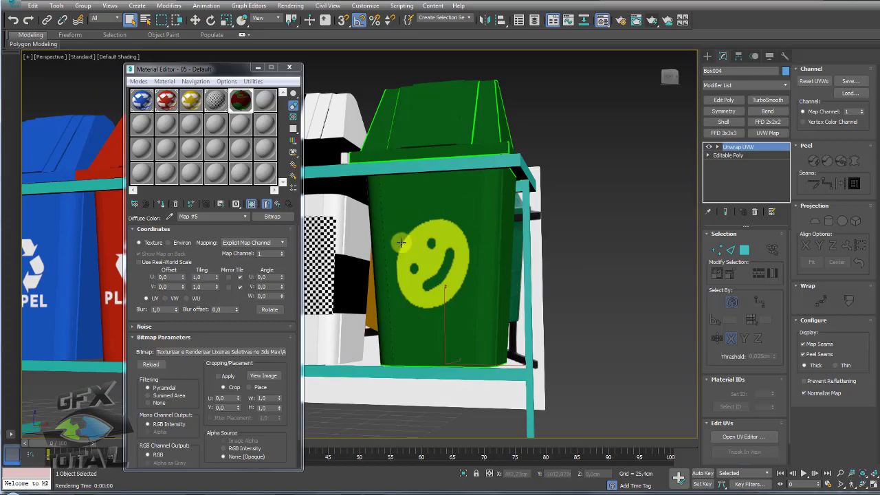
middle_click_drag(402, 242, 389, 256, "alt")
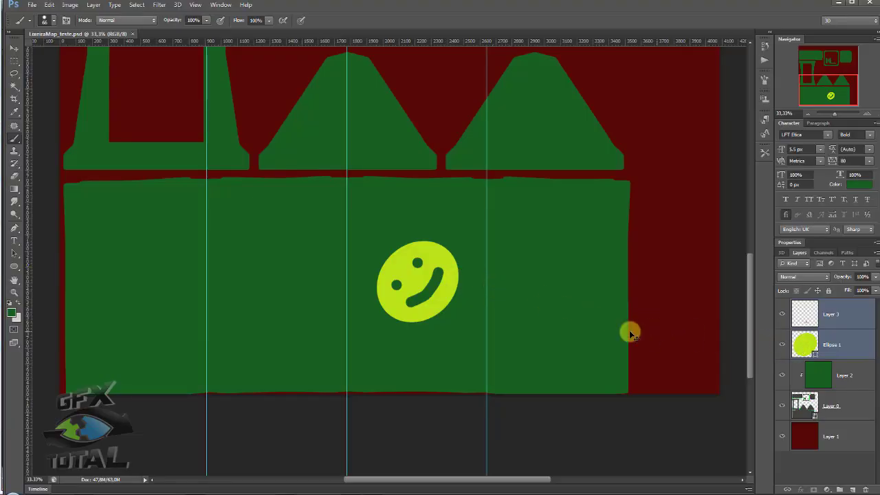
- Shift the smiley rightward on the panel, save the texture, and check the bin
key("ctrl+t")
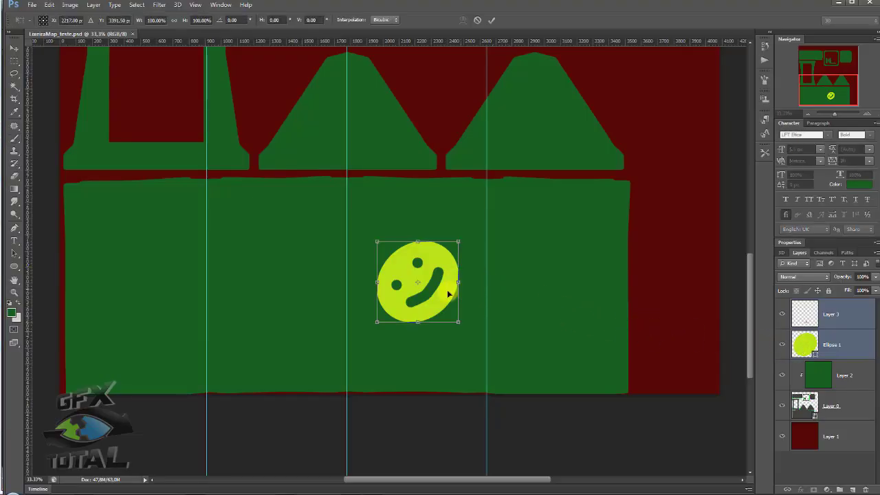
left_click_drag(448, 291, 522, 267)
key("Return")
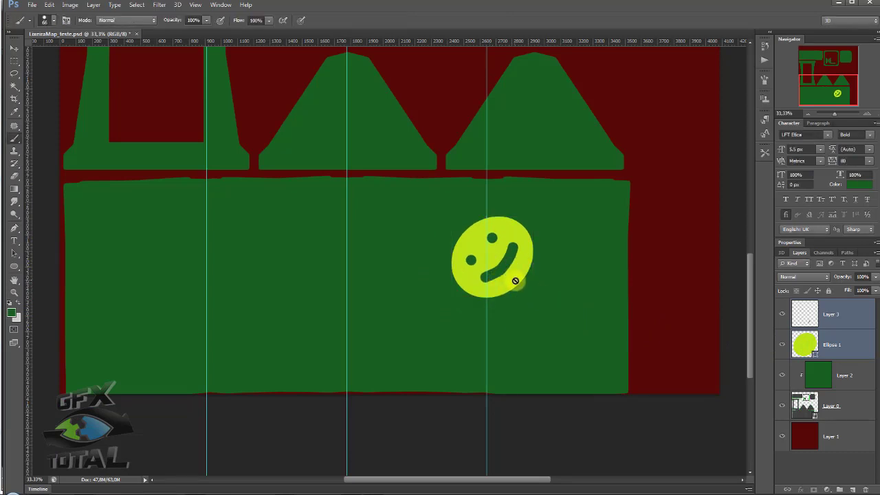
key("ctrl+t")
left_click_drag(512, 281, 497, 289)
key("Return")
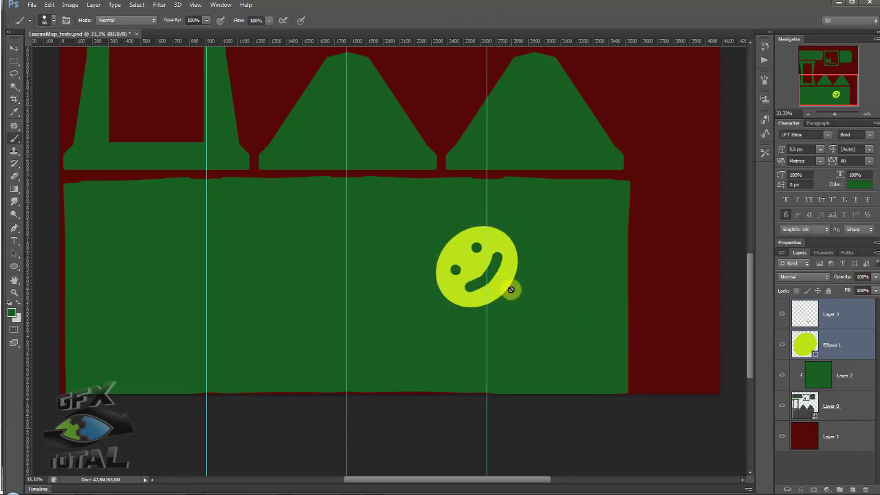
key("ctrl+s")
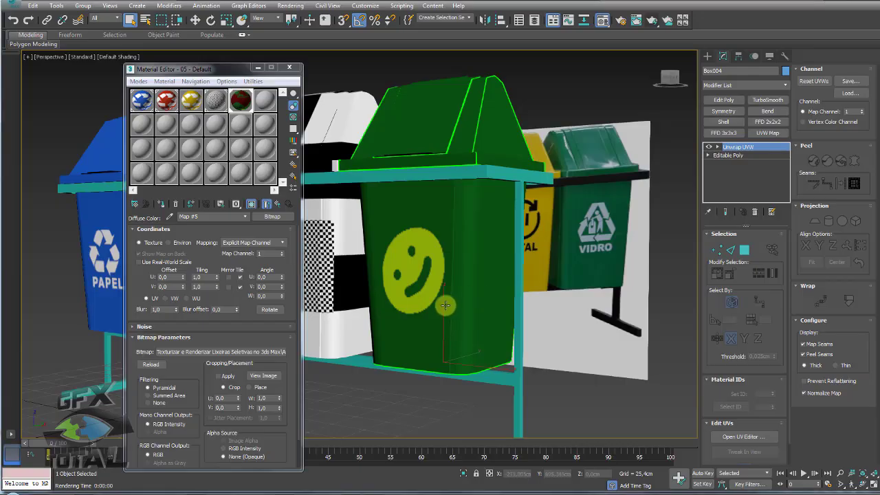
mouse_move(475, 315)
middle_mouse_down("alt")
mouse_move(501, 328)
mouse_move(467, 330)
middle_mouse_up("alt")
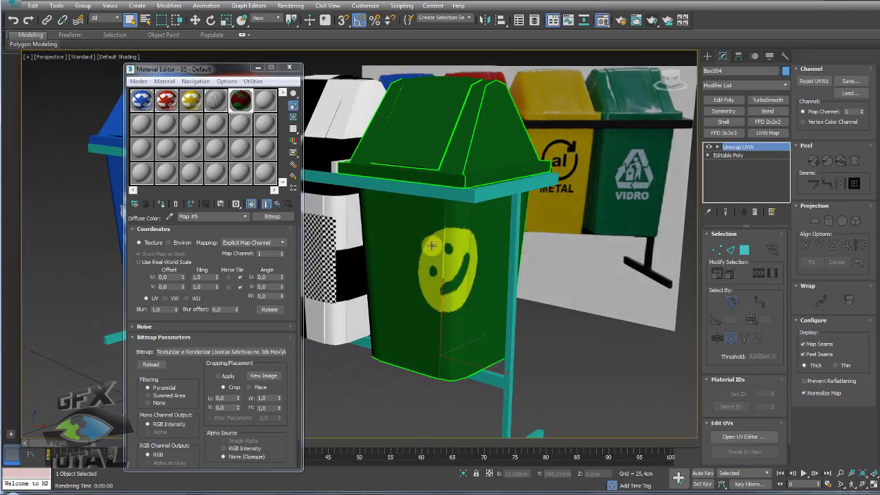
key("alt+Tab")
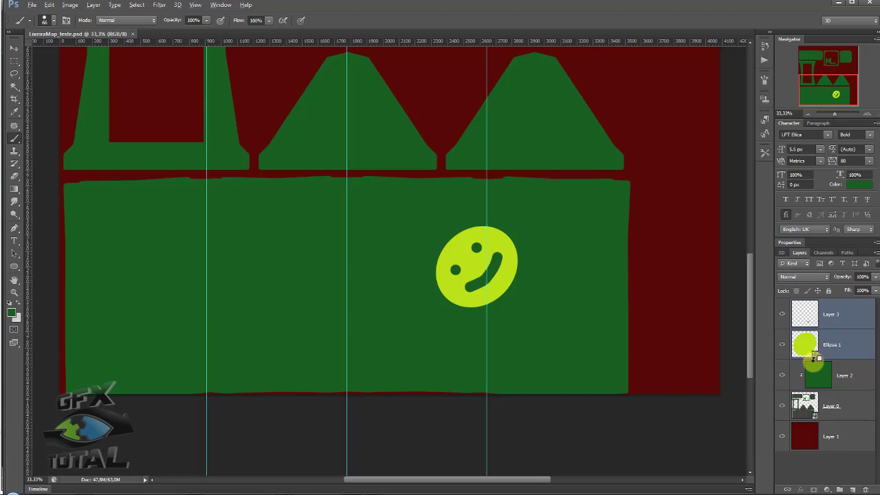
- Clip Ellipse 1 and Layer 3 to the green fill and add a clipped Layer 4
left_click(814, 358, "alt")
left_click(810, 329, "alt")
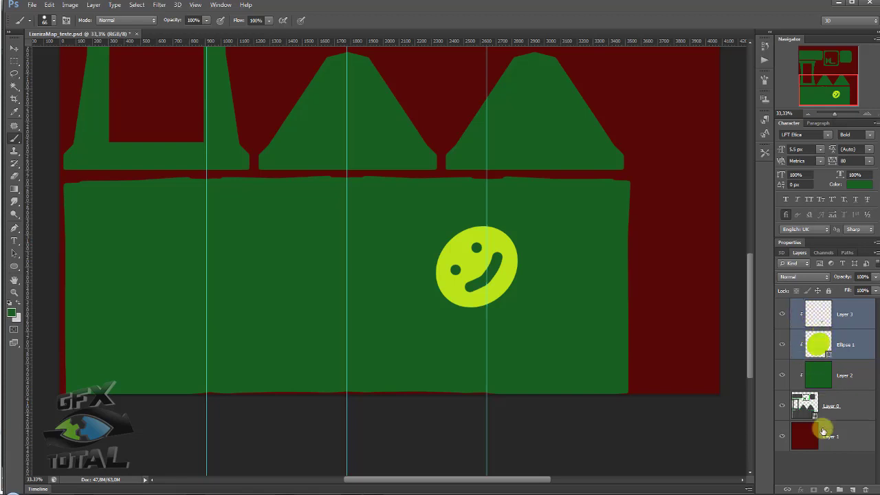
left_click(850, 487)
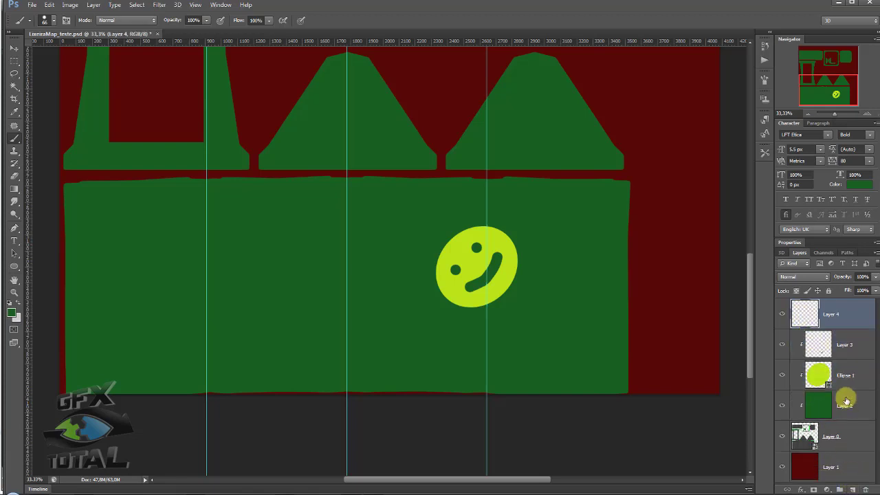
left_click(815, 328, "alt")
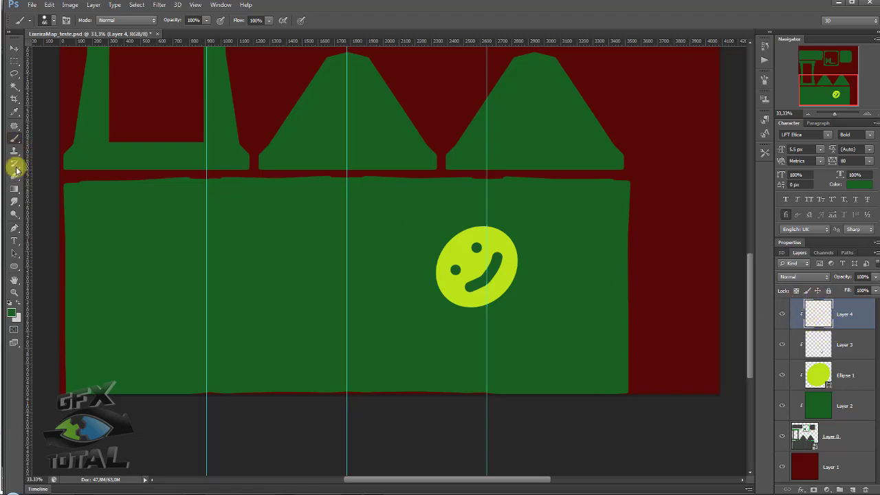
- Set the foreground colour to a darker green, #103014
left_click(12, 315)
left_click_drag(749, 231, 731, 247)
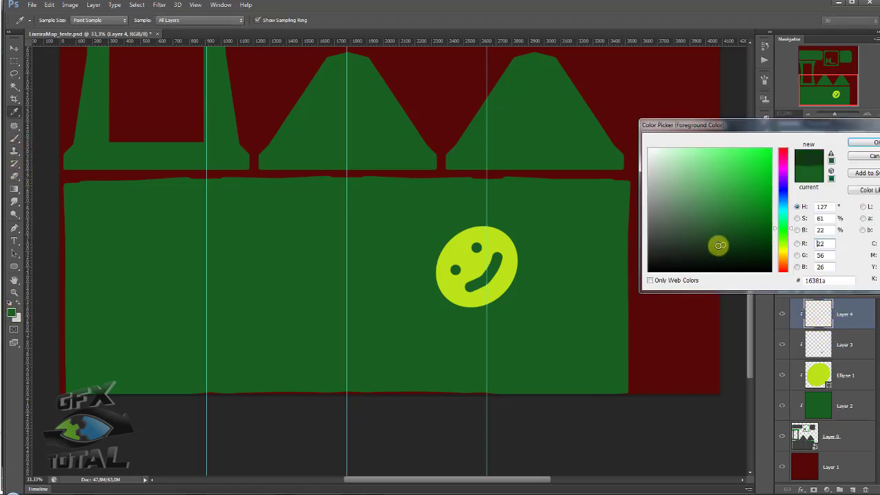
left_click(872, 141)
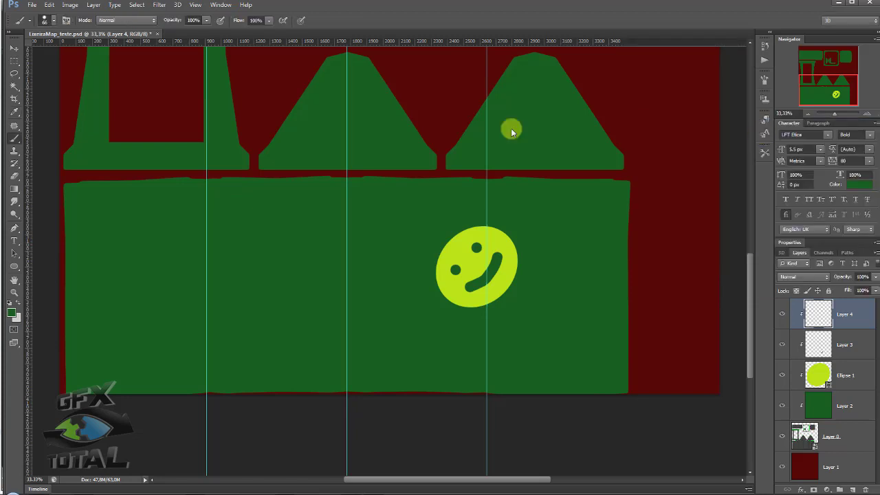
- Replace the brushes with Grunge_HighRes, then with the Cracks set, and pick a crack brush
left_click(51, 21)
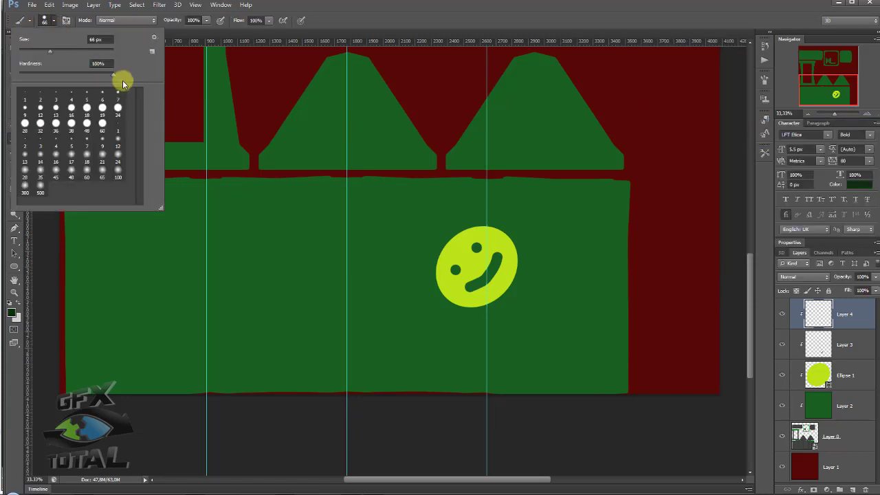
left_click(154, 37)
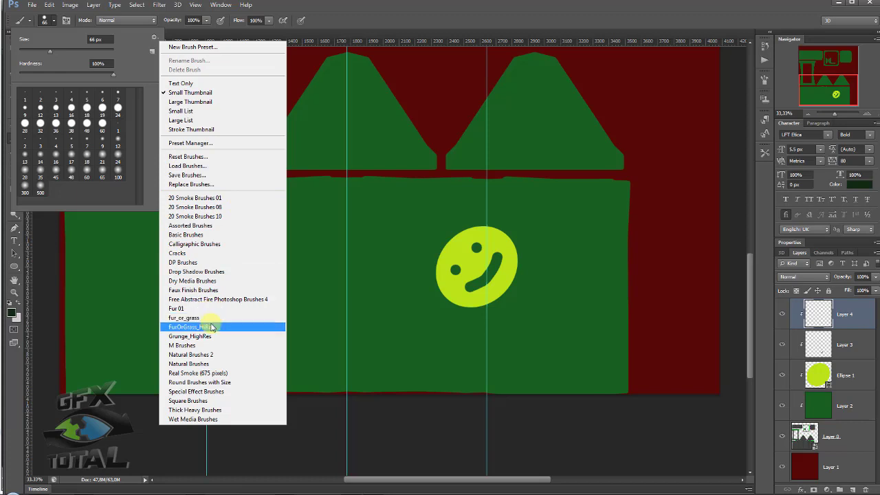
left_click(197, 338)
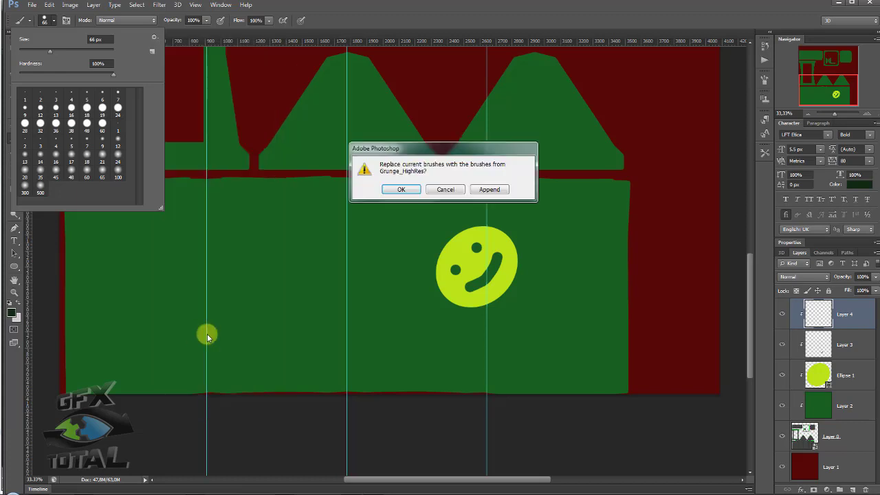
left_click(404, 190)
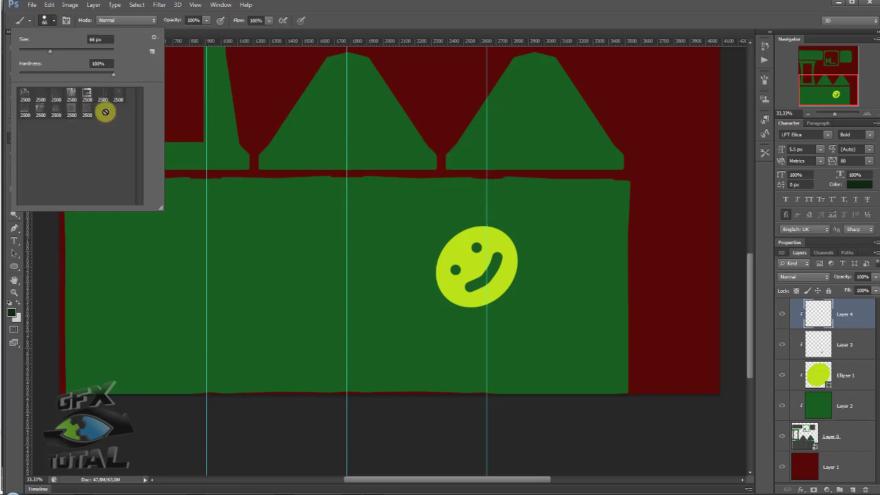
left_click(154, 39)
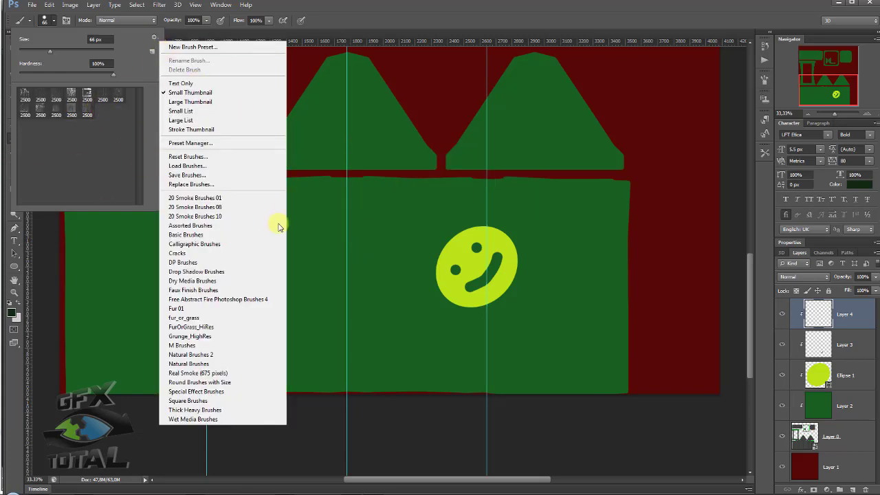
left_click(182, 253)
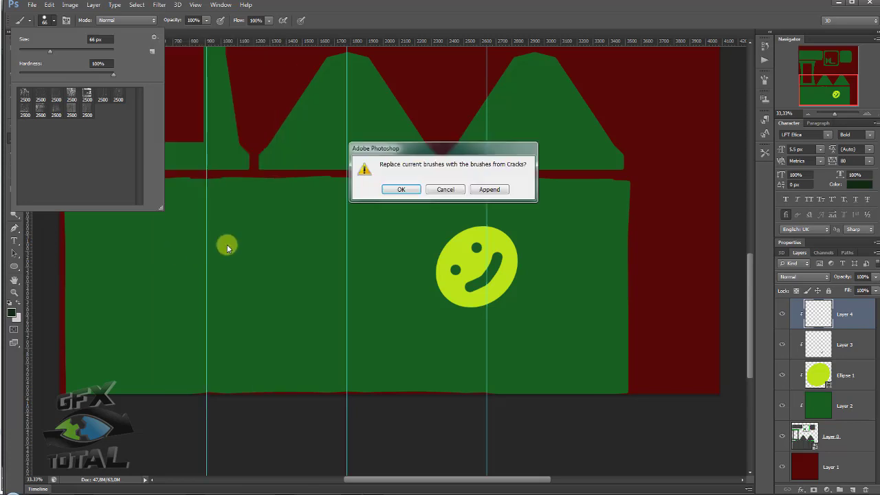
left_click(404, 186)
left_click(71, 95)
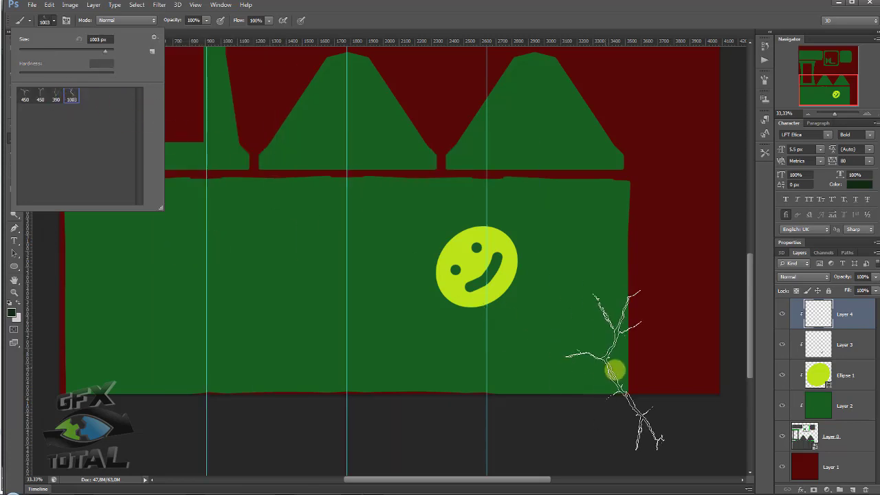
- Stamp dark crack marks along the front panel's right, bottom and top edges
right_click_drag(597, 340, 562, 331, "alt")
left_click(619, 373)
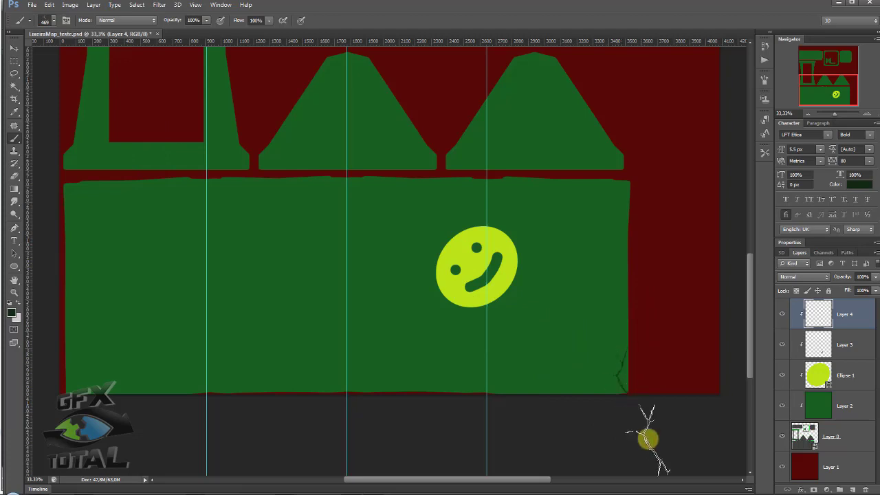
left_click(628, 188)
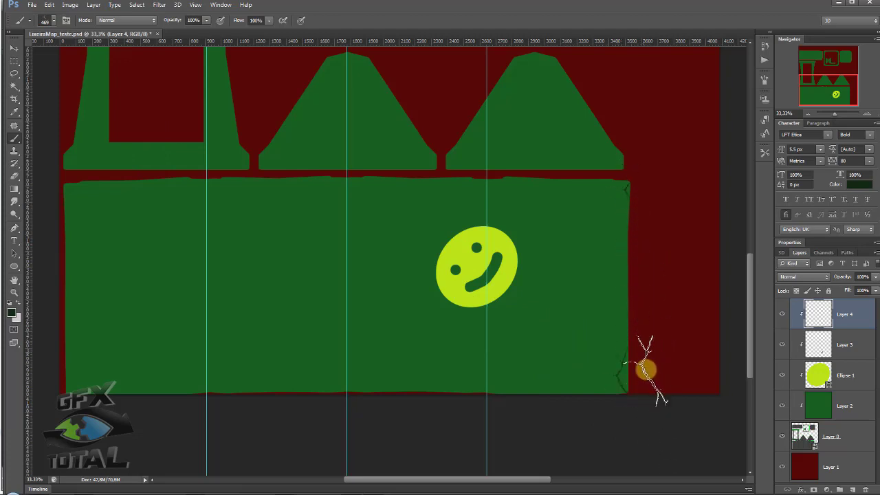
left_click(494, 397)
left_click(352, 398)
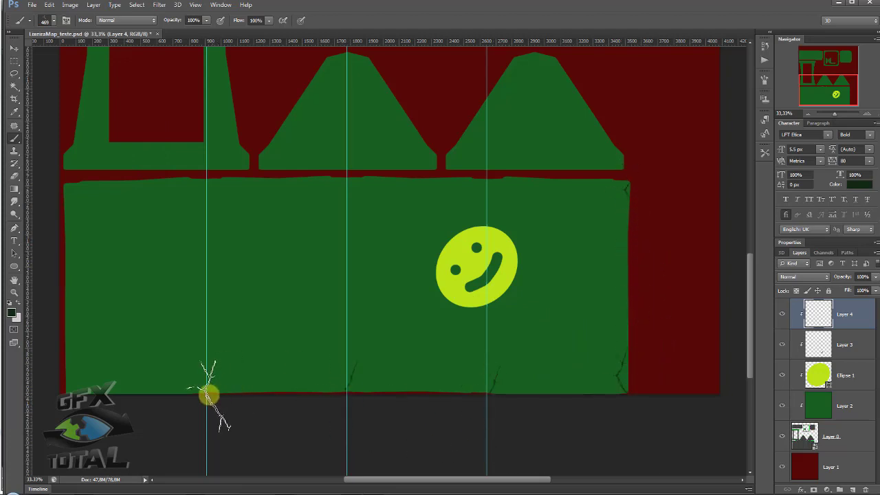
left_click(213, 397)
left_click(195, 177)
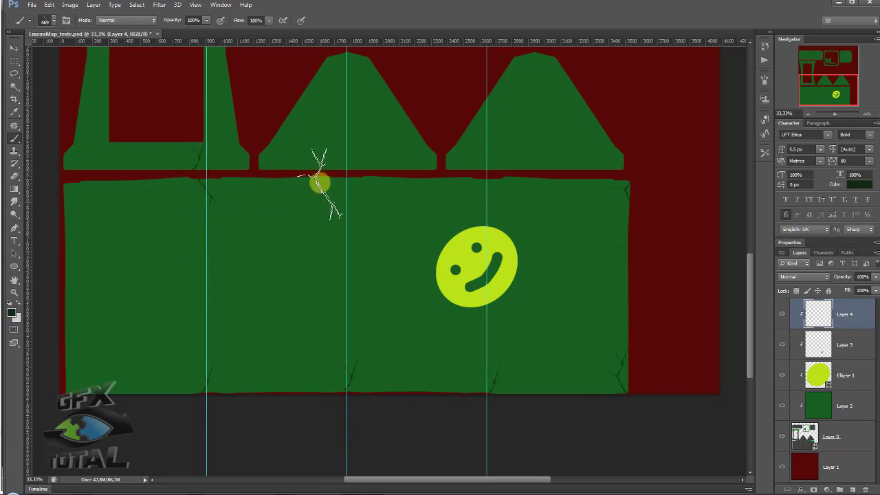
left_click(319, 182)
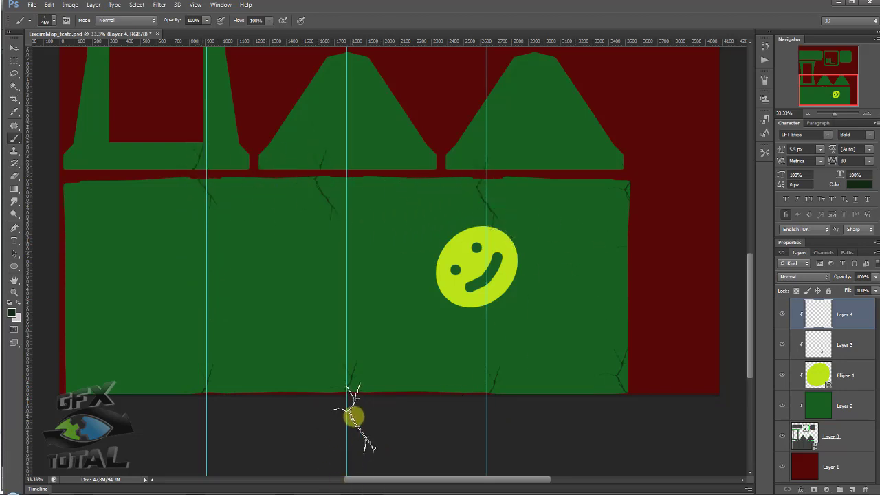
- Choose the 450 px crack brush and stamp cracks on the upper-left panel and right trapezoid
mouse_move(346, 263)
right_mouse_down("alt")
mouse_move(332, 261)
mouse_move(330, 176)
right_mouse_up("alt")
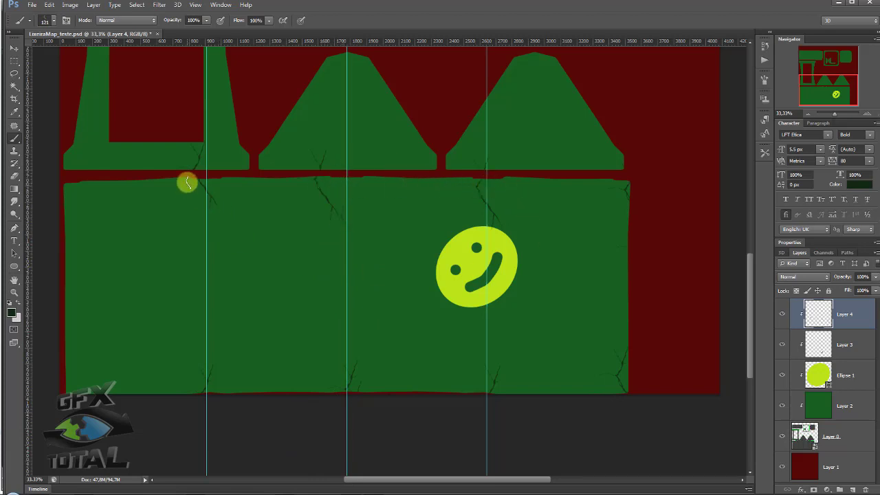
right_click_drag(626, 191, 647, 191, "alt")
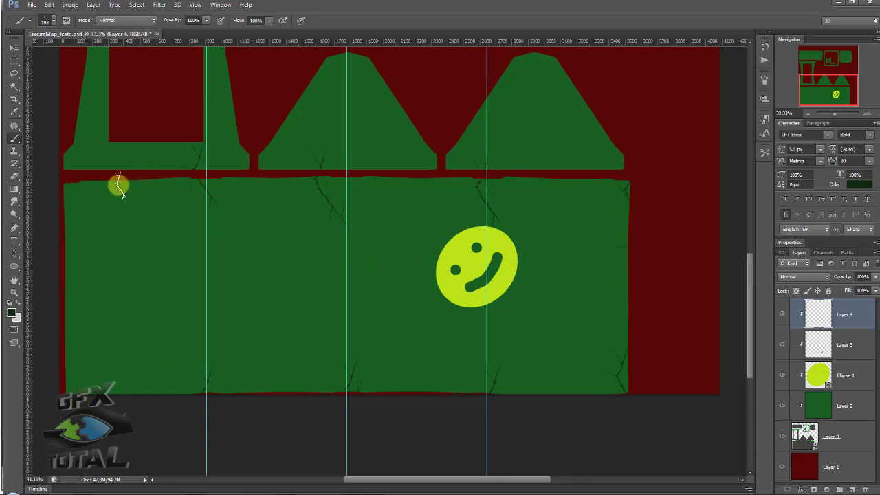
left_click(54, 22)
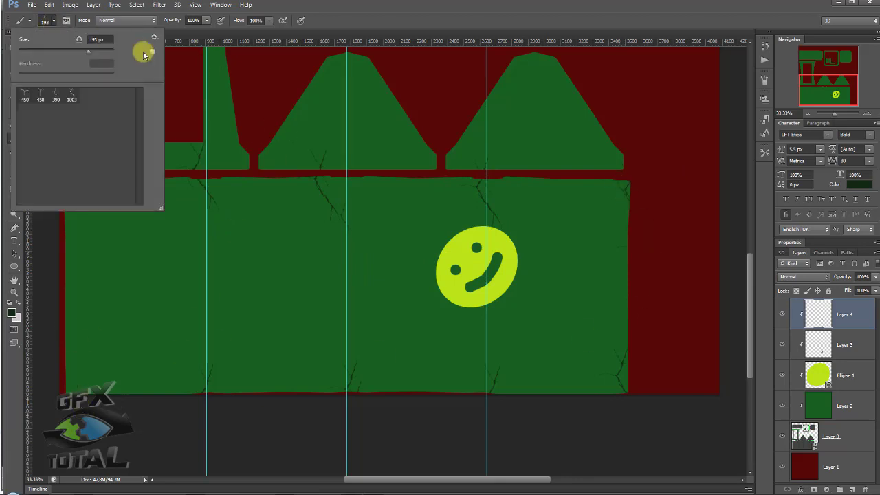
left_click(28, 96)
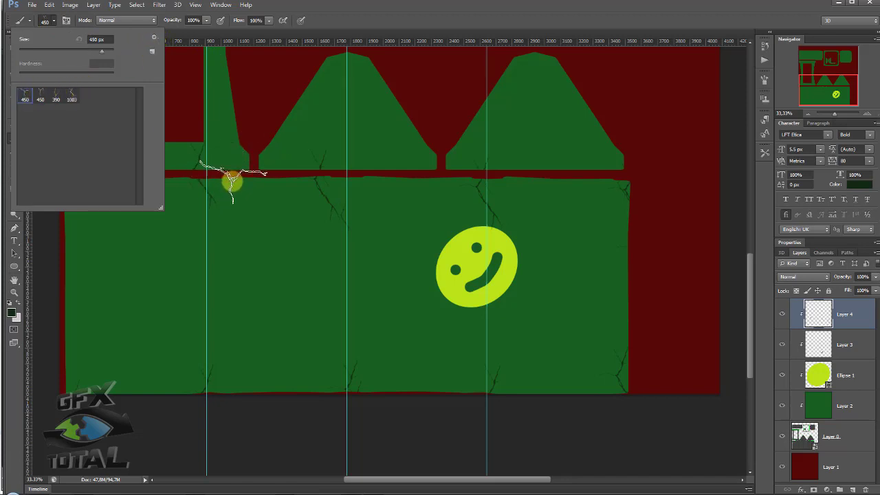
left_click(234, 180)
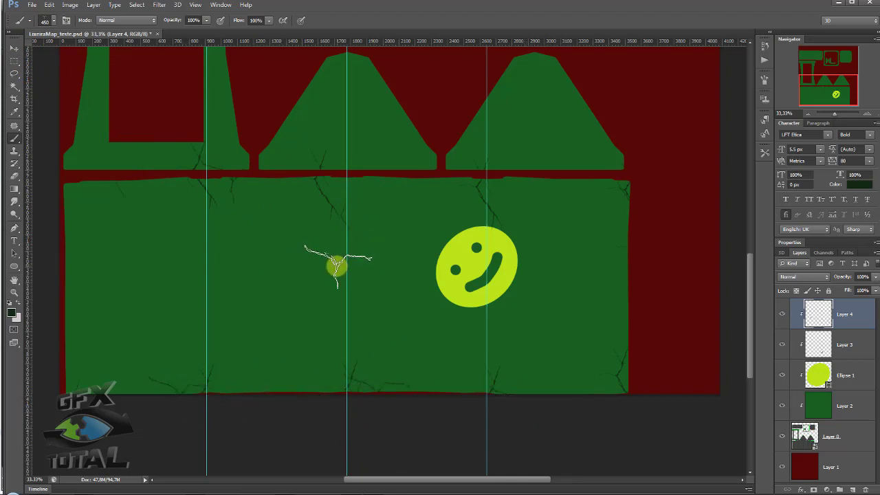
left_click(93, 199)
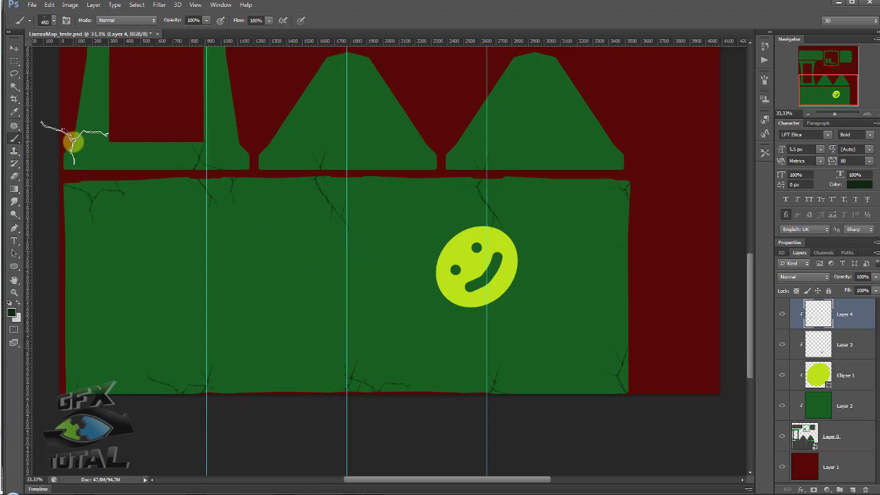
right_click_drag(514, 97, 530, 120, "alt")
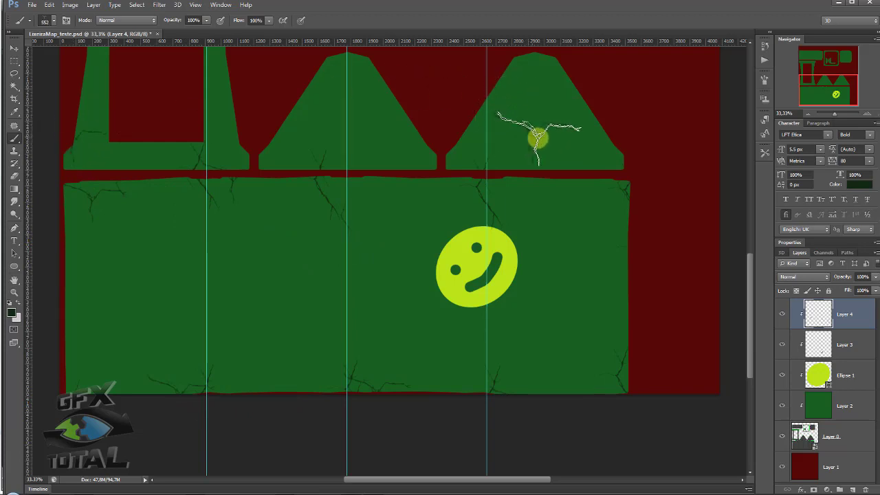
left_click(539, 137)
key("ctrl+s")
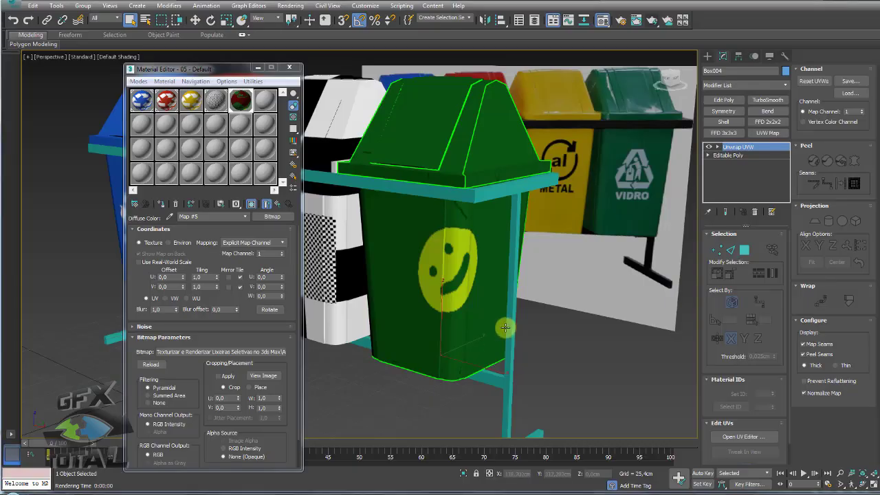
mouse_move(504, 324)
middle_mouse_down("alt")
mouse_move(514, 326)
mouse_move(505, 320)
mouse_move(447, 360)
mouse_move(423, 308)
mouse_move(489, 271)
mouse_move(497, 230)
mouse_move(482, 275)
mouse_move(571, 260)
mouse_move(548, 222)
mouse_move(476, 254)
mouse_move(543, 282)
middle_mouse_up("alt")
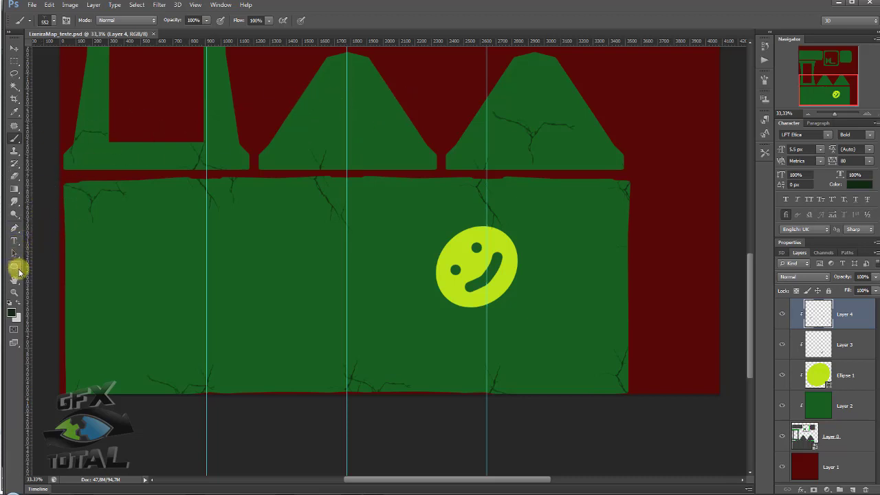
- Draw a rounded rectangle left of the smiley and fill it with yellow-green 9ce018
left_click(18, 272)
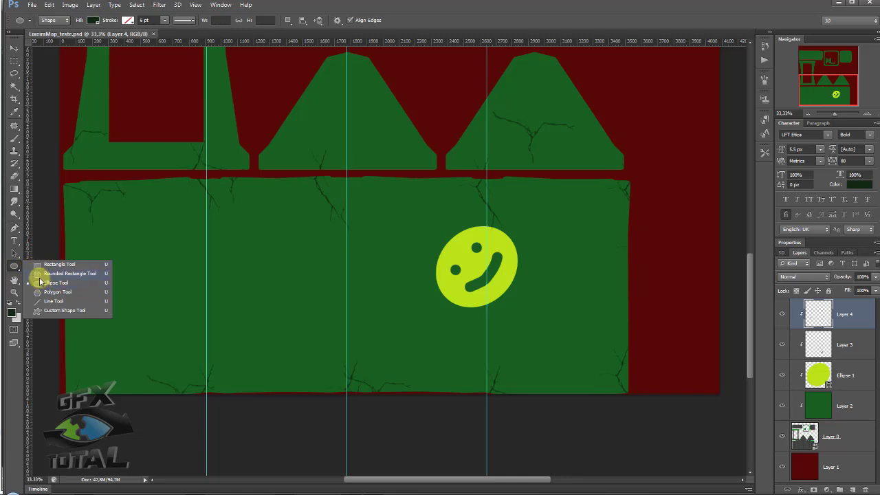
left_click(42, 274)
left_click_drag(309, 248, 403, 273)
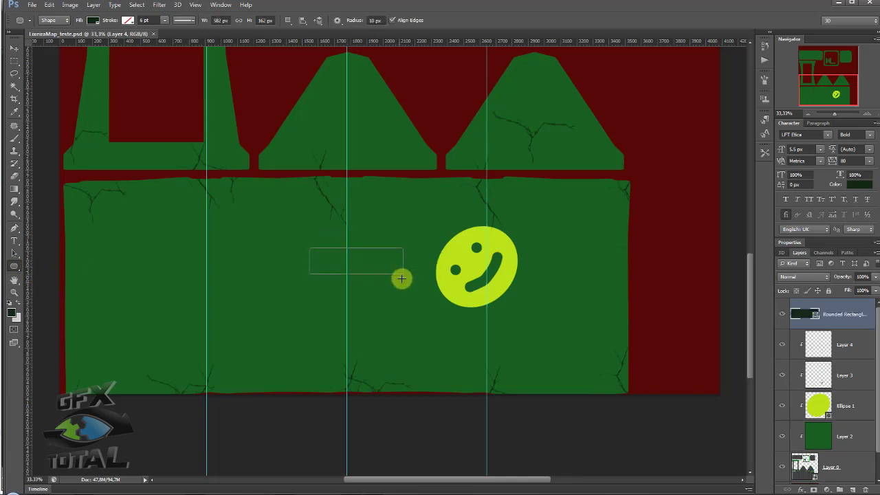
left_click(14, 49)
double_click(814, 315)
left_click(756, 163)
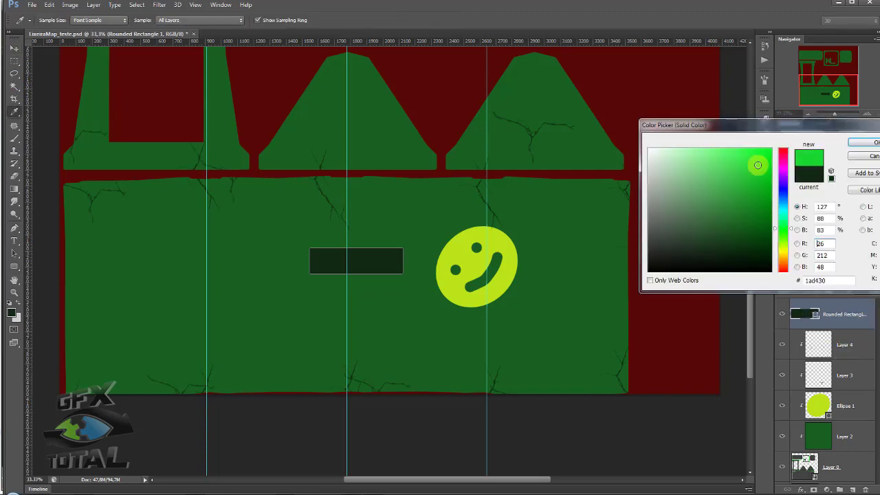
left_click(783, 165)
left_click_drag(783, 168, 785, 162)
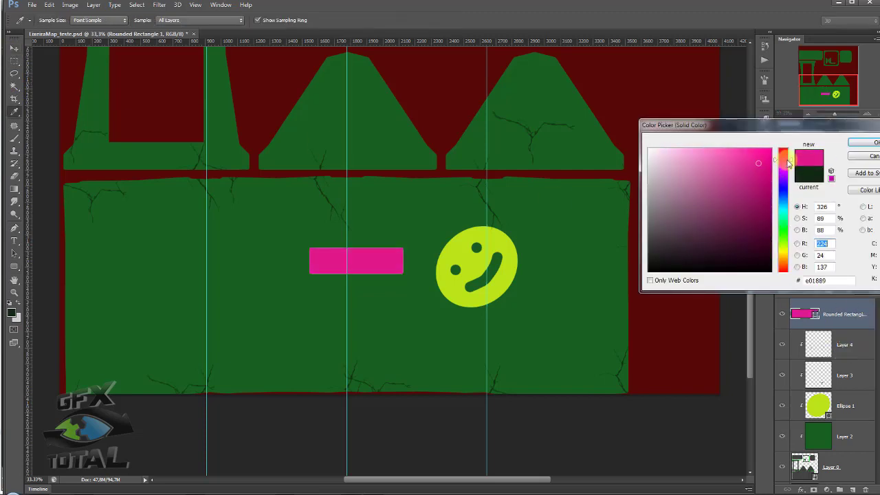
left_click(784, 244)
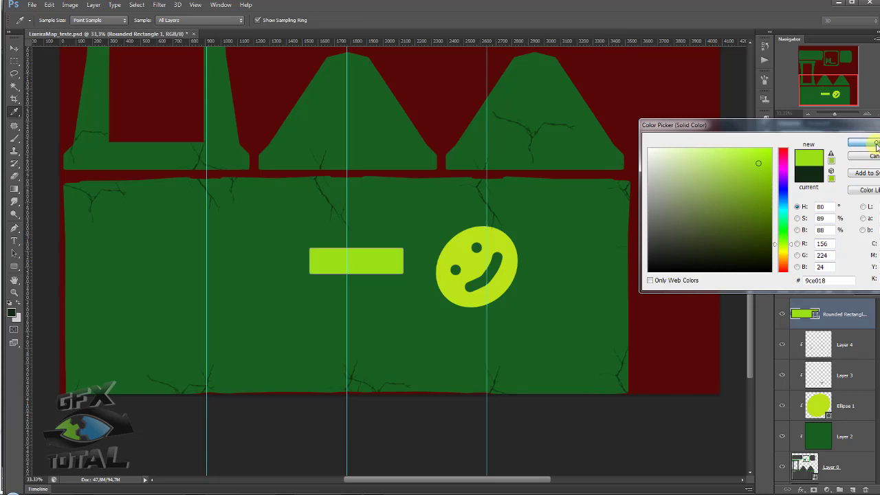
left_click(870, 143)
- Add the text GFX TOTAL and scale it onto the rounded rectangle
left_click(14, 241)
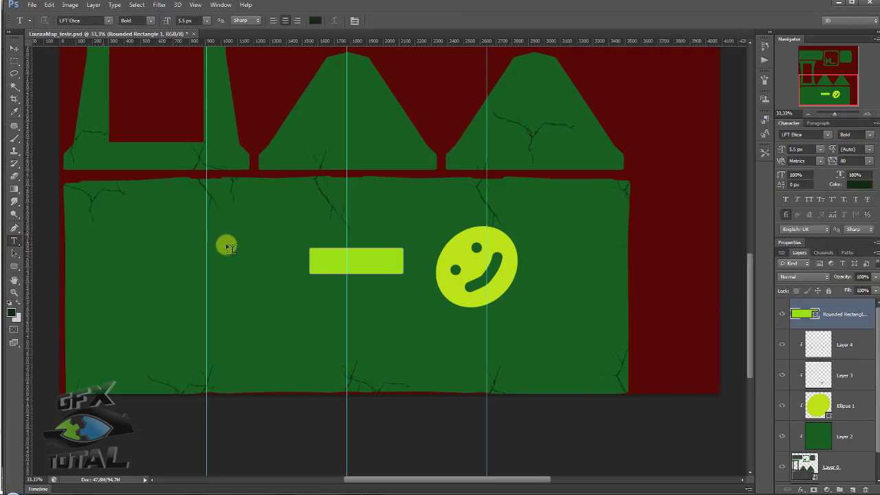
left_click(292, 230)
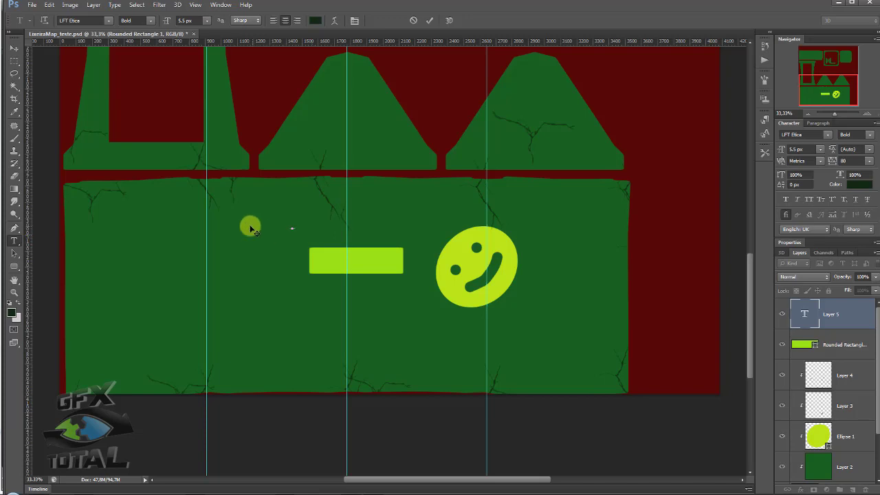
left_click(14, 50)
key("ctrl+t")
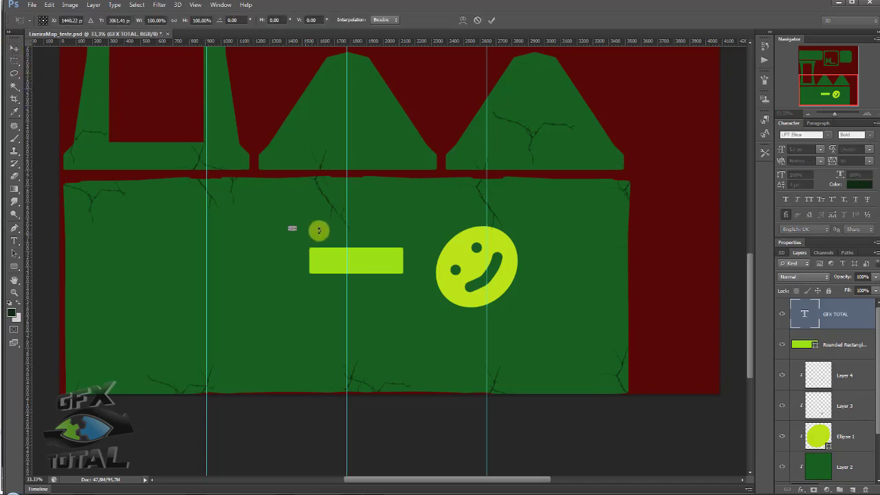
left_click_drag(297, 226, 378, 195)
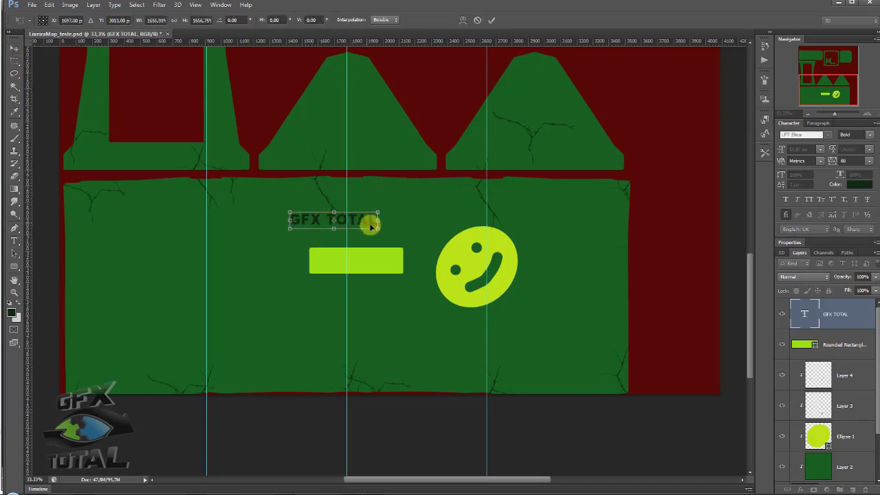
left_click_drag(370, 227, 392, 267)
key("Return")
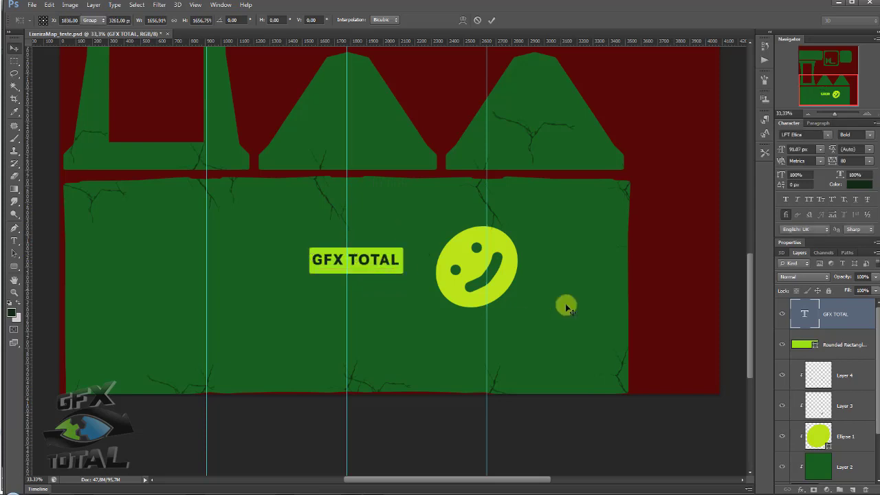
- Tilt the rectangle and text together about -47° and move the label lower
left_click(839, 346, "shift")
key("ctrl+t")
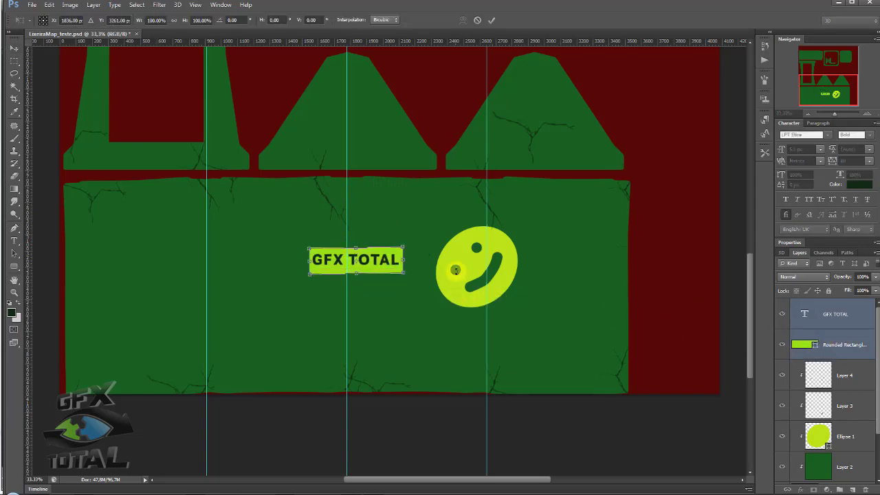
left_click_drag(458, 274, 459, 214)
left_click_drag(375, 224, 375, 275)
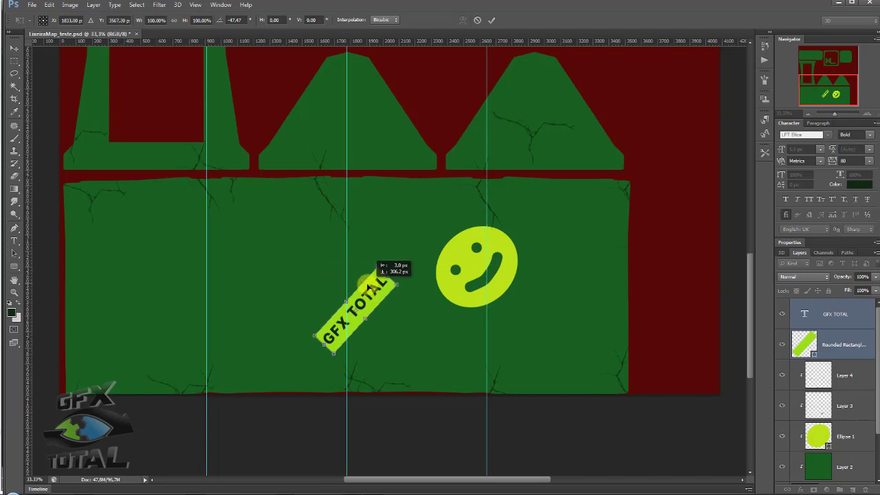
left_click_drag(428, 328, 420, 358)
left_click_drag(374, 294, 374, 307)
key("Return")
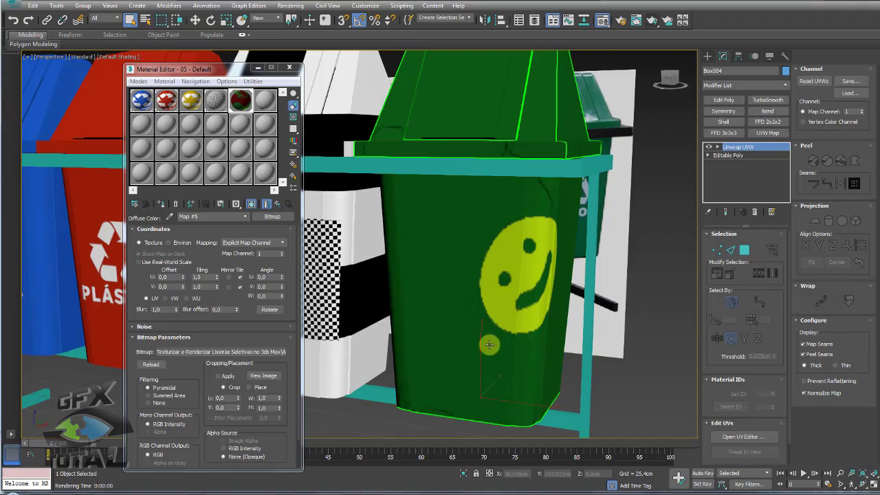
- Orbit around the bins and rack to inspect them from several angles
mouse_move(489, 345)
middle_mouse_down("alt")
mouse_move(520, 342)
mouse_move(520, 324)
mouse_move(549, 307)
mouse_move(506, 330)
mouse_move(561, 309)
middle_mouse_up("alt")
scroll(482, 315, "down", 5)
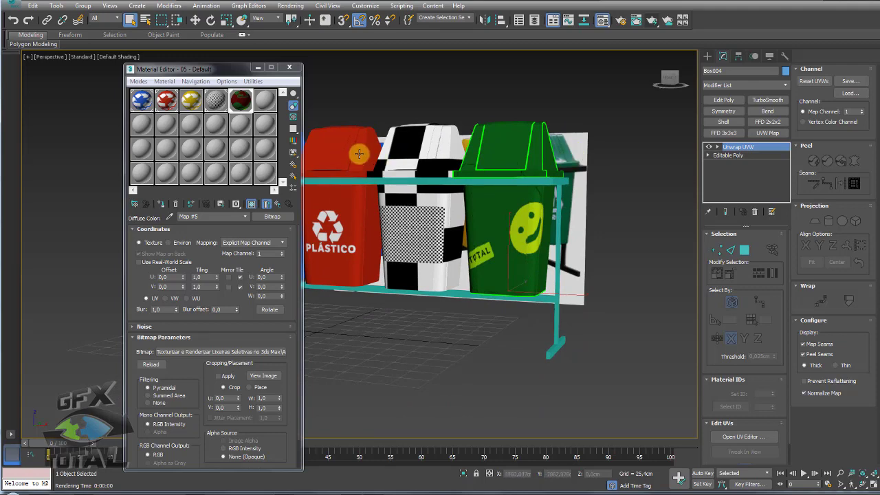
middle_click_drag(359, 162, 490, 177, "alt")
scroll(500, 227, "up", 3)
mouse_move(499, 227)
middle_mouse_down("alt")
mouse_move(556, 259)
mouse_move(503, 275)
middle_mouse_up("alt")
middle_click_drag(575, 276, 506, 265, "alt")
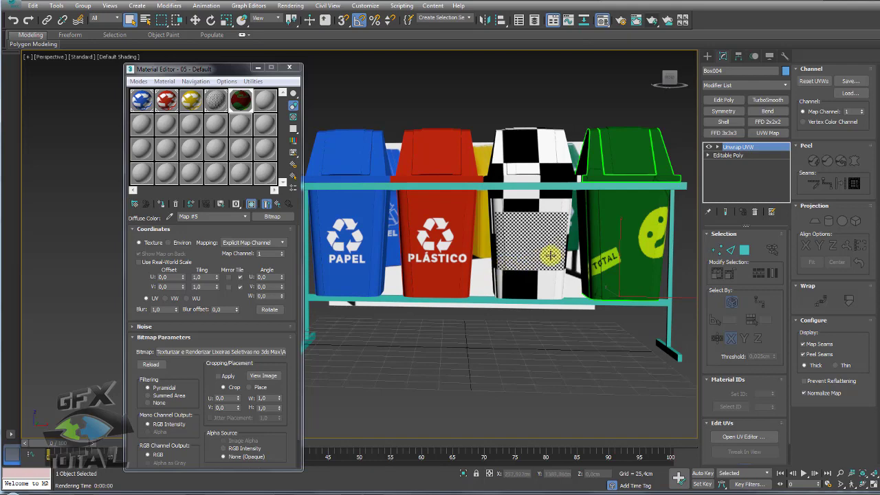
scroll(613, 154, "down", 3)
middle_click_drag(613, 155, 495, 249, "alt")
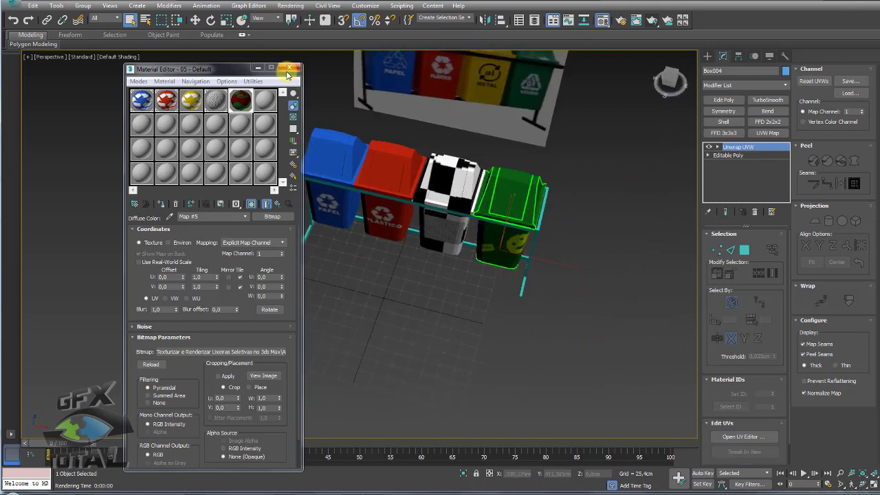
middle_click_drag(595, 248, 550, 231, "alt")
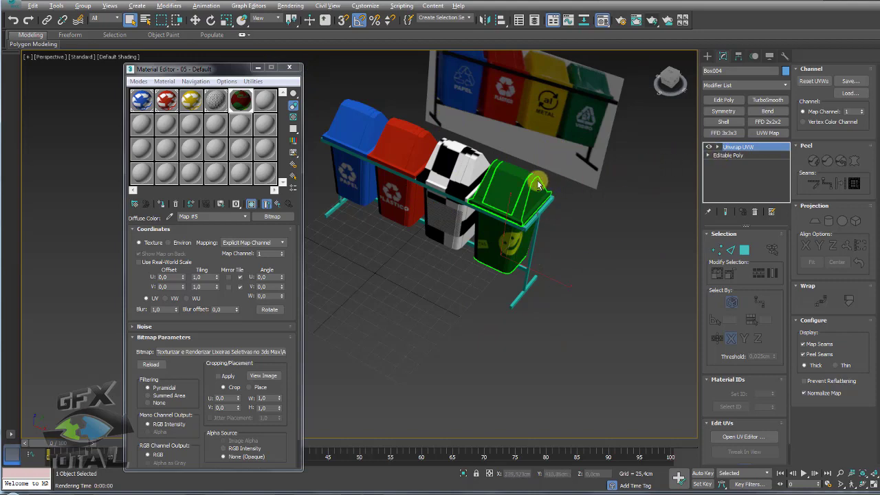
middle_click_drag(539, 184, 584, 180, "alt")
- Drag the green bin along X to the right, clear of the rack
key("w")
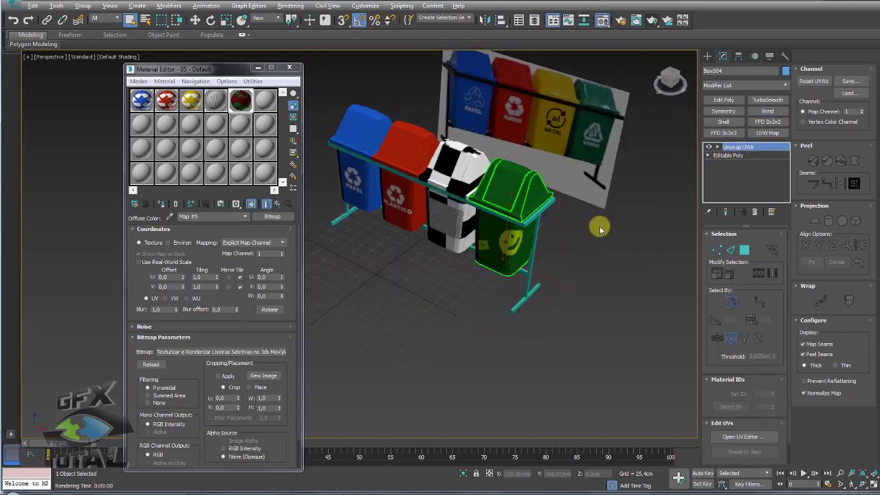
middle_click_drag(596, 224, 544, 244, "alt")
left_click_drag(537, 260, 684, 265)
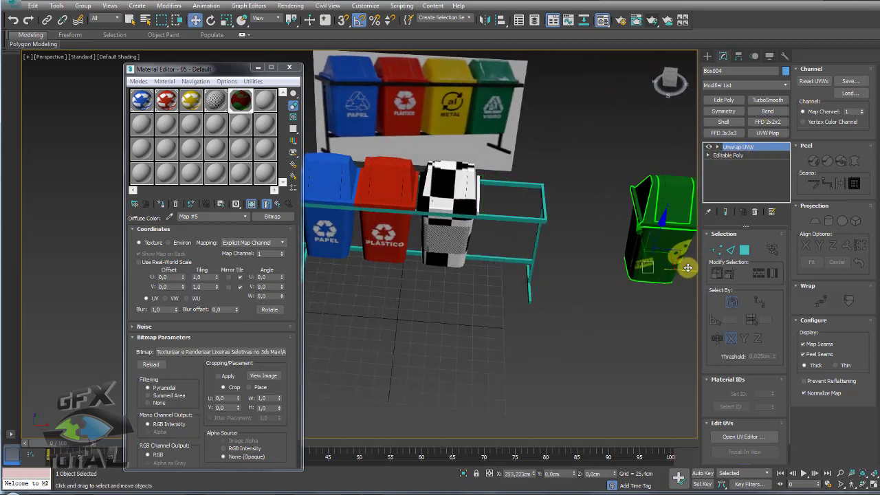
middle_click_drag(684, 266, 568, 243, "alt")
middle_click_drag(634, 231, 538, 191, "alt")
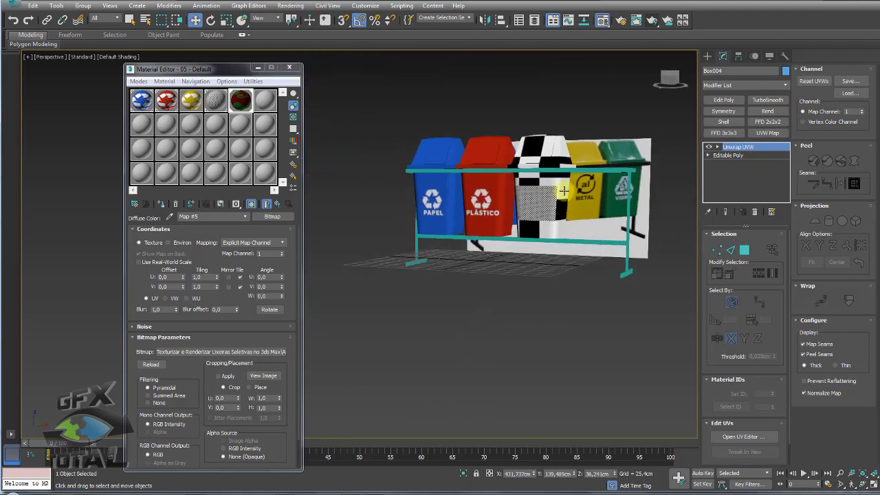
- Give the checkered bin Box006 the yellow METAL material and copy it to the right as Box007
left_click(539, 191)
left_click(538, 191)
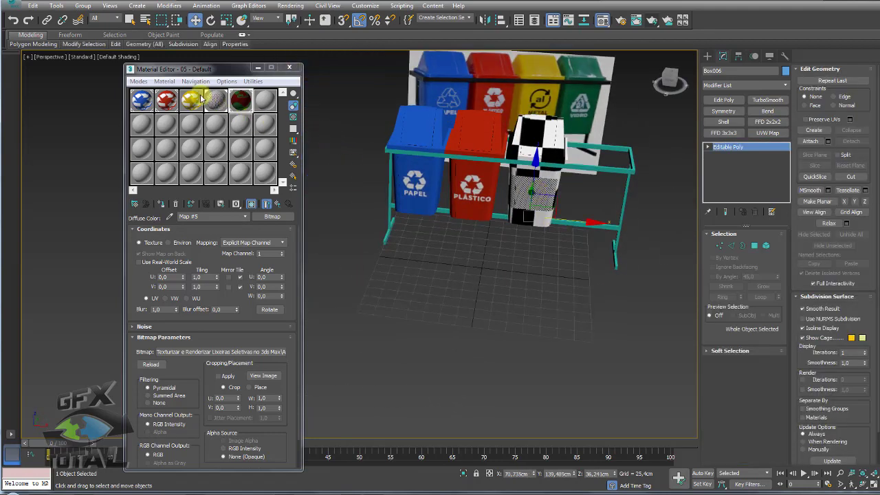
left_click_drag(192, 100, 543, 207)
middle_click_drag(543, 207, 523, 214, "alt")
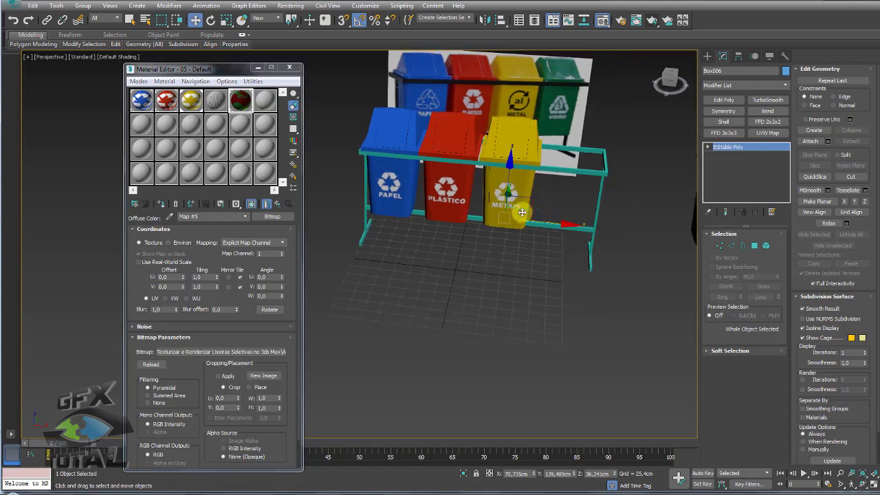
left_click_drag(547, 225, 599, 230, "shift")
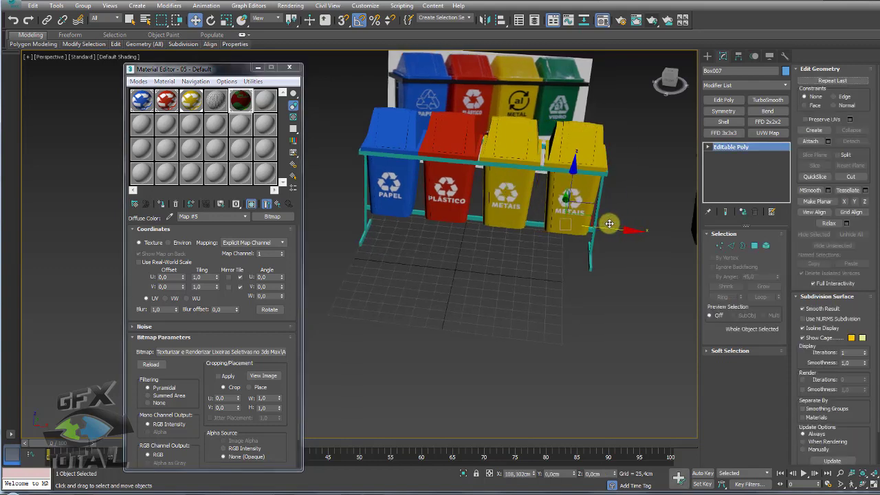
left_click(443, 285)
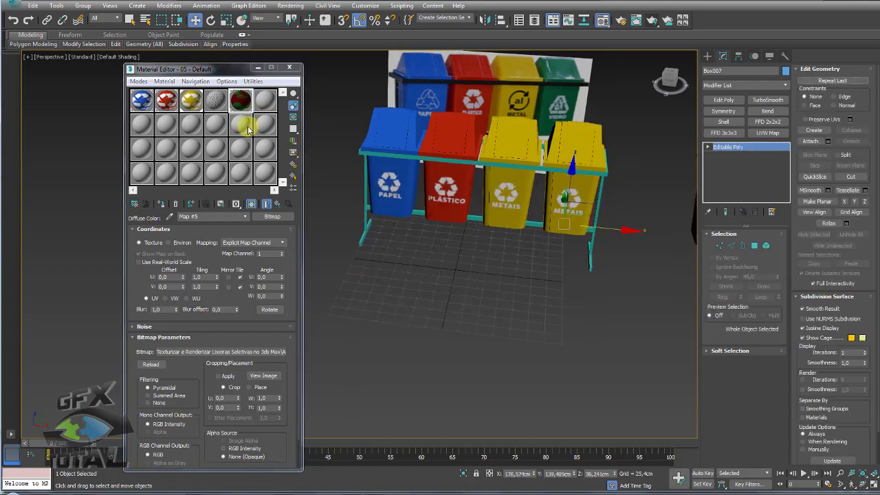
- Copy the yellow material to a new slot with a vidro.jpg diffuse and assign it to the fourth bin
left_click_drag(187, 102, 199, 179)
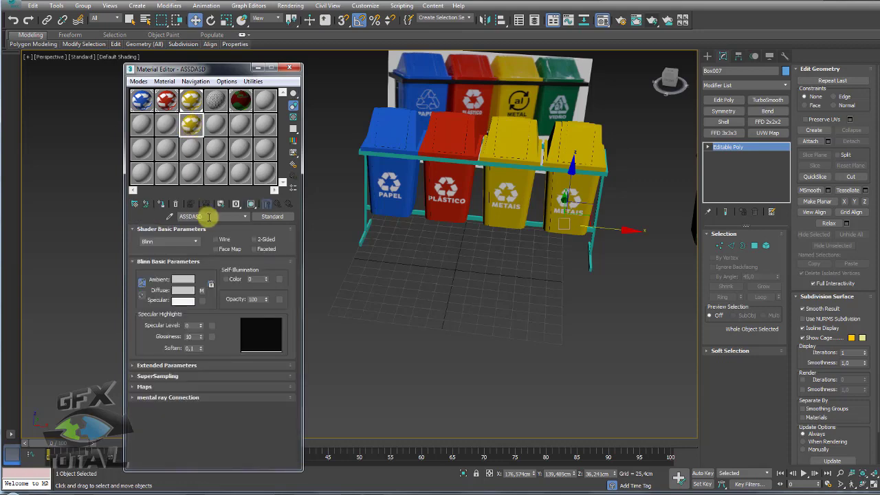
left_click(190, 120)
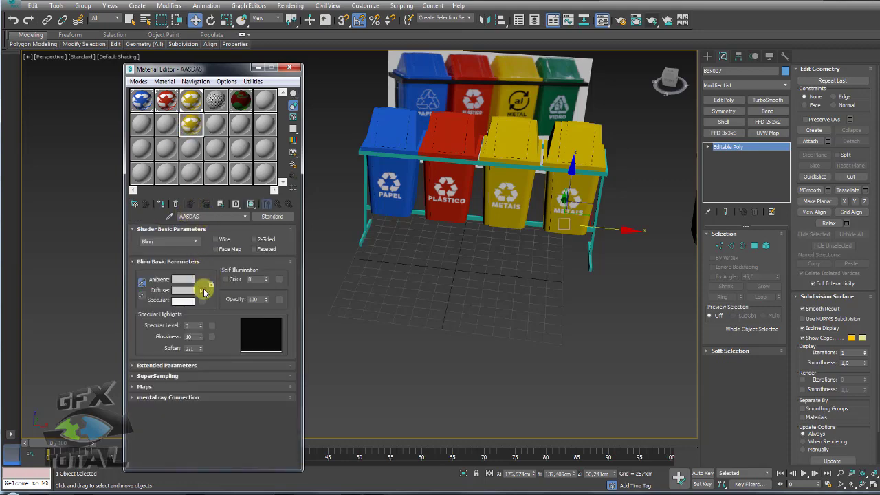
left_click(203, 290)
left_click(250, 354)
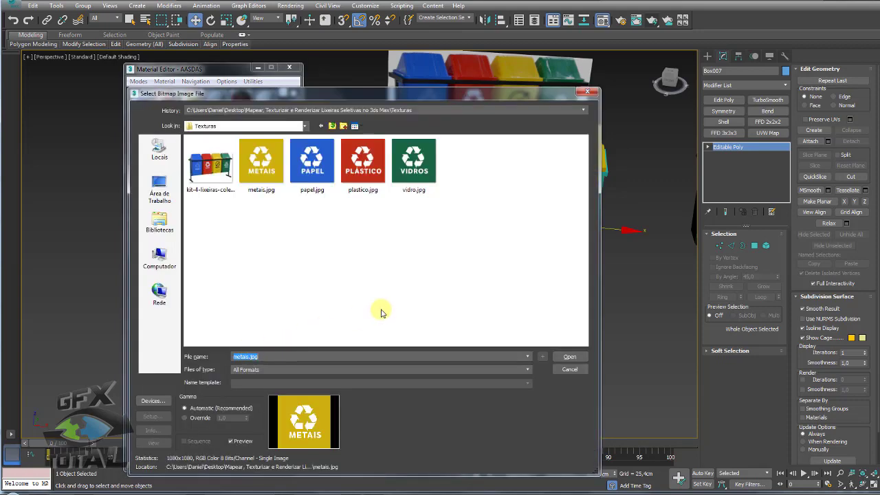
double_click(414, 165)
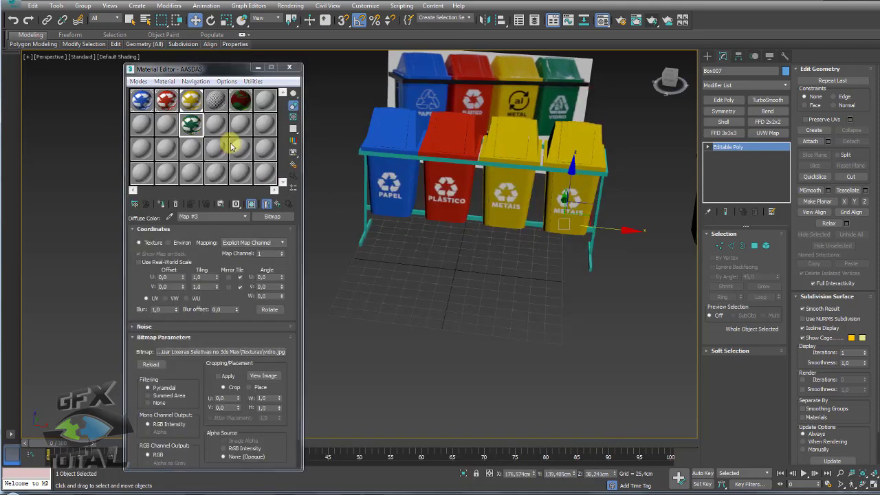
middle_click_drag(569, 199, 586, 252, "alt")
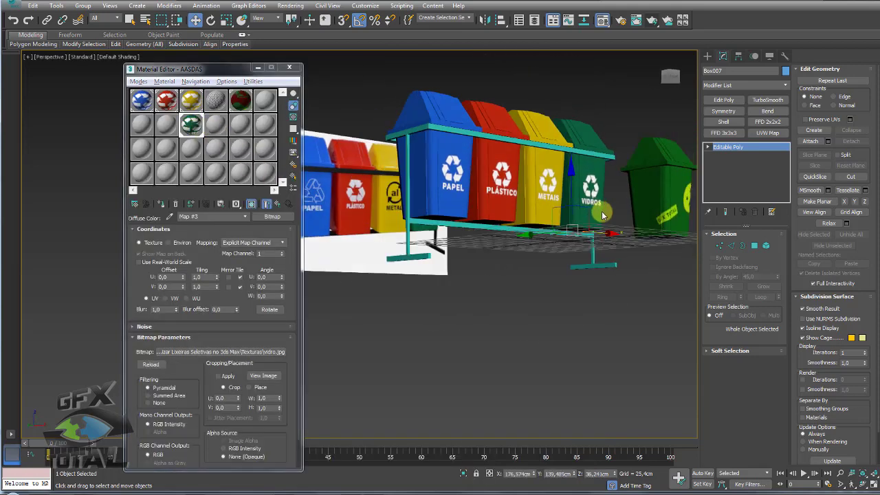
- Hide the background reference image plane and the extra green bin with Hide Selection
left_click(370, 100)
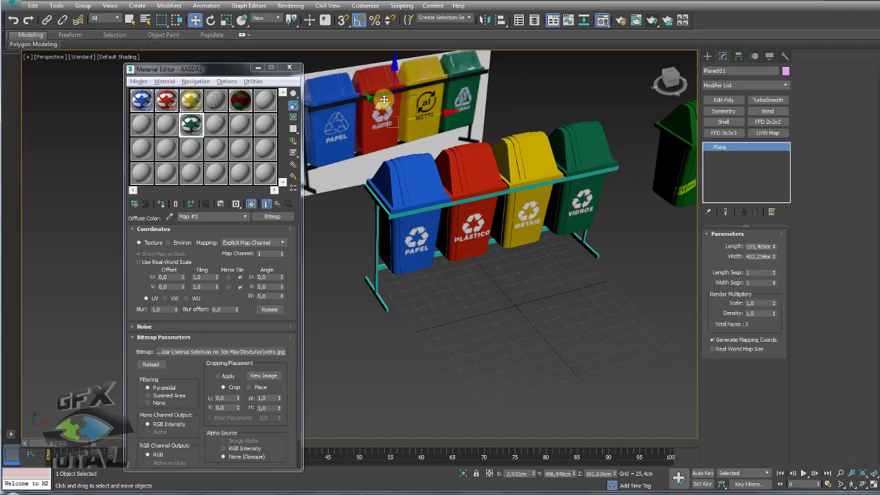
right_click(375, 104)
left_click(411, 73)
middle_click_drag(410, 74, 428, 138, "alt")
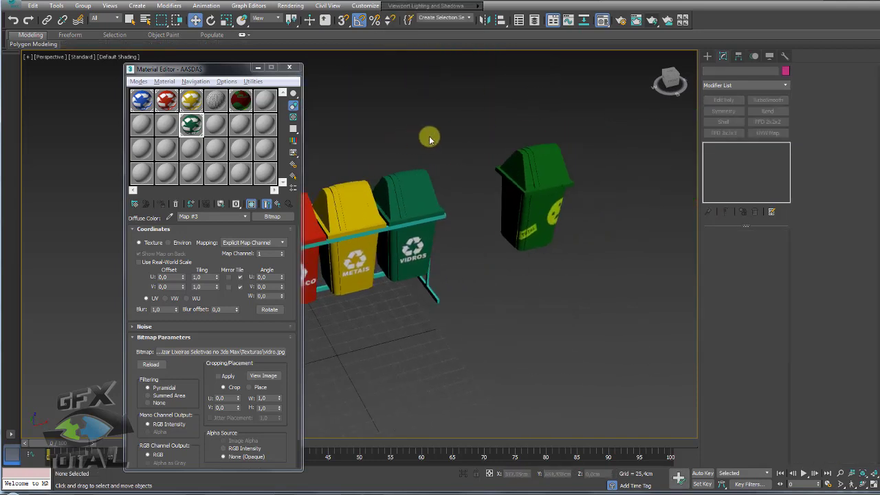
scroll(440, 138, "down", 3)
left_click(497, 186)
right_click(486, 177)
left_click(510, 153)
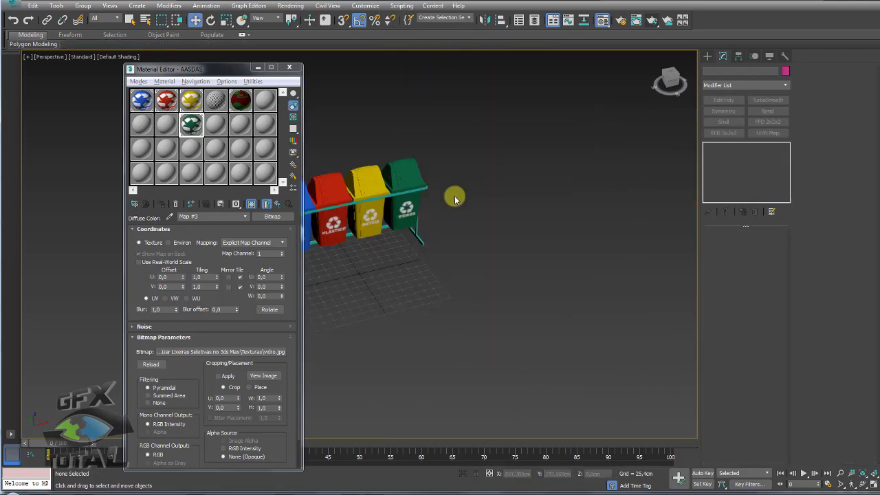
mouse_move(456, 197)
middle_mouse_down("alt")
mouse_move(555, 172)
mouse_move(417, 212)
middle_mouse_up("alt")
scroll(407, 202, "up", 5)
- Assign the rack a new Standard material with a black diffuse colour
left_click(407, 203)
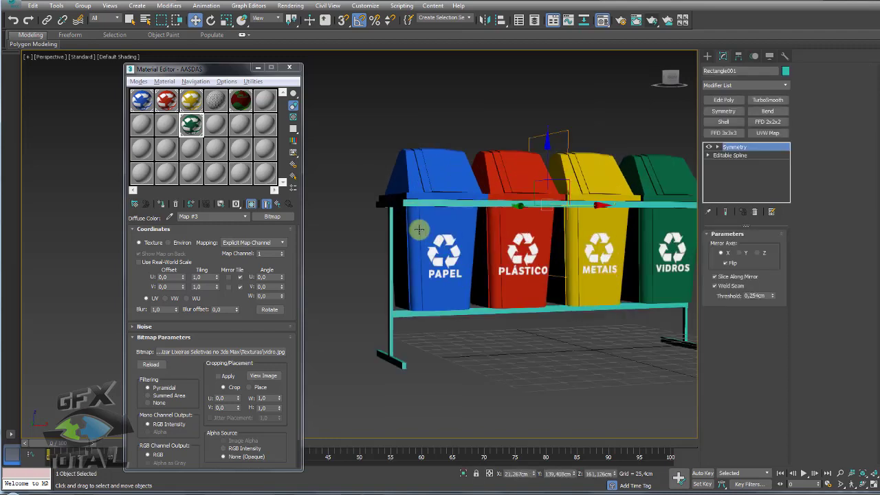
scroll(416, 226, "up", 3)
left_click(148, 150)
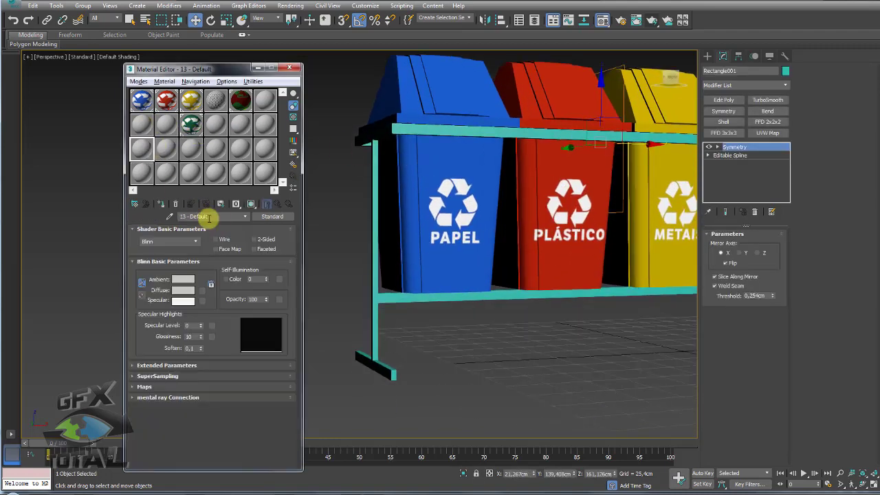
left_click(161, 204)
left_click(183, 289)
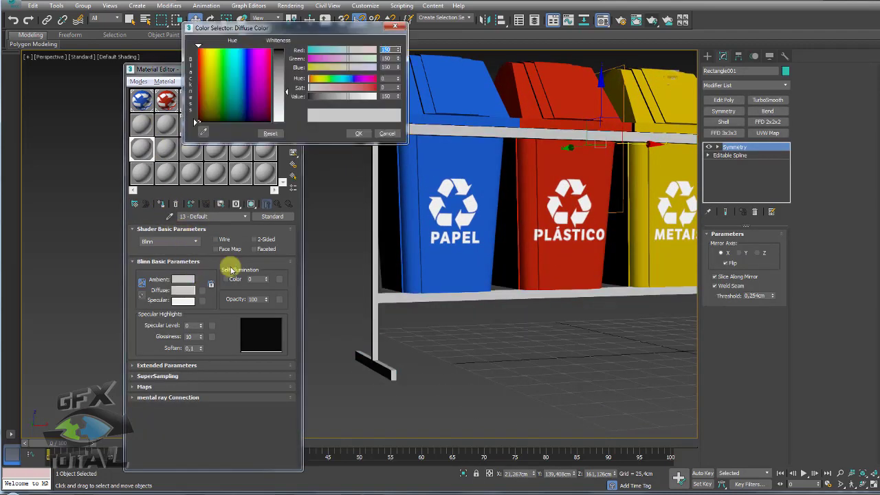
left_click(310, 96)
left_click(358, 132)
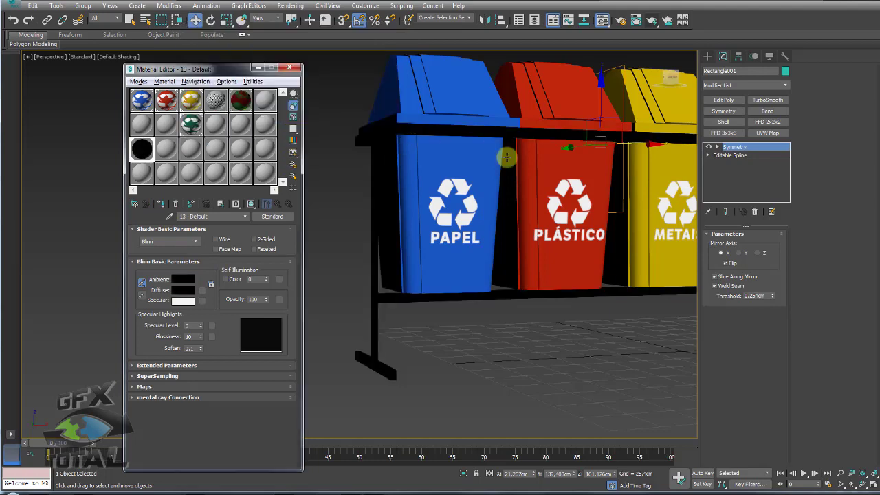
middle_click_drag(506, 154, 521, 188, "alt")
scroll(521, 188, "down", 5)
mouse_move(570, 210)
middle_mouse_down("alt")
mouse_move(479, 222)
mouse_move(491, 252)
mouse_move(466, 245)
middle_mouse_up("alt")
scroll(461, 244, "up", 5)
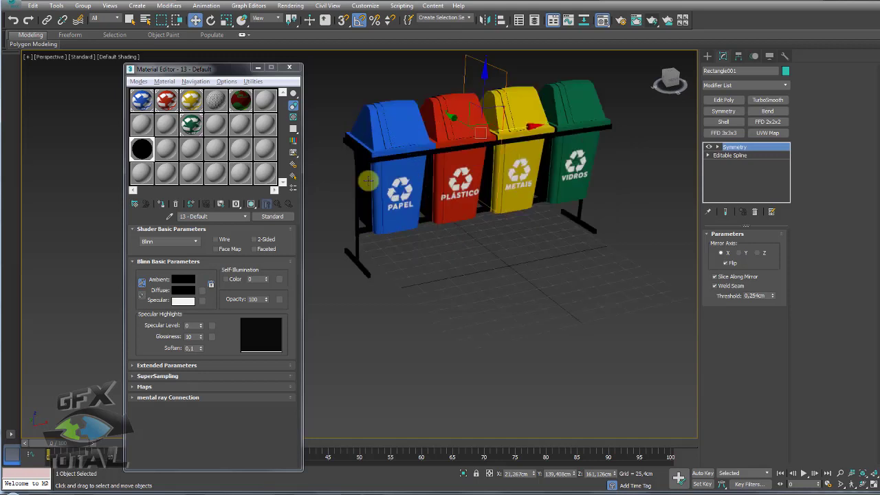
middle_click_drag(558, 100, 566, 142)
scroll(566, 142, "down", 4)
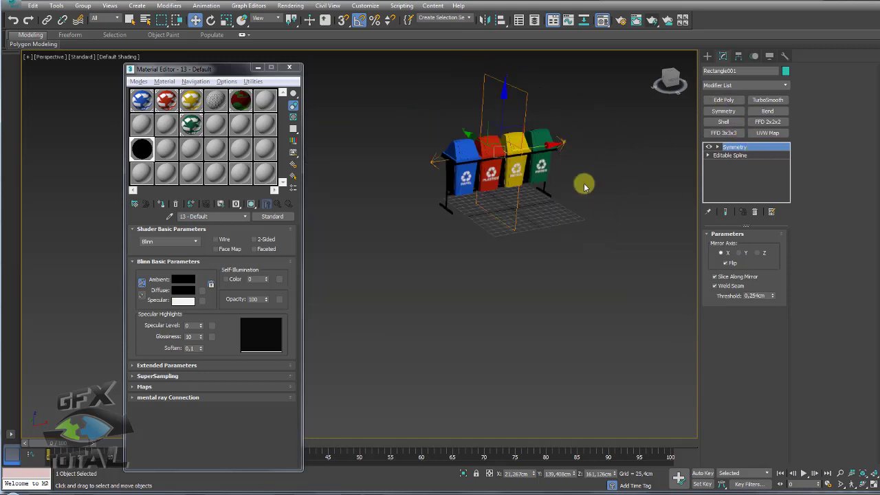
- Create a large floor plane around the bins
left_click(707, 56)
left_click(763, 156)
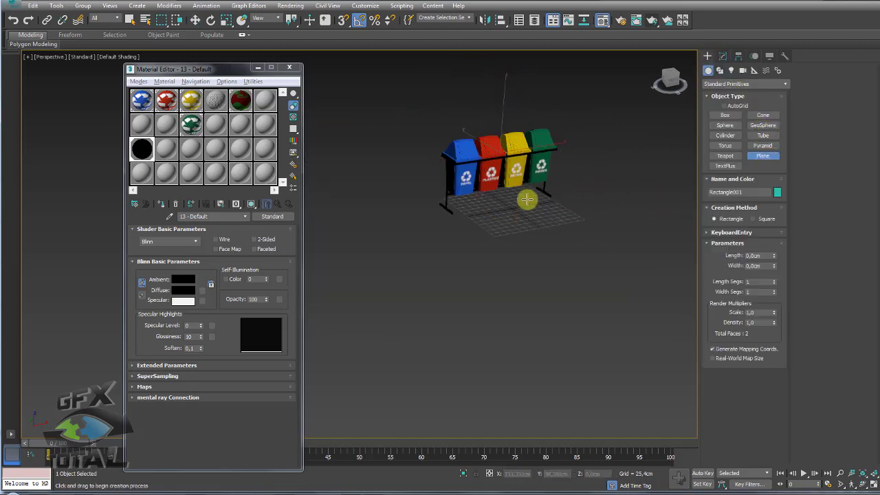
scroll(500, 216, "down", 3)
left_click_drag(495, 214, 557, 269)
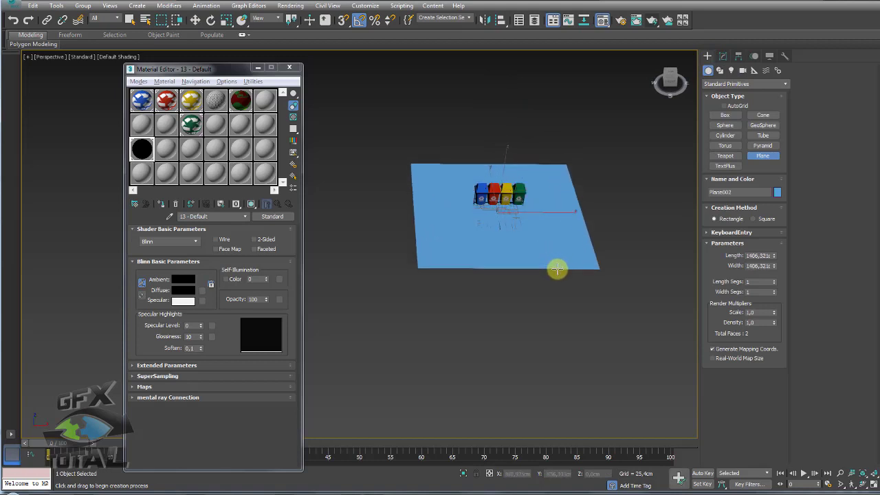
middle_click_drag(500, 226, 481, 196, "alt")
- Convert the plane to Editable Poly and extrude its three outer edges upward into walls
key("F4")
key("w")
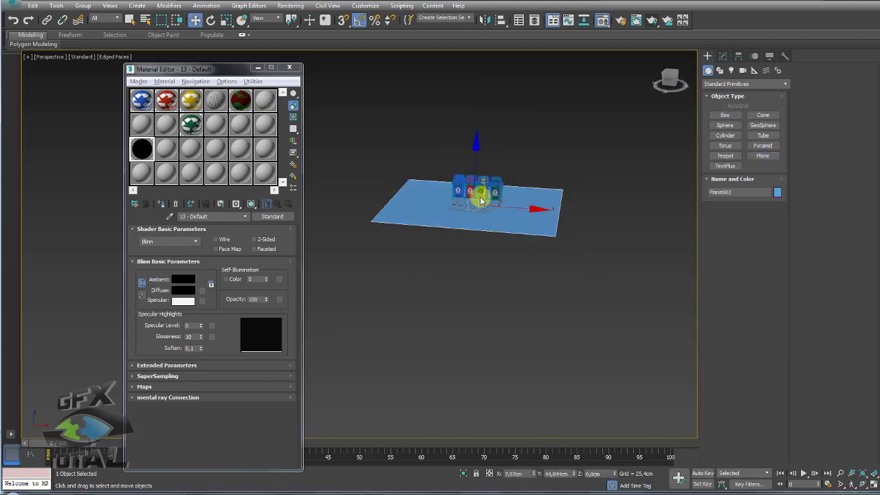
right_click(491, 209)
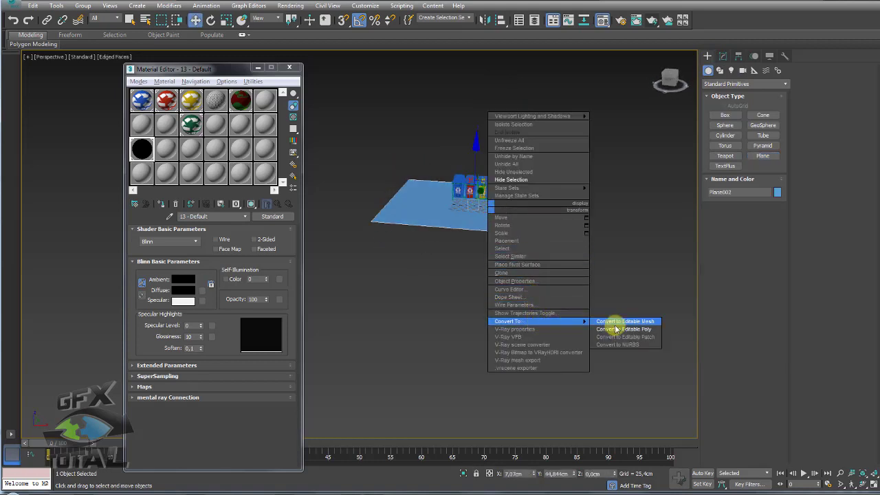
left_click(619, 329)
key("2")
left_click_drag(586, 165, 367, 198)
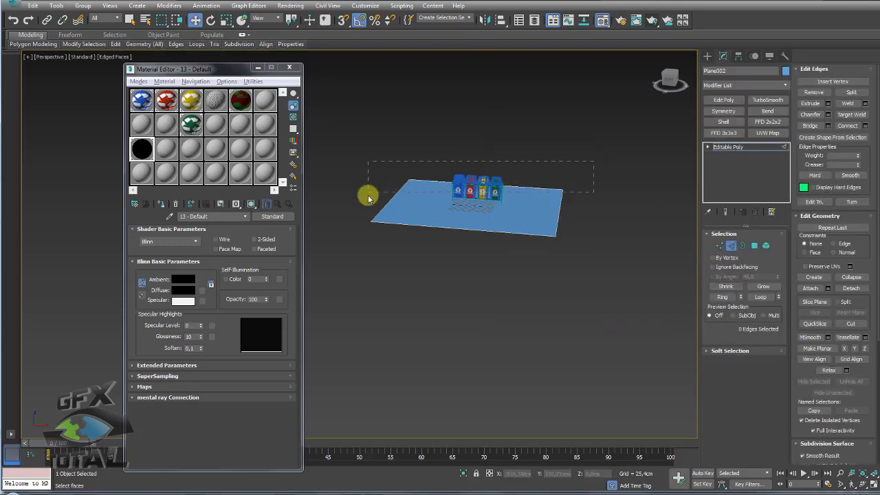
left_click_drag(485, 146, 544, 98, "shift")
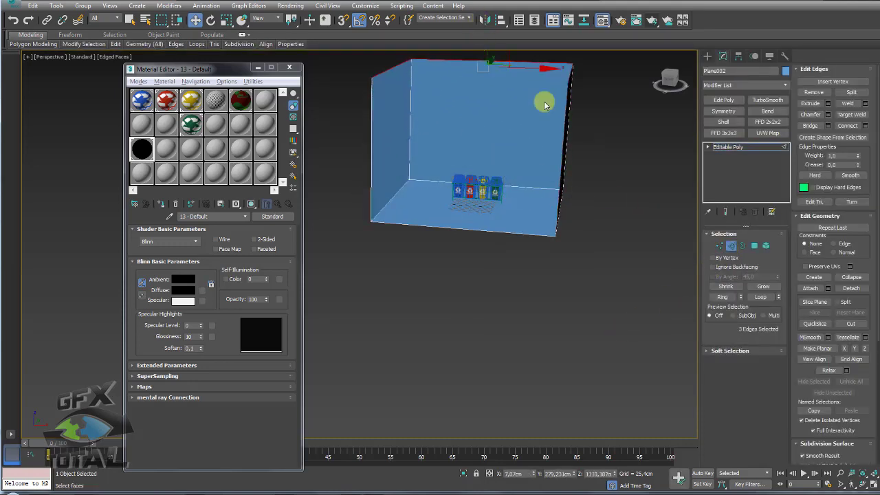
mouse_move(544, 99)
middle_mouse_down("alt")
mouse_move(506, 126)
mouse_move(529, 238)
middle_mouse_up("alt")
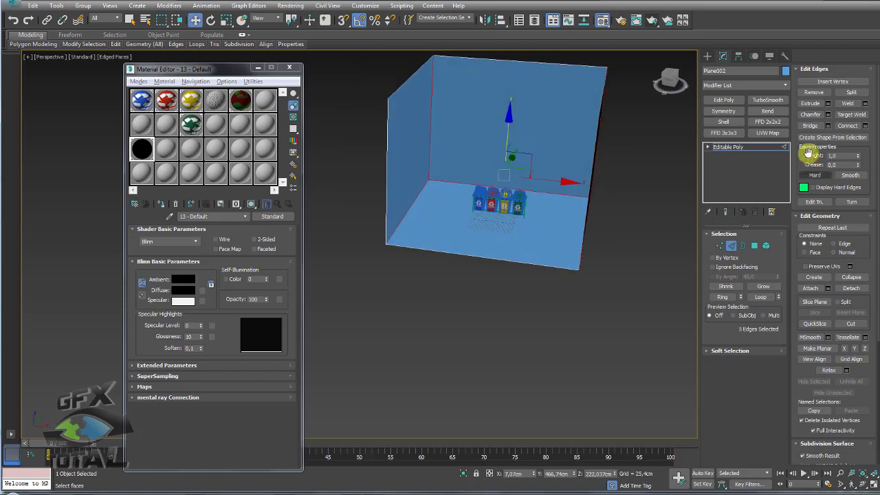
- Chamfer the wall corner edges with 9 segments to round them
left_click(827, 115)
left_click_drag(366, 264, 362, 55)
left_click_drag(365, 277, 364, 241)
left_click(362, 334)
middle_click_drag(364, 330, 467, 248, "alt")
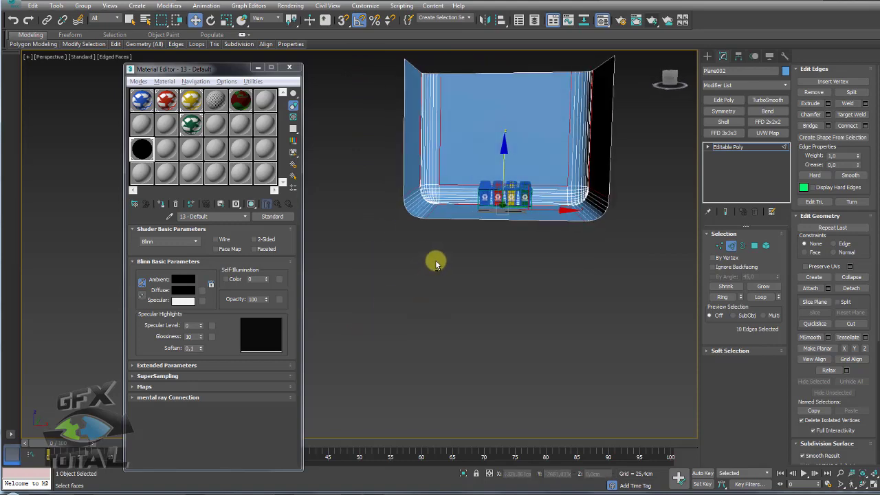
- Move the backdrop's right and left side vertices outward to widen it
left_click(735, 148)
middle_click_drag(575, 172, 576, 148, "alt")
left_click(720, 245)
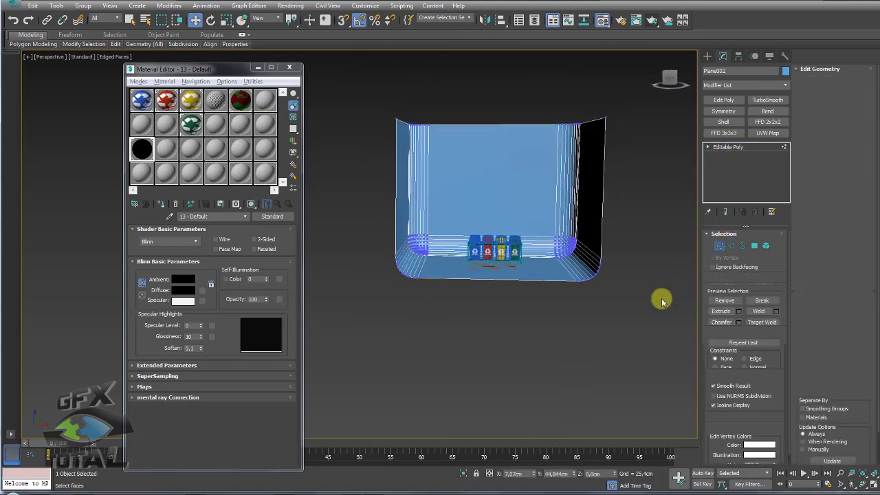
left_click_drag(650, 316, 512, 73)
middle_click_drag(614, 227, 562, 237)
left_click_drag(570, 254, 626, 251)
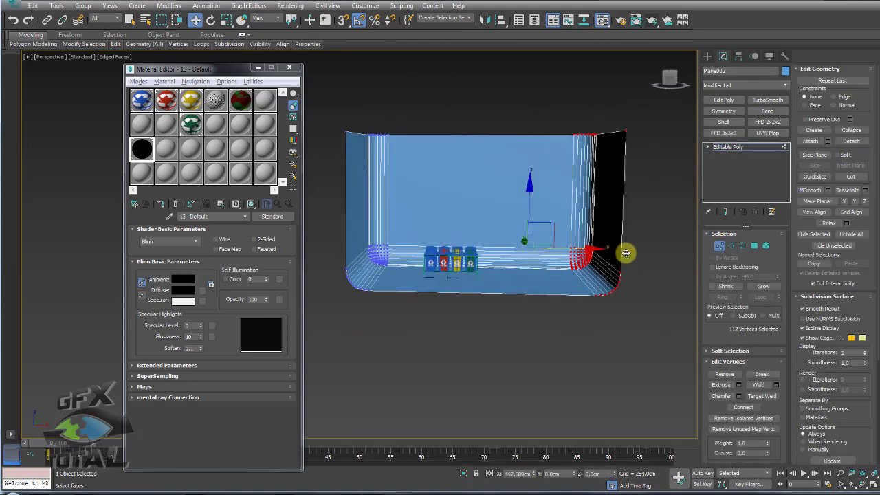
left_click_drag(331, 113, 432, 302)
left_click_drag(427, 249, 375, 249)
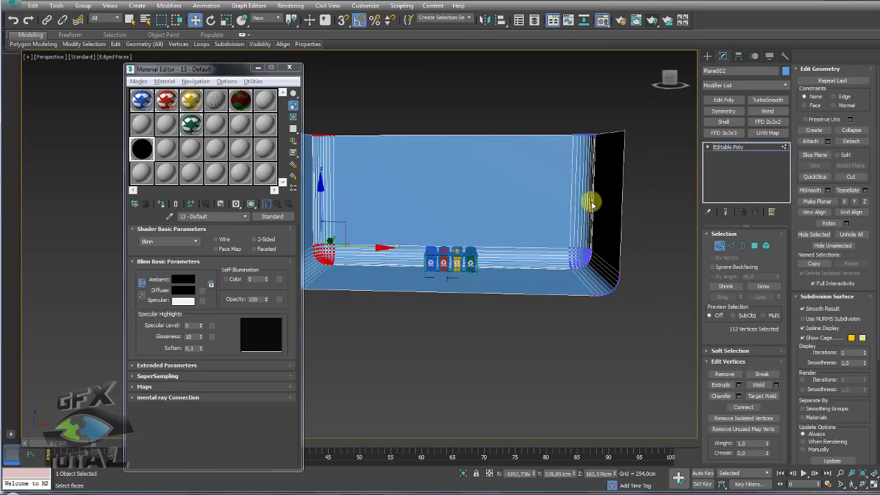
left_click(740, 152)
mouse_move(523, 180)
middle_mouse_down("alt")
mouse_move(503, 213)
mouse_move(474, 188)
mouse_move(452, 284)
middle_mouse_up("alt")
- Select all the bins and the rack and raise them onto the backdrop floor
scroll(476, 222, "up", 5)
scroll(477, 228, "up", 3)
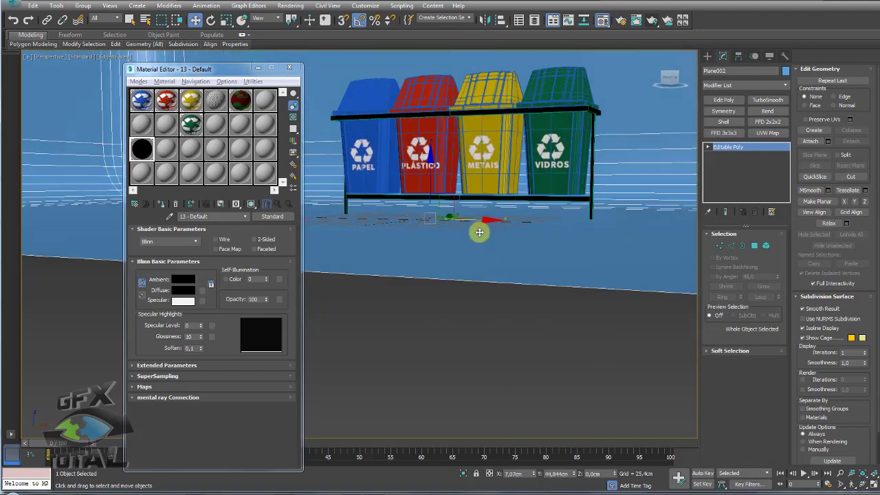
scroll(475, 231, "up", 2)
middle_click_drag(475, 231, 472, 229, "alt")
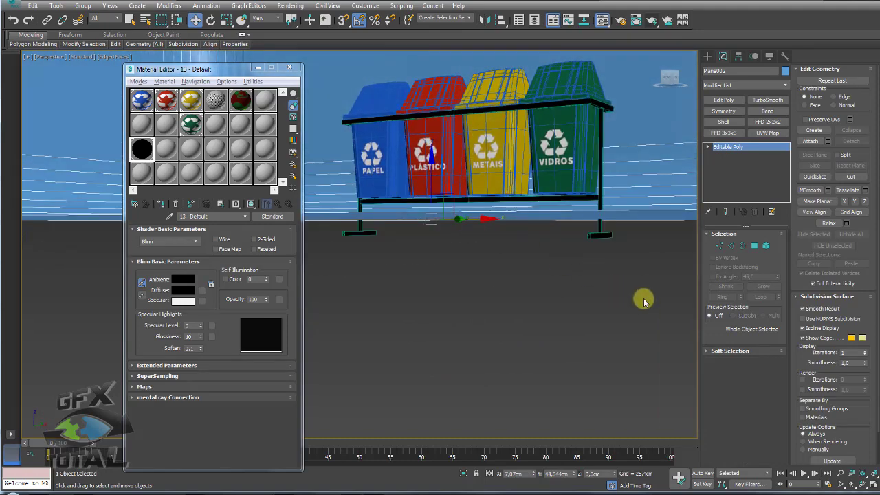
key("ctrl+a")
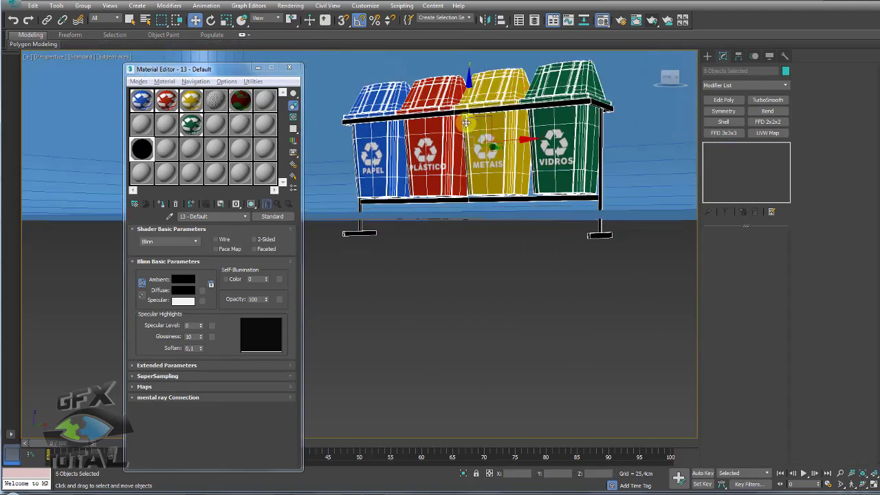
left_click_drag(467, 100, 480, 85)
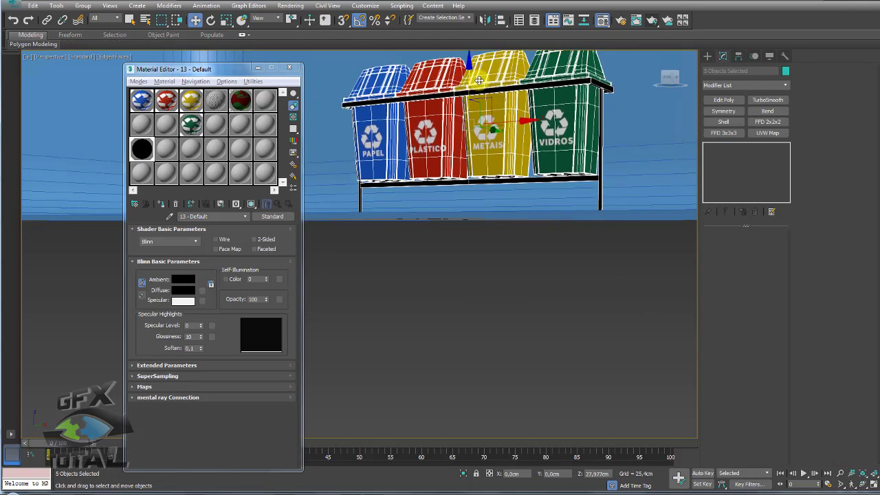
mouse_move(480, 85)
middle_mouse_down("alt")
mouse_move(493, 160)
mouse_move(453, 216)
mouse_move(273, 213)
middle_mouse_up("alt")
scroll(493, 159, "down", 5)
scroll(404, 224, "up", 5)
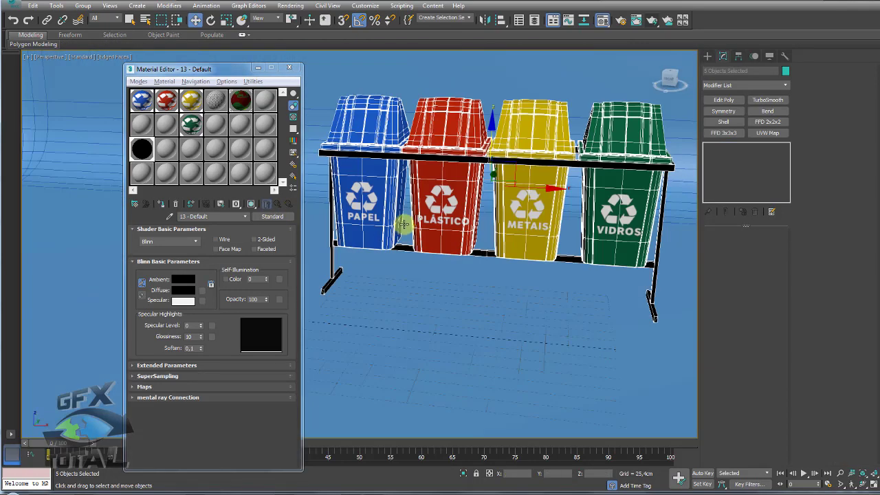
- Open the first bin material's main settings, then the Render Setup dialog
left_click(140, 101)
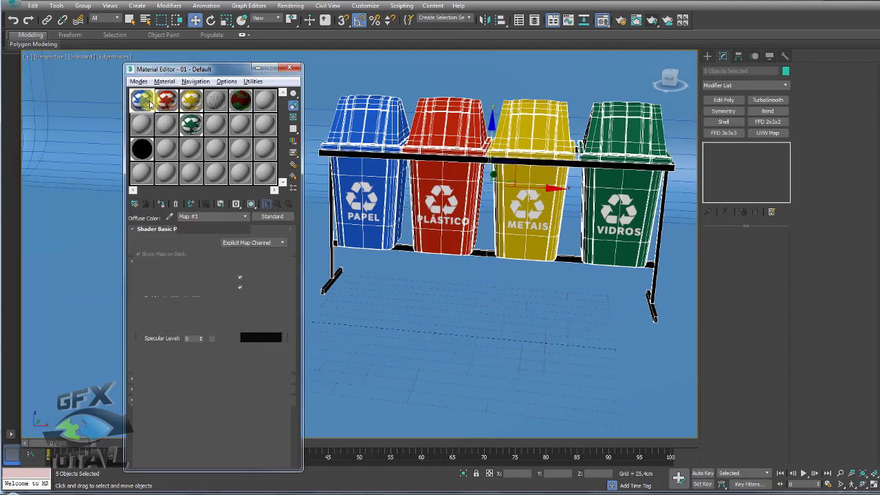
left_click(273, 203)
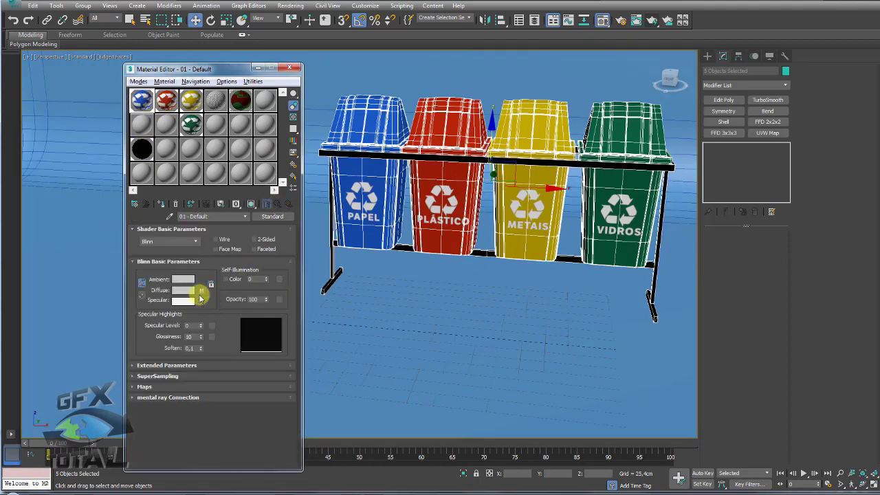
left_click(620, 21)
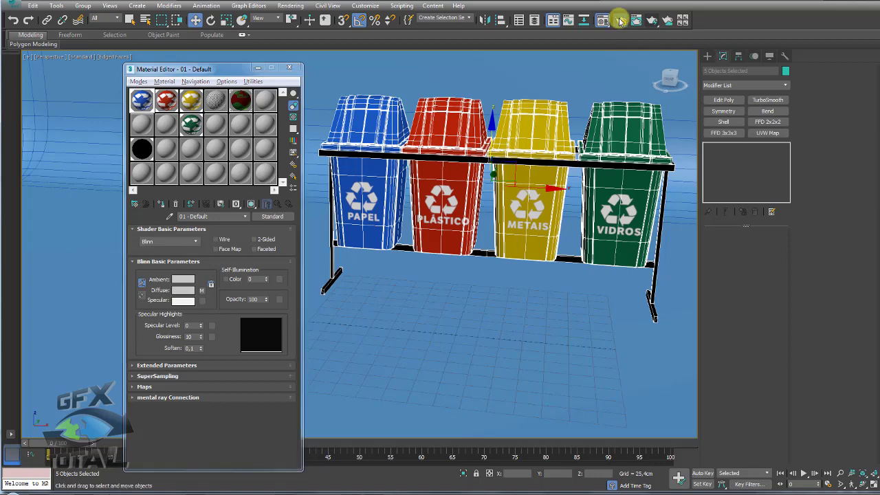
- Switch the renderer to V-Ray Adv 3.40.01 with a Bucket image sampler
left_click(601, 128)
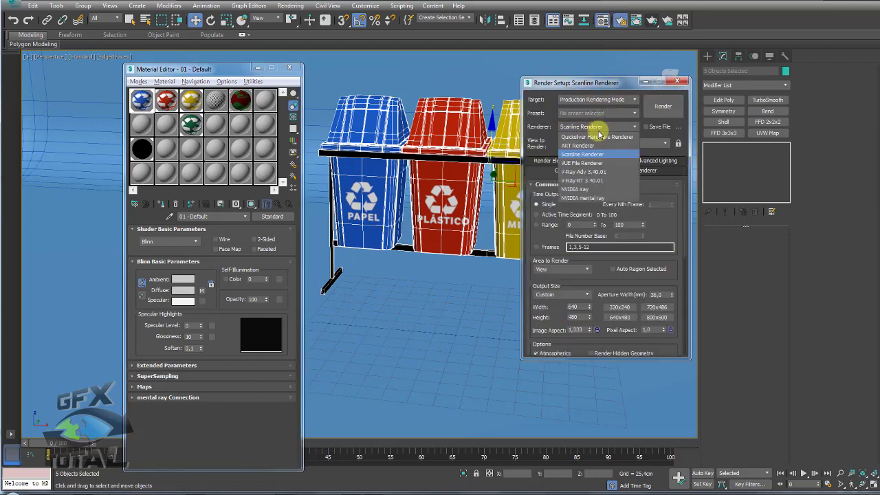
left_click(591, 172)
left_click(560, 160)
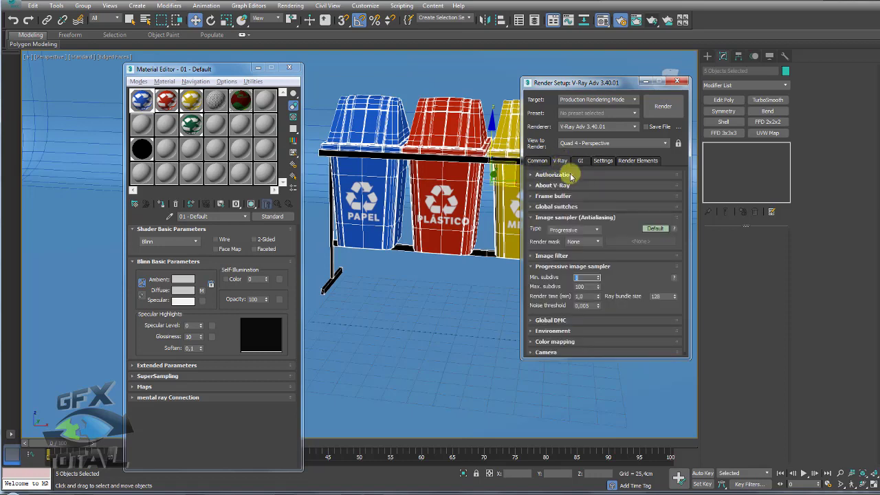
left_click(537, 161)
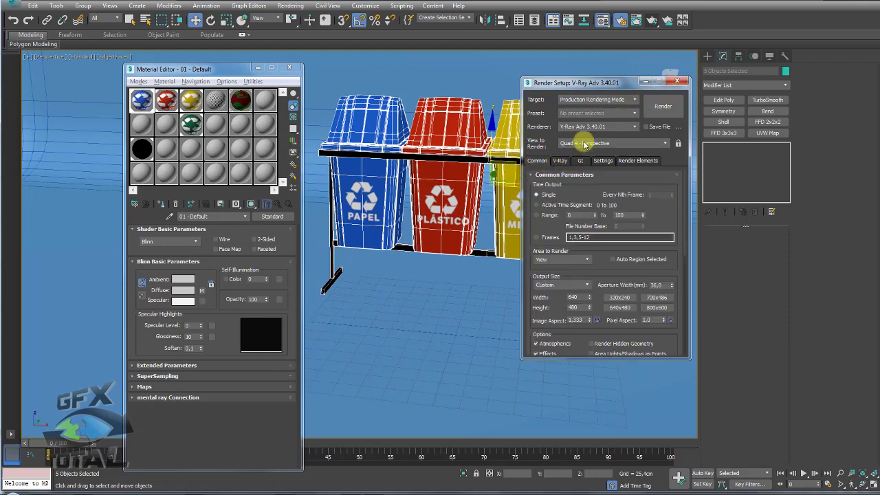
left_click(561, 160)
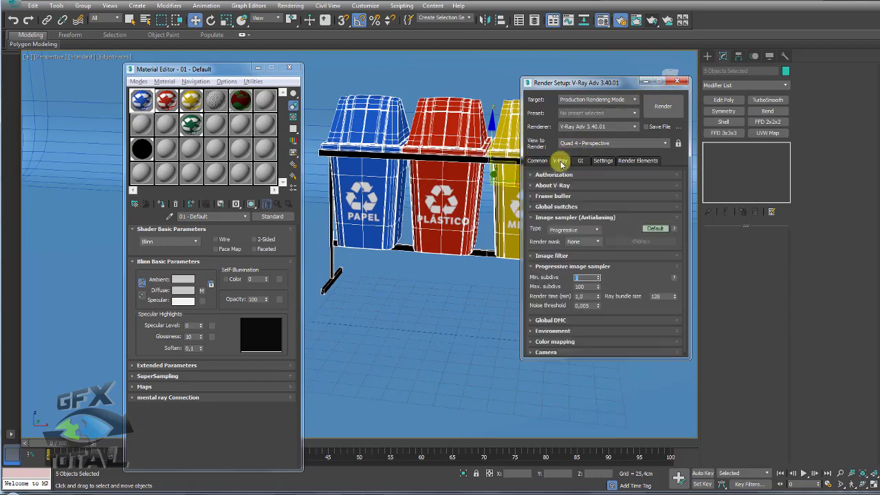
left_click(574, 229)
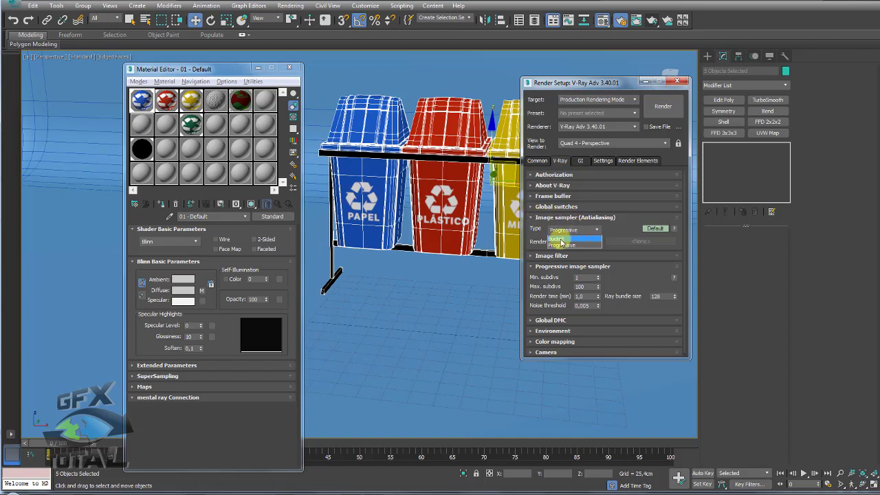
left_click(558, 238)
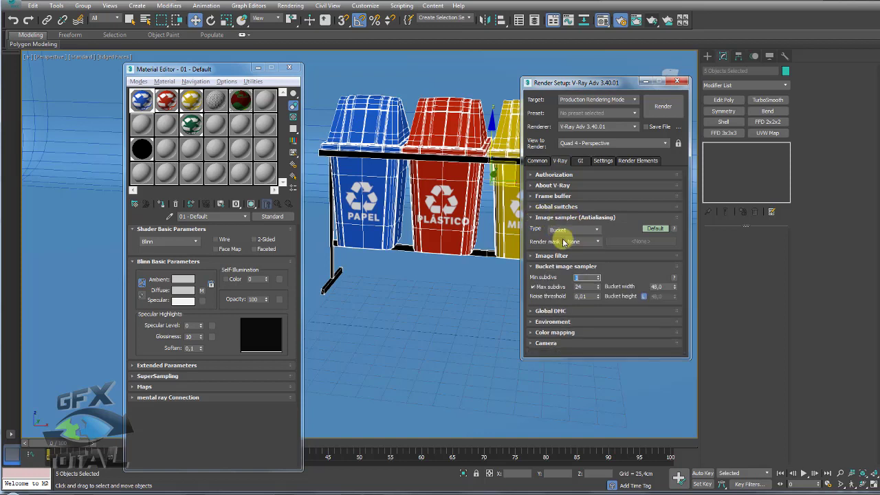
- Set the primary GI engine to Irradiance map with the High preset and close Render Setup
left_click(582, 162)
left_click(597, 197)
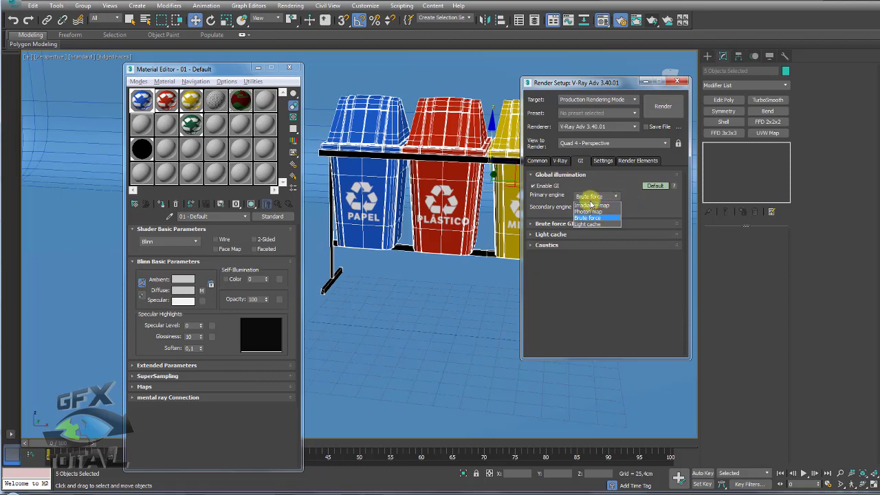
left_click(593, 206)
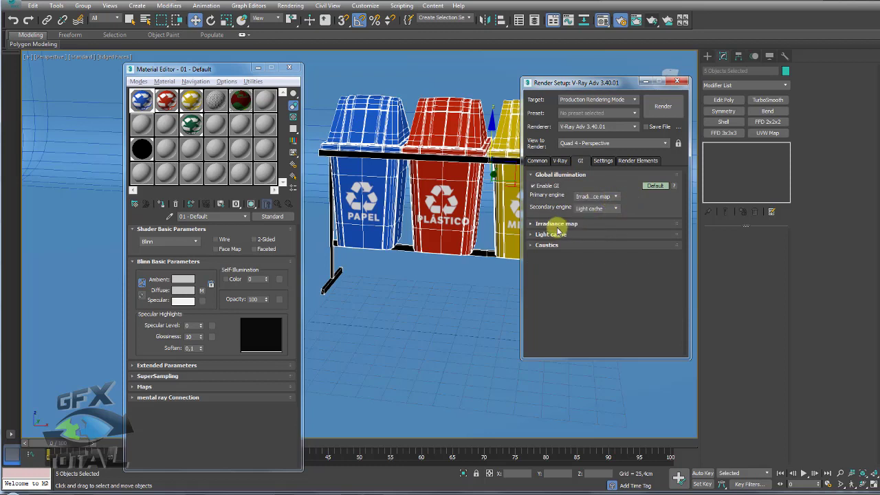
left_click(557, 224)
left_click(559, 225)
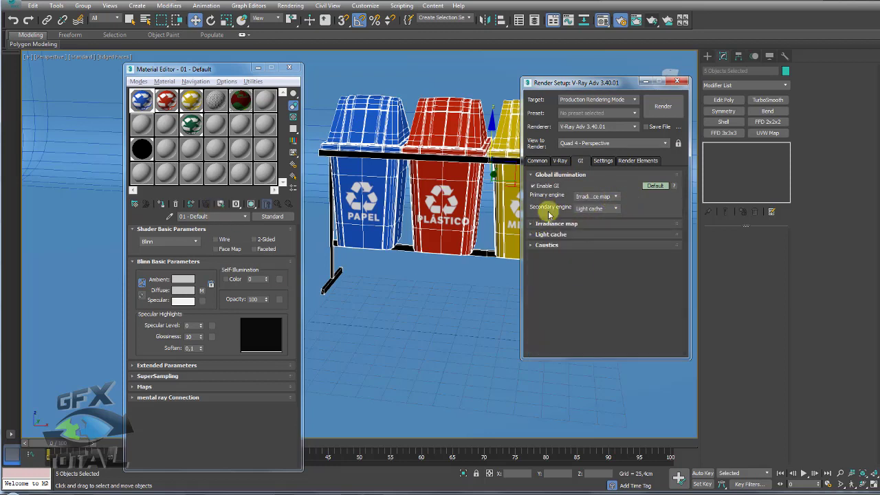
left_click(560, 224)
left_click(610, 236)
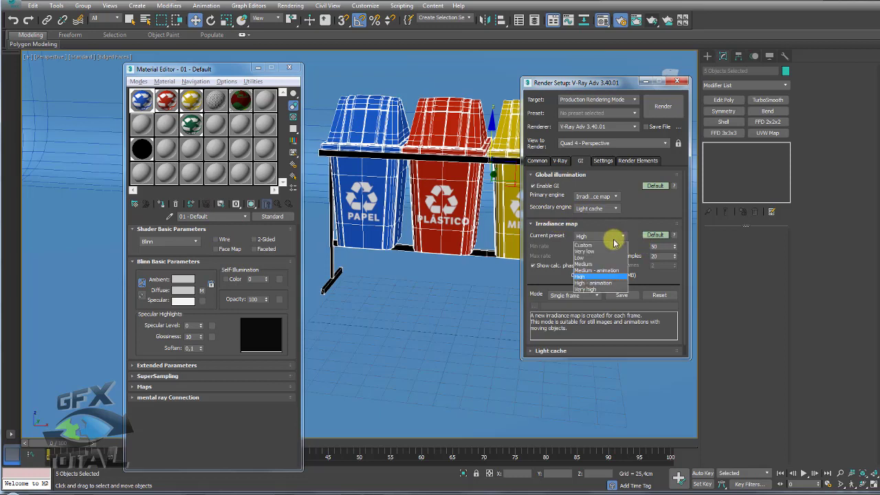
left_click(591, 263)
left_click(559, 224)
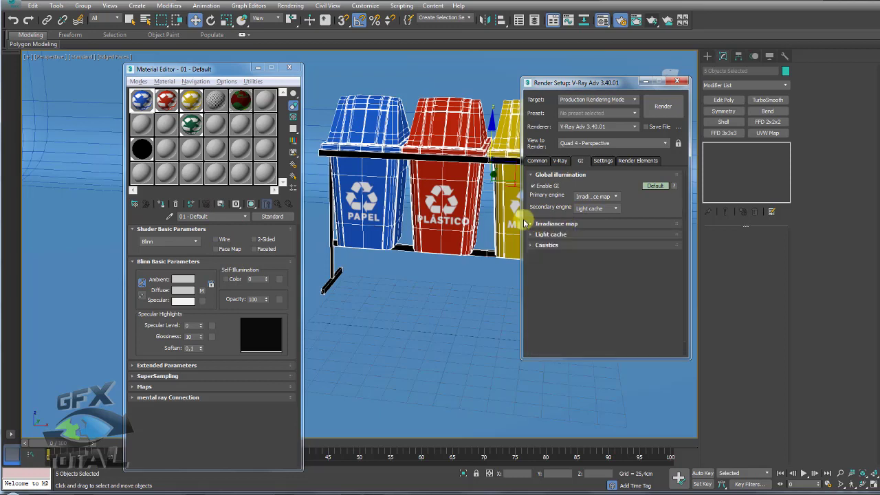
left_click(679, 82)
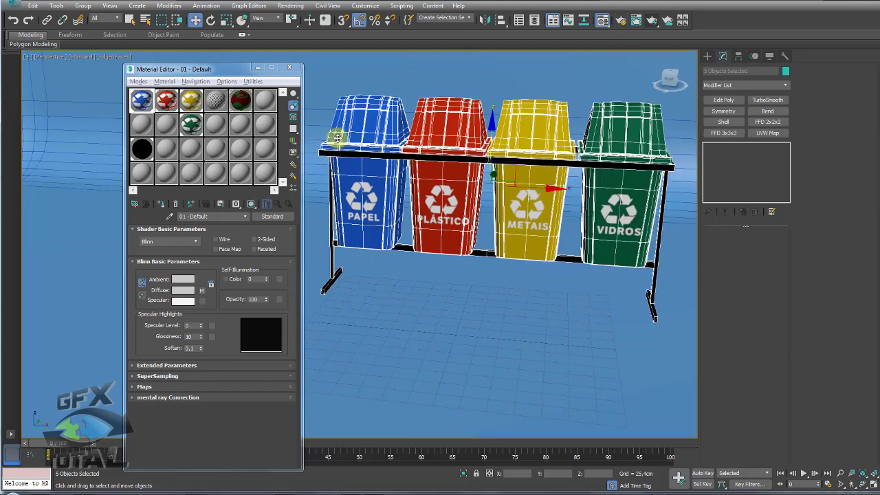
- Copy the PAPEL material's papel.jpg diffuse map
middle_click_drag(337, 138, 303, 148, "alt")
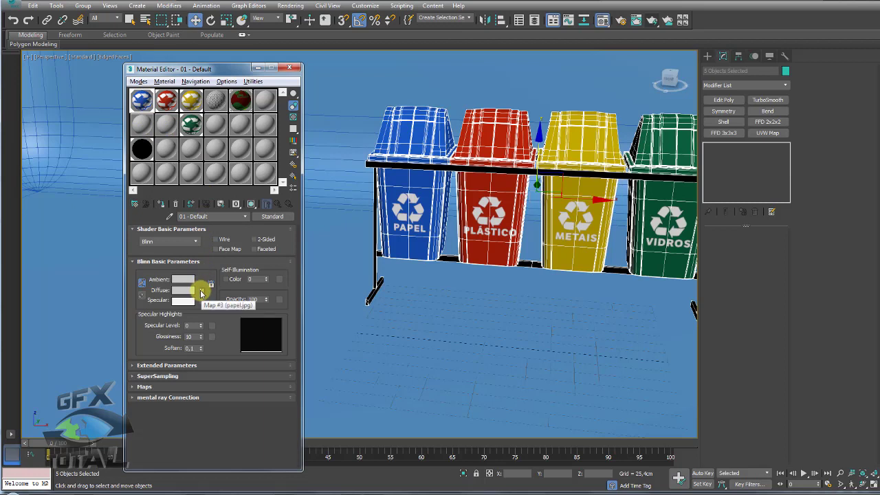
right_click(202, 294)
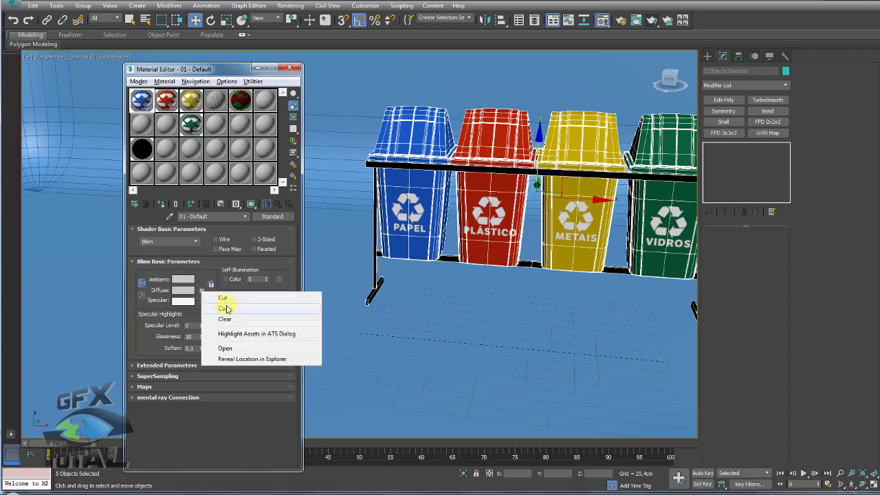
left_click(227, 309)
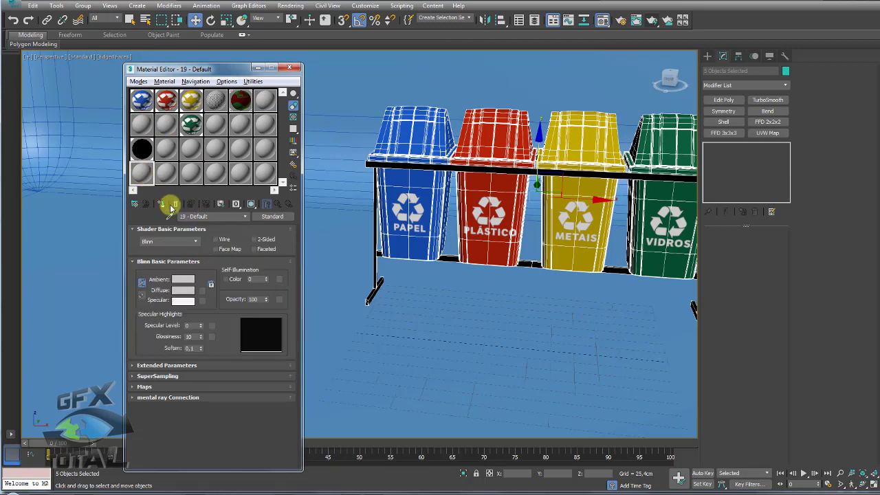
- Turn empty slot 19 into a VRayMtl from the V-Ray materials group
left_click(146, 173)
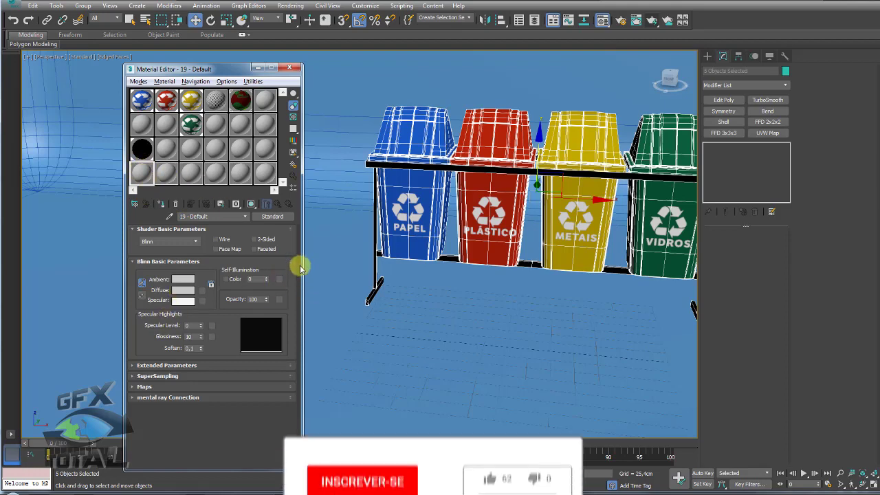
left_click(272, 216)
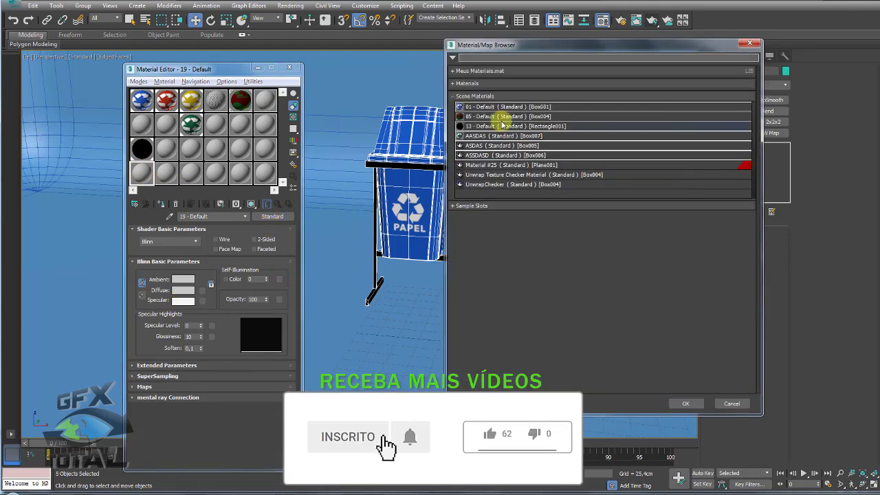
left_click(456, 83)
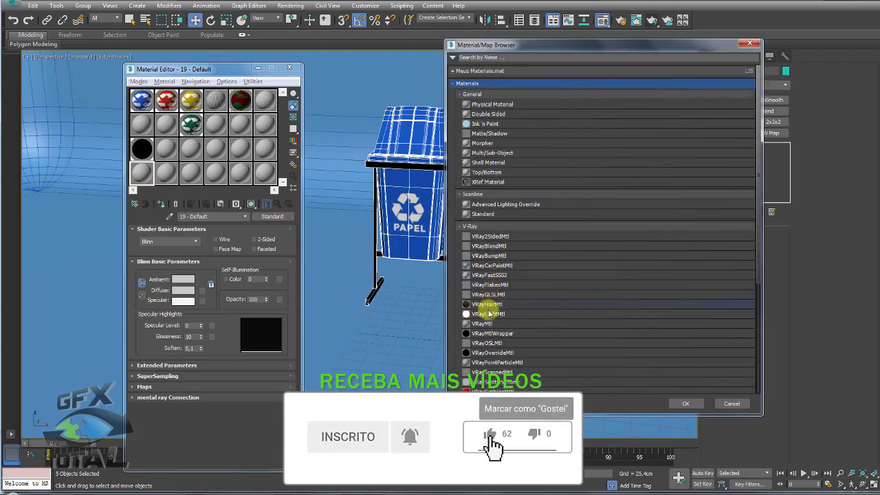
left_click(472, 227)
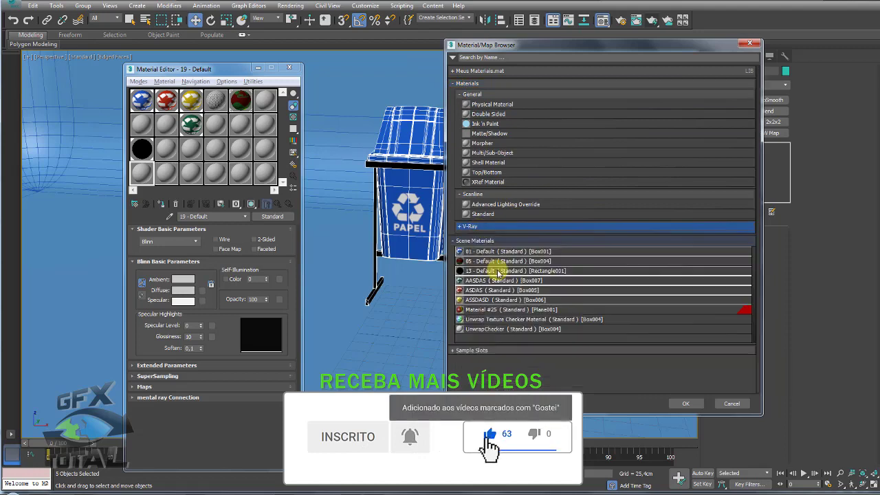
left_click(473, 228)
double_click(484, 325)
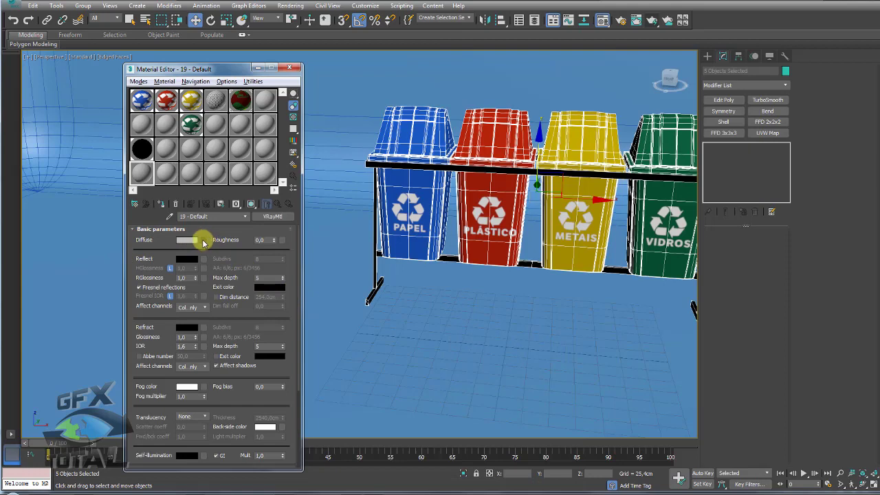
- Paste papel.jpg into the VRayMtl's Diffuse, drag it onto the PAPEL bin, and select only Box001
right_click(210, 241)
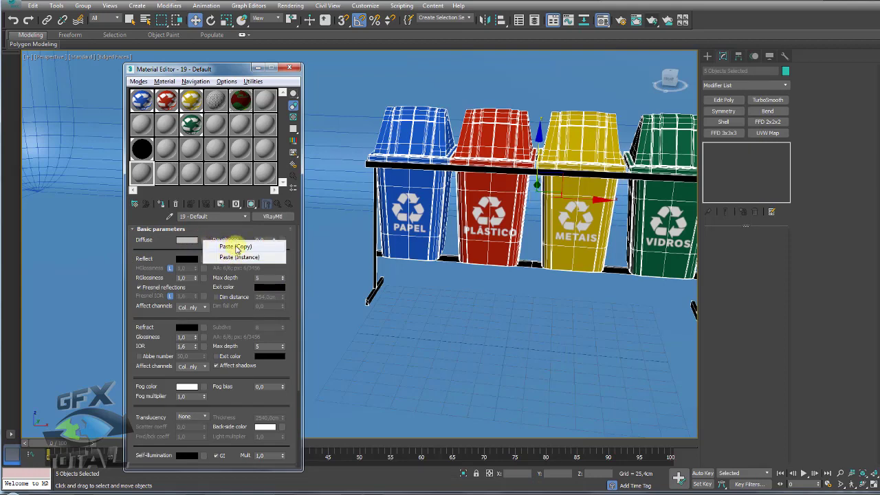
left_click(236, 247)
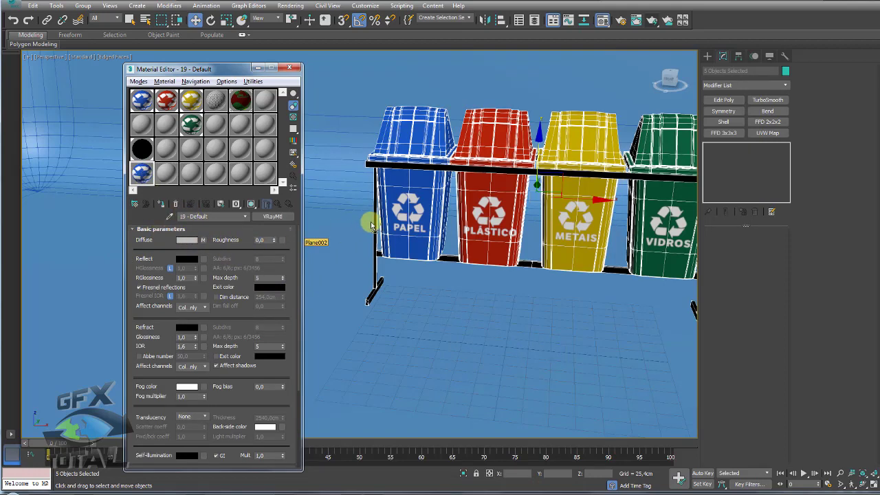
left_click_drag(147, 180, 409, 196)
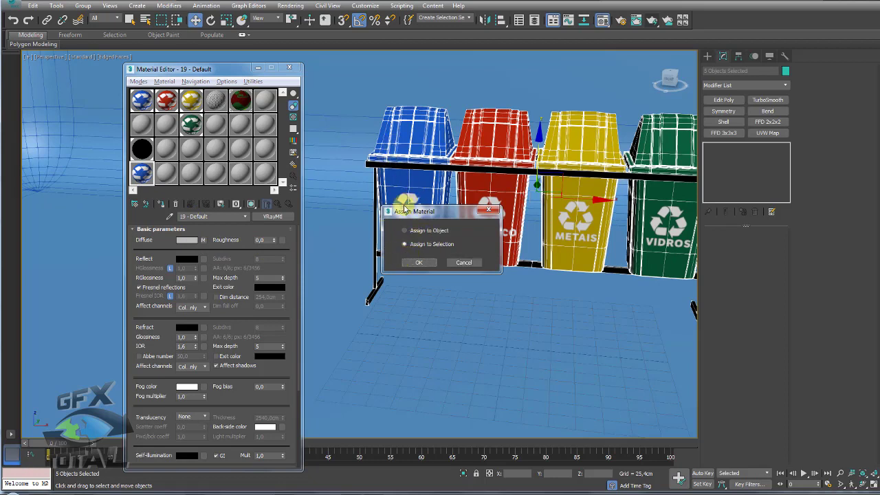
left_click_drag(427, 212, 431, 170)
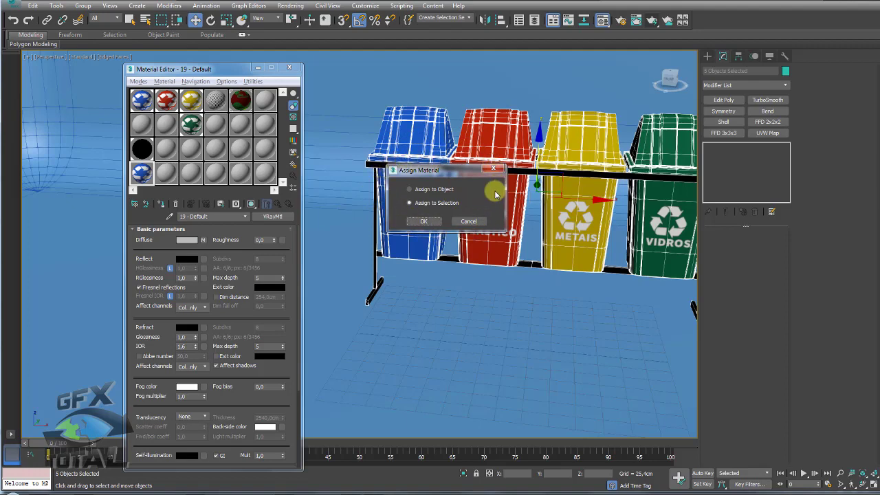
left_click(469, 222)
left_click(418, 211)
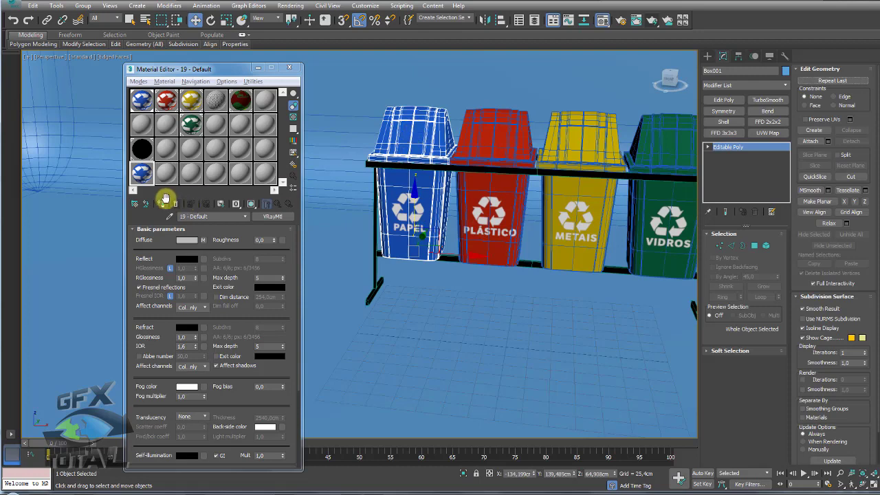
- Apply the material to the PAPEL bin, show its texture in viewport, and preview it on a checker background
left_click_drag(390, 207, 392, 210)
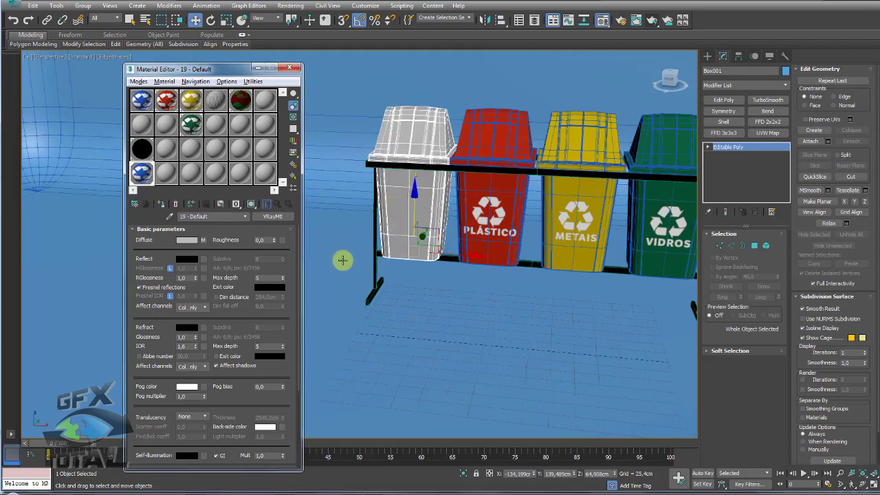
left_click(251, 203)
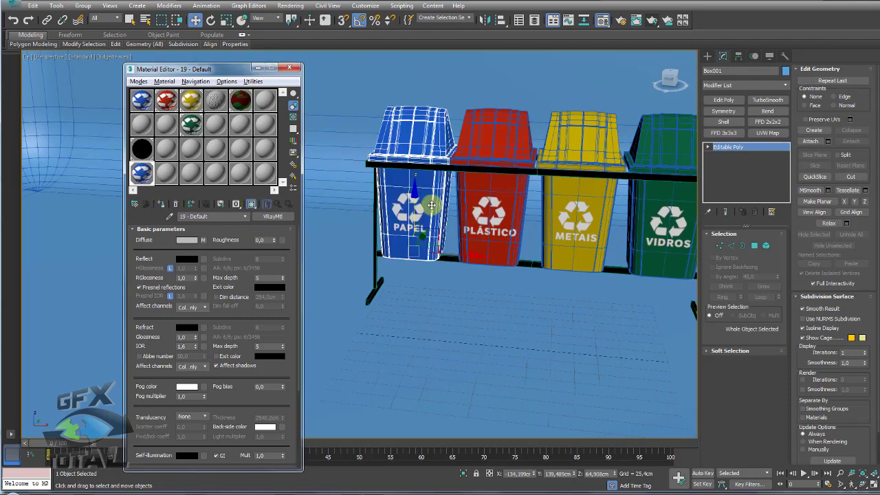
double_click(142, 173)
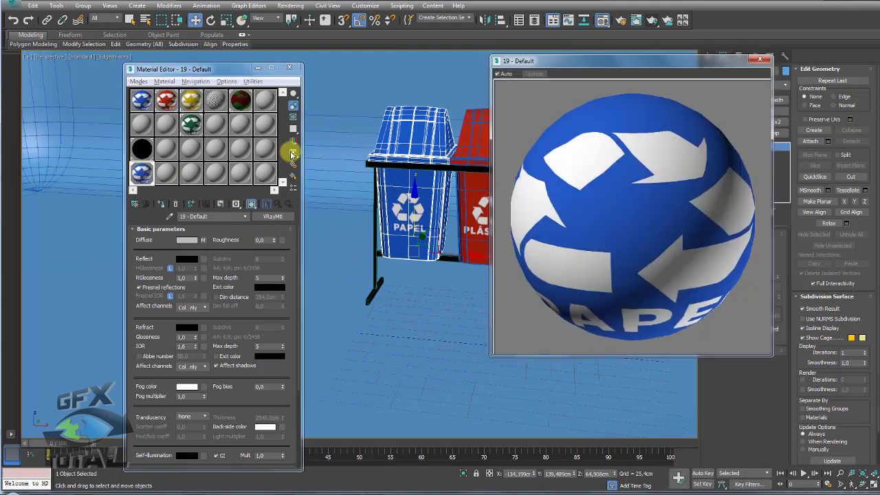
key("b")
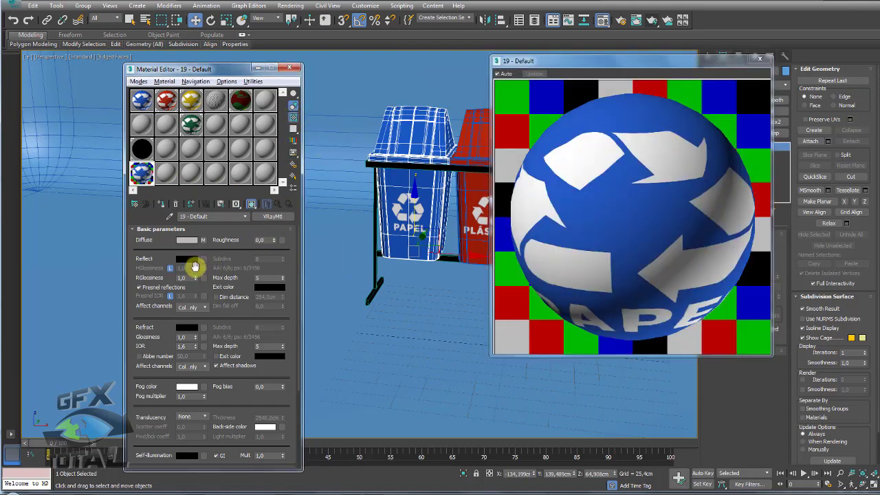
- Set the reflect colour to grey 64 and reflection glossiness to 0,5
left_click(186, 260)
left_click_drag(287, 53, 284, 67)
left_click(358, 133)
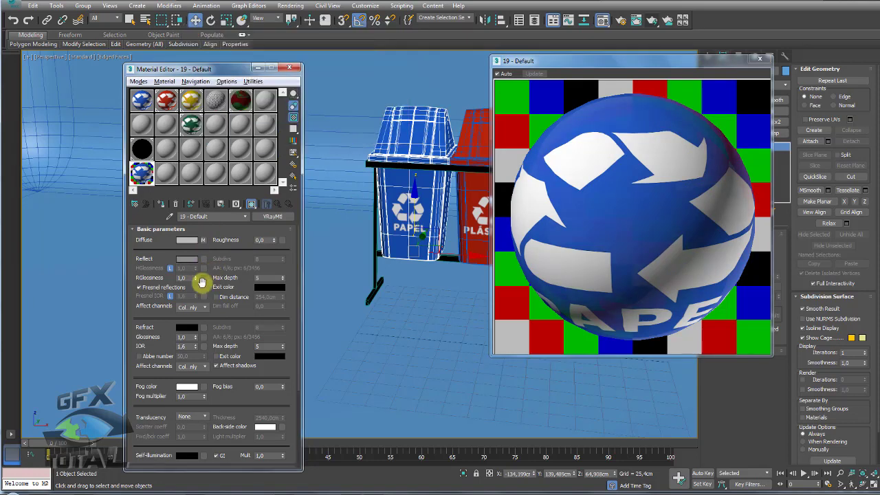
double_click(180, 277)
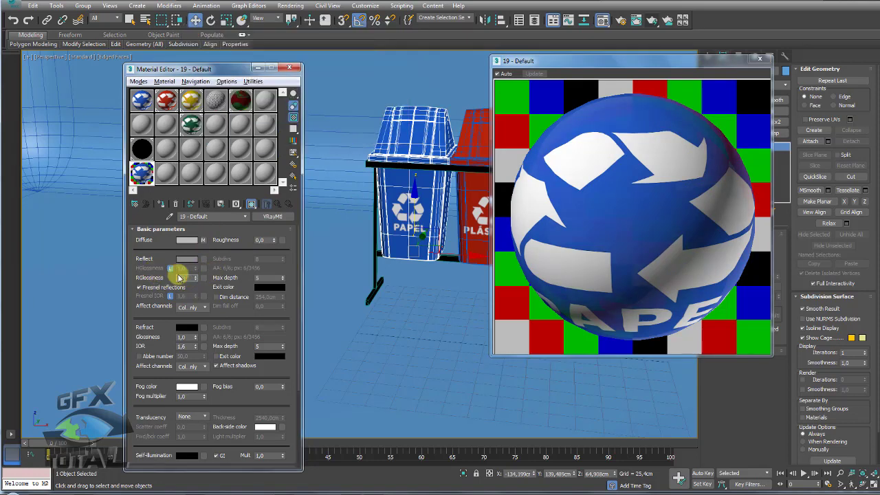
type("0,5")
key("Return")
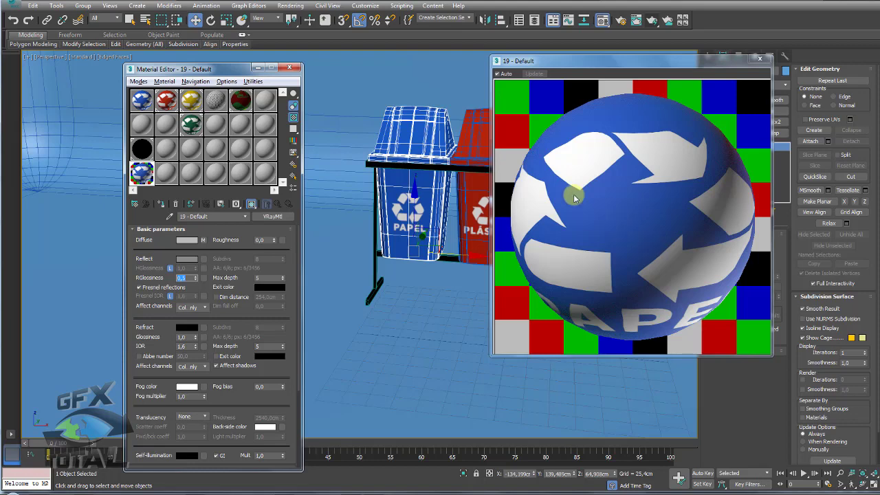
left_click_drag(252, 313, 243, 193)
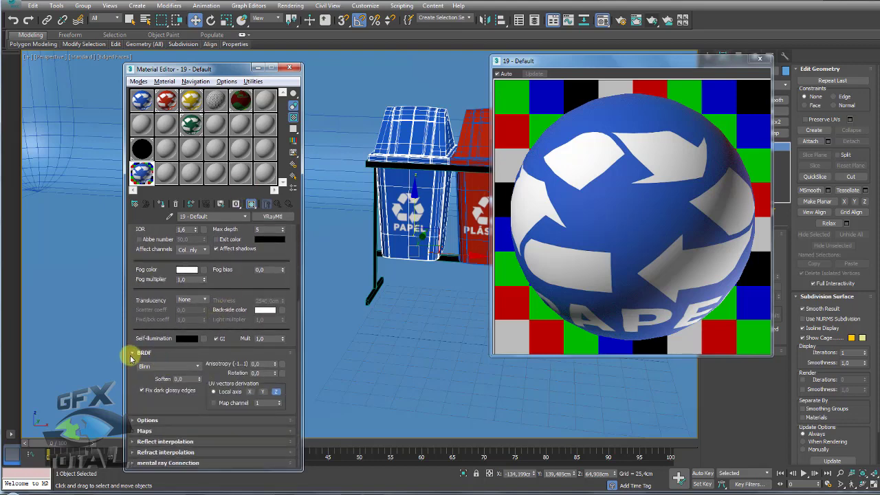
- Switch the BRDF from Blinn to Phong, set Bump to 10, and choose a bump map
left_click(198, 368)
left_click(169, 377)
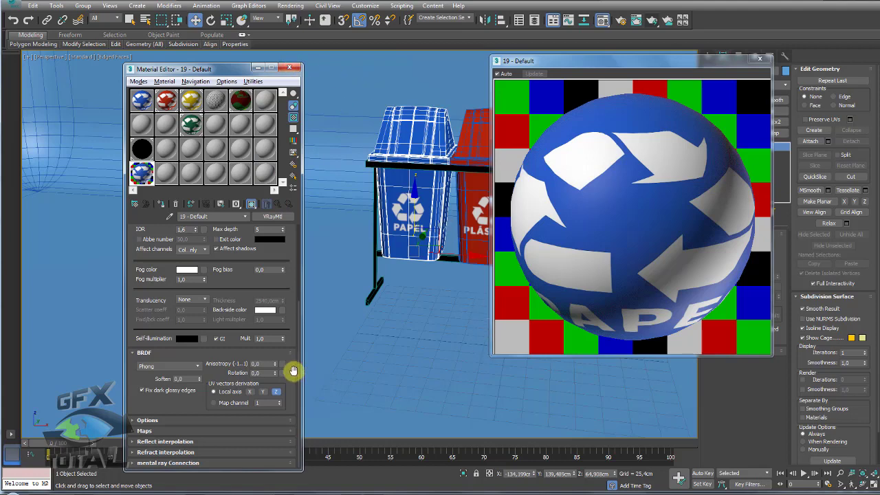
left_click(145, 432)
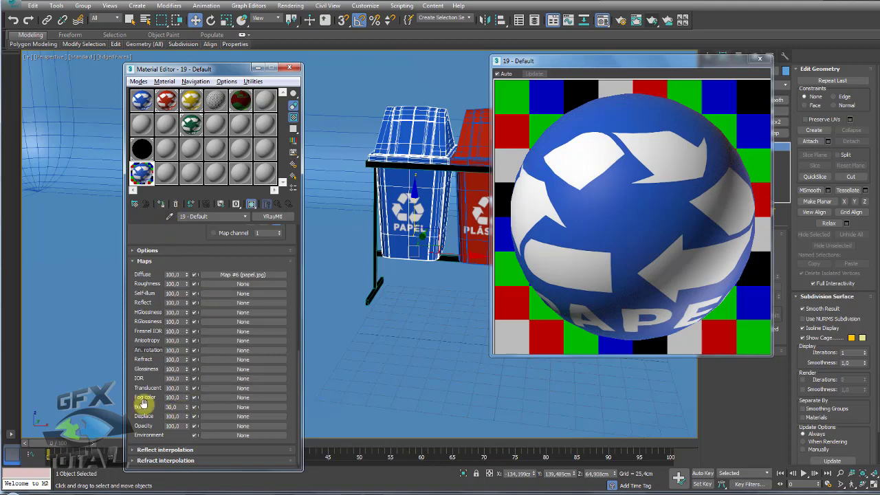
left_click(169, 407)
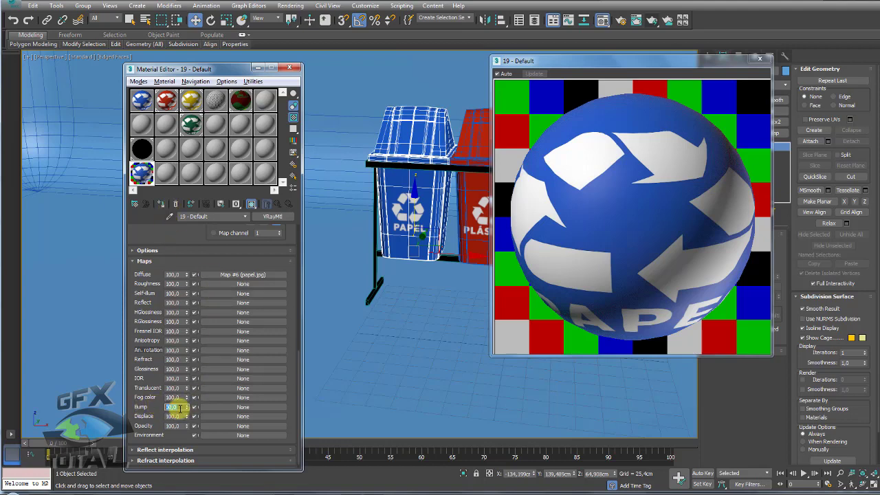
type("10")
left_click(218, 409)
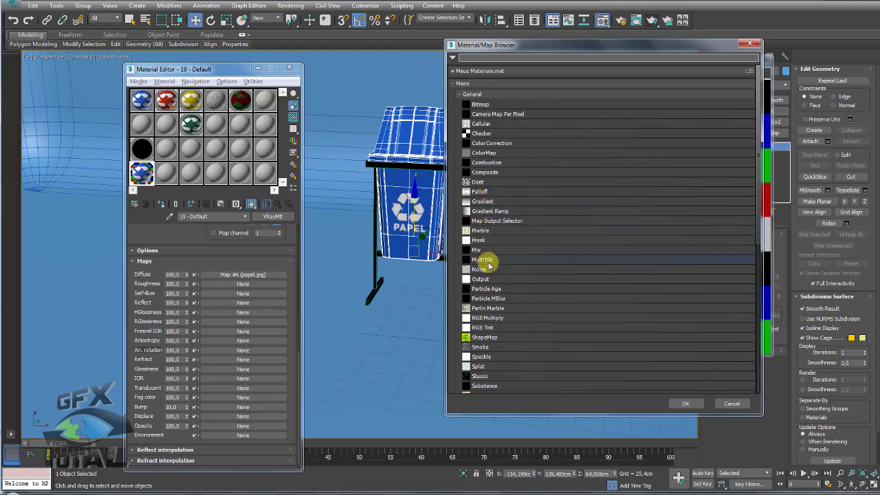
- Assign a Noise map as the PAPEL bump and show it on the blue bin in the viewport
double_click(480, 270)
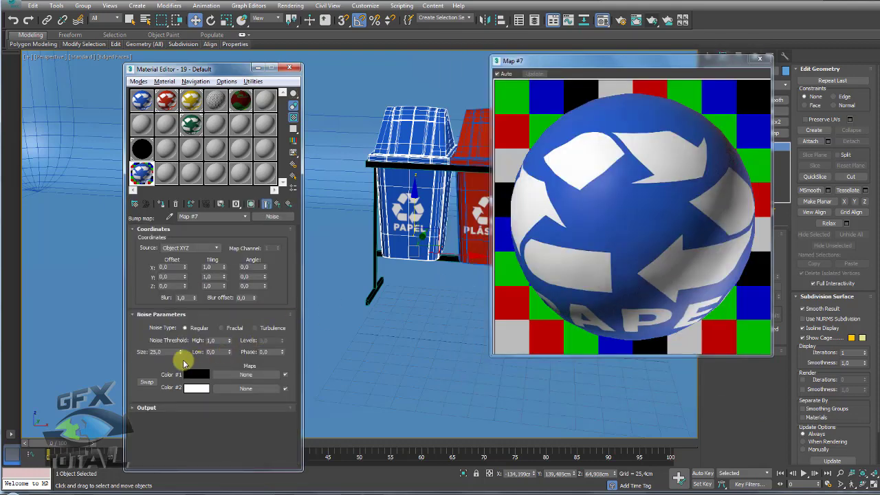
left_click(251, 203)
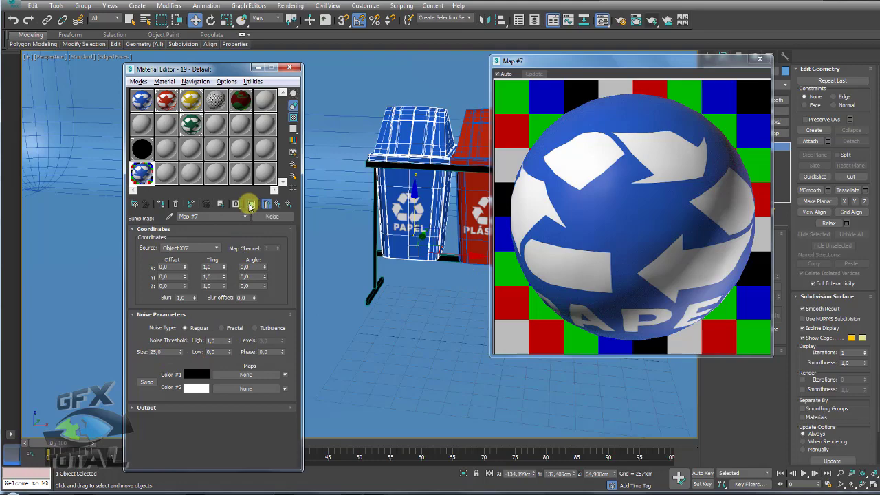
scroll(400, 215, "up", 5)
mouse_move(422, 255)
middle_mouse_down("alt")
mouse_move(358, 286)
mouse_move(359, 265)
mouse_move(419, 313)
middle_mouse_up("alt")
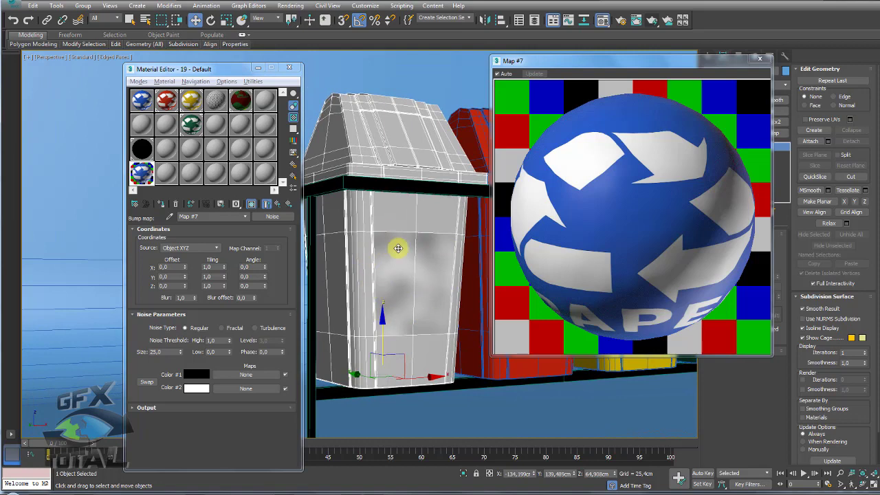
middle_click_drag(397, 249, 399, 275, "alt")
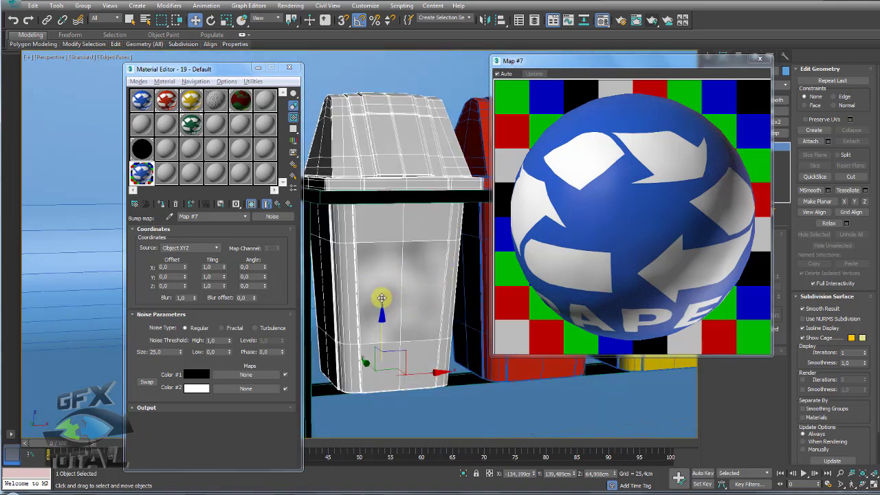
- Set the Noise map size to 200
double_click(149, 353)
type("100")
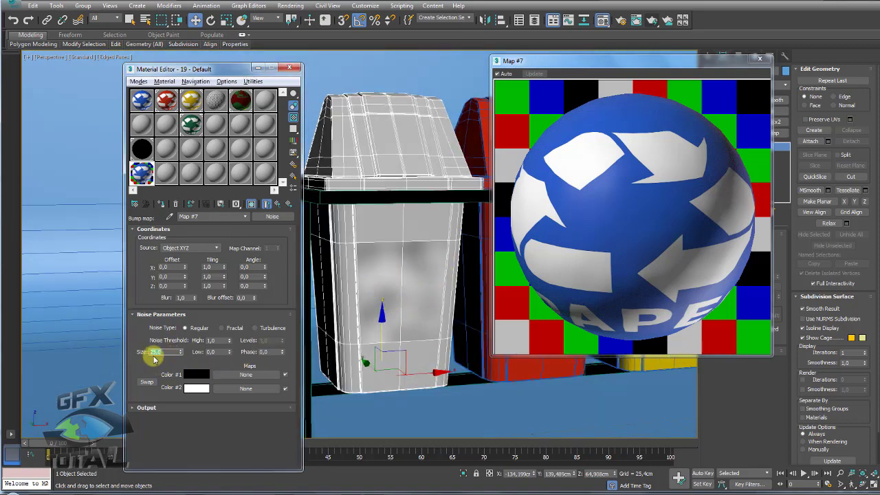
key("Return")
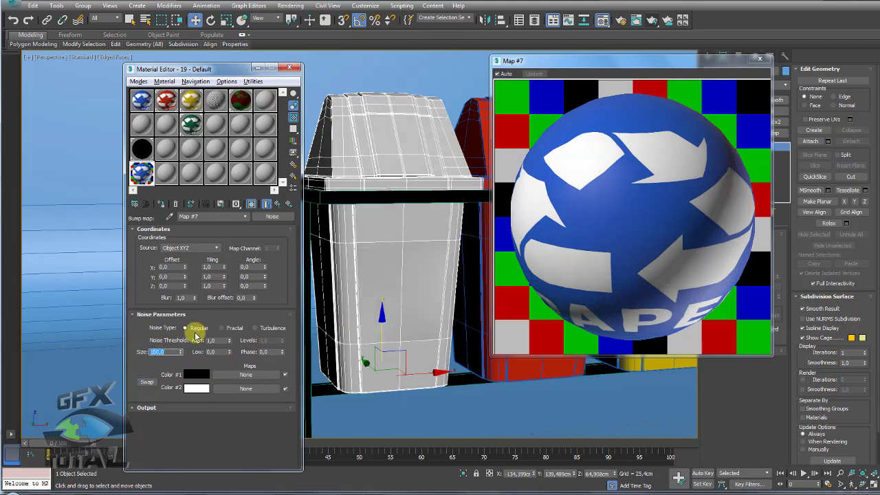
type("0")
key("Return")
scroll(378, 270, "down", 2)
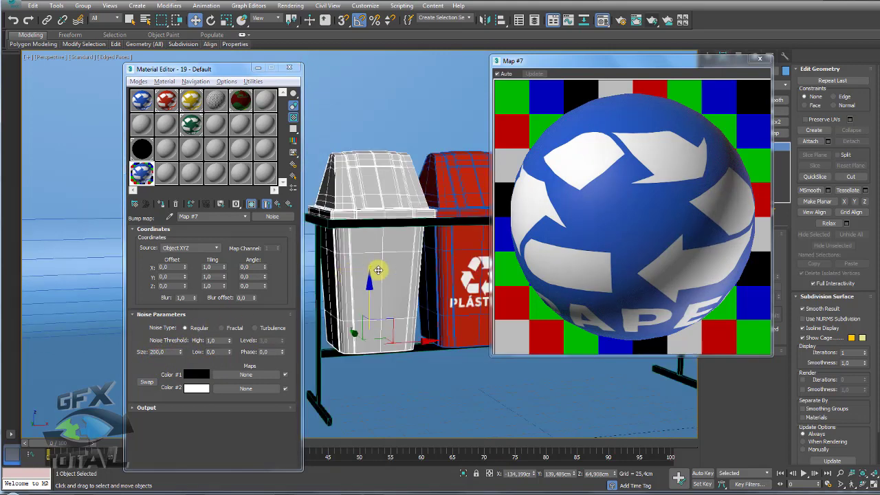
mouse_move(389, 178)
left_mouse_down()
mouse_move(330, 255)
mouse_move(387, 344)
mouse_move(385, 201)
left_mouse_up()
key("Escape")
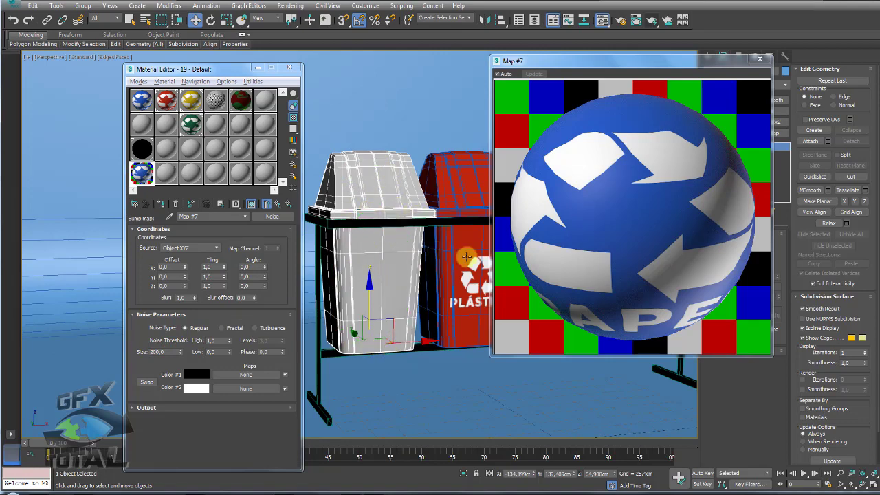
- Return to the PAPEL VRayMtl's top level and close the material preview window
middle_click_drag(442, 295, 408, 265, "alt")
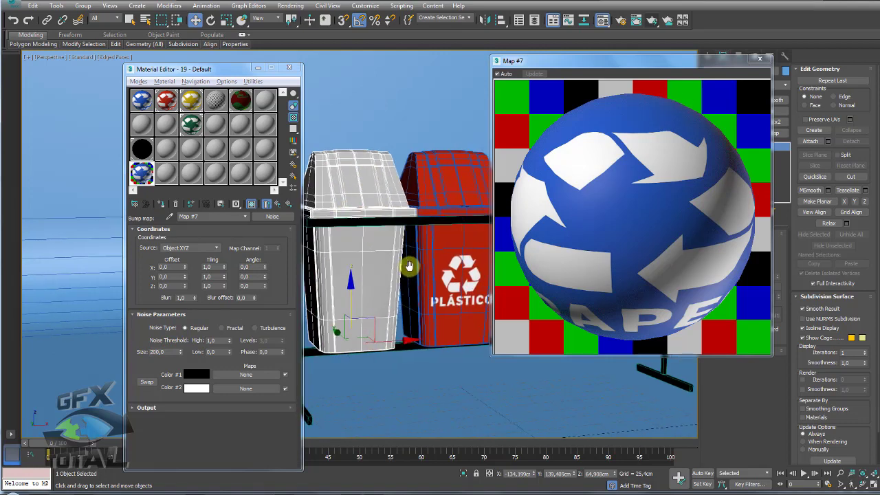
left_click(279, 204)
left_click(249, 203)
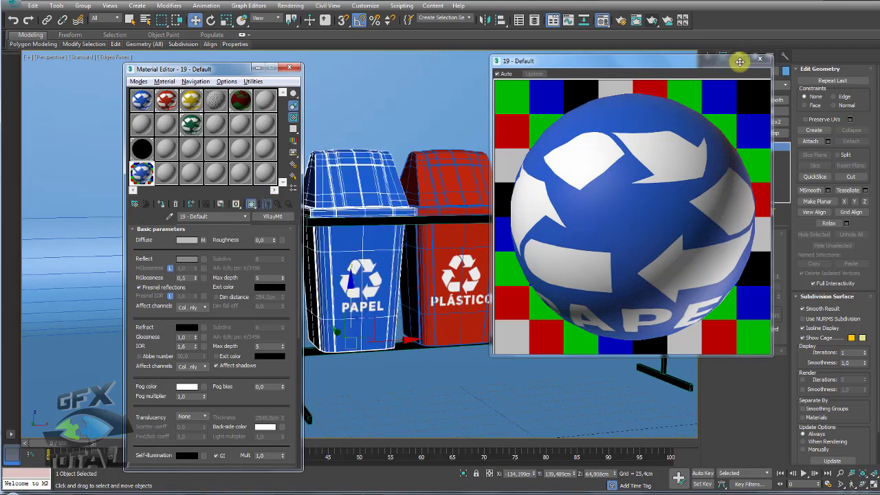
left_click(760, 59)
scroll(447, 244, "up", 2)
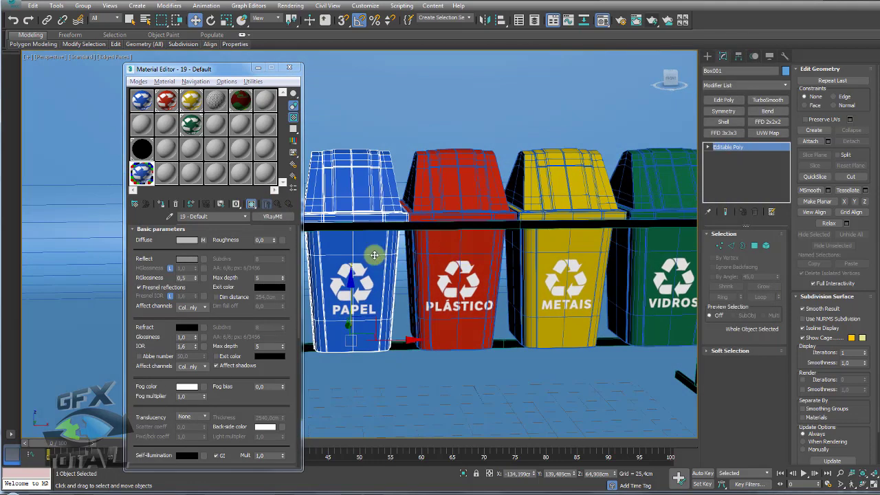
- Copy the PAPEL VRay material into three empty material slots
left_click_drag(141, 173, 216, 173)
left_click(199, 216)
type("asd")
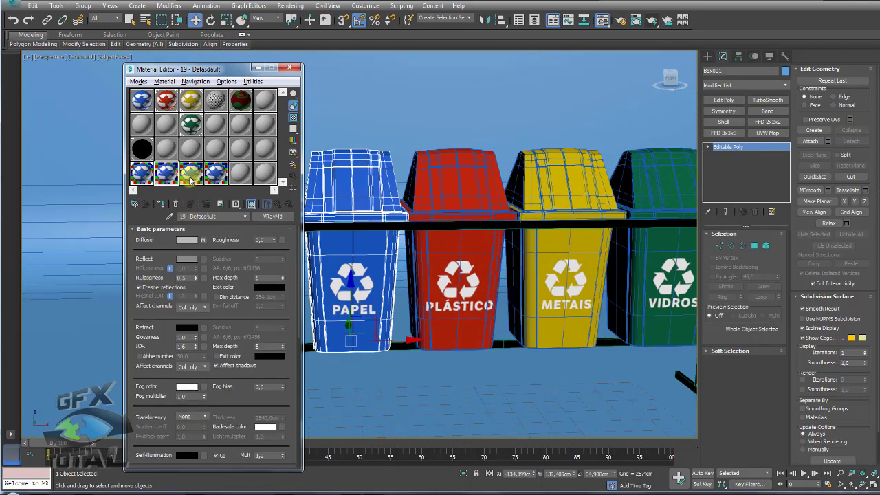
left_click(211, 216)
key("BackSpace")
key("BackSpace")
key("BackSpace")
left_click_drag(216, 173, 191, 173)
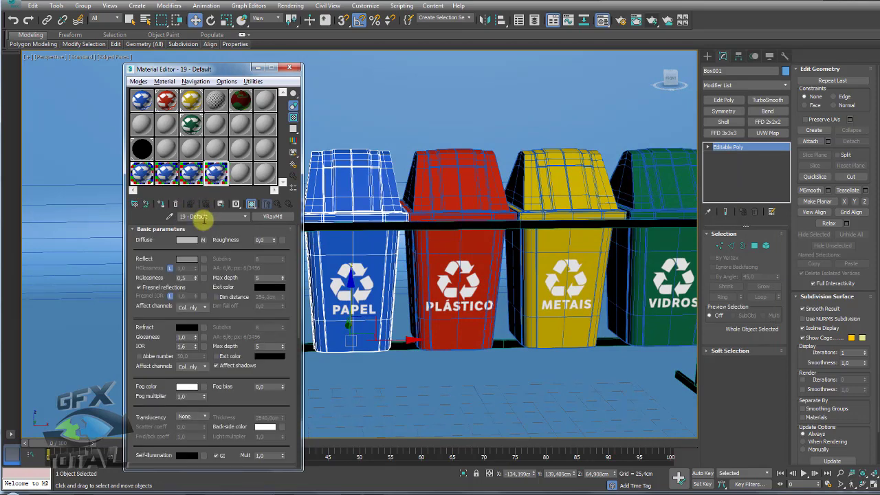
left_click(200, 217)
type("asda")
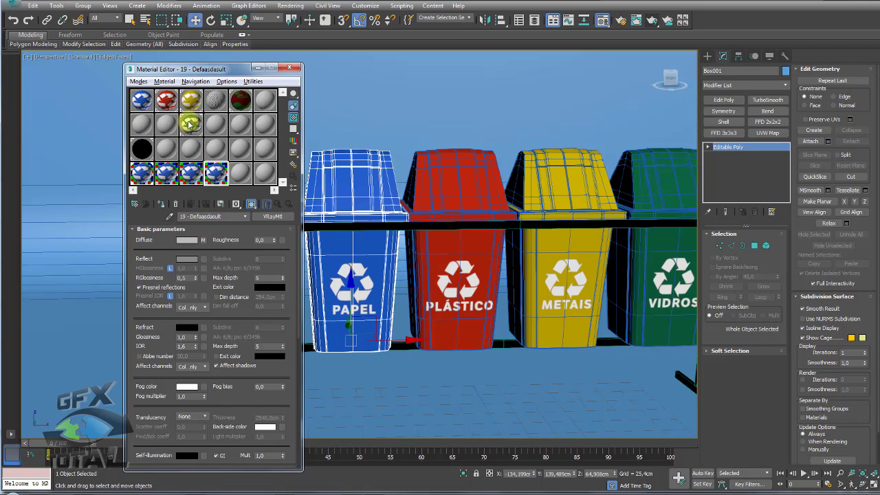
- Paste the red plastic bin's diffuse texture into the first PAPEL copy's diffuse
left_click(165, 100)
left_click(277, 204)
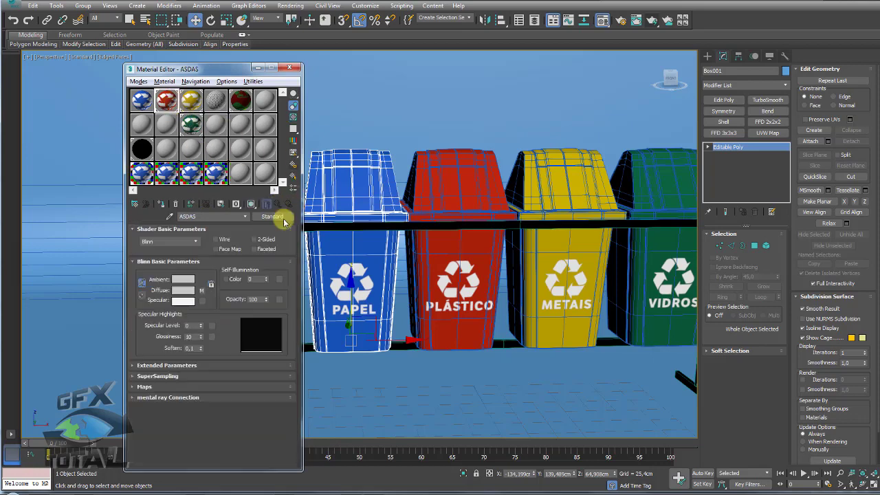
right_click(203, 290)
left_click(230, 307)
left_click(166, 174)
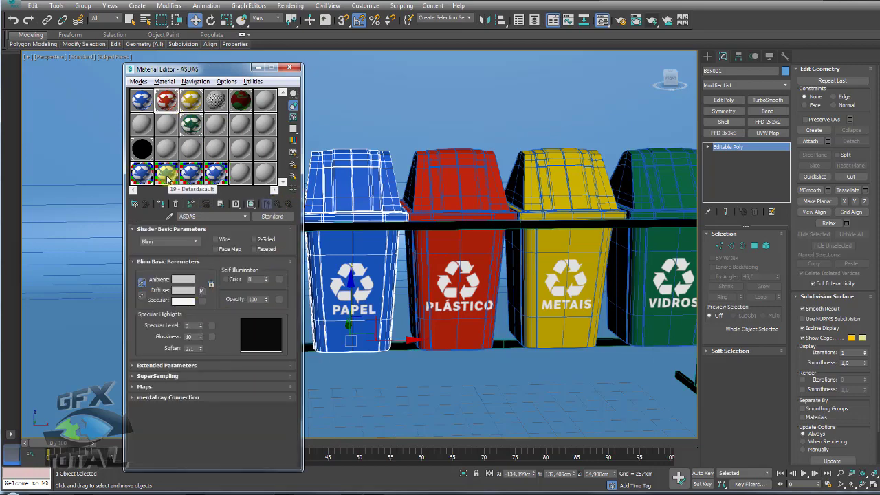
right_click(203, 241)
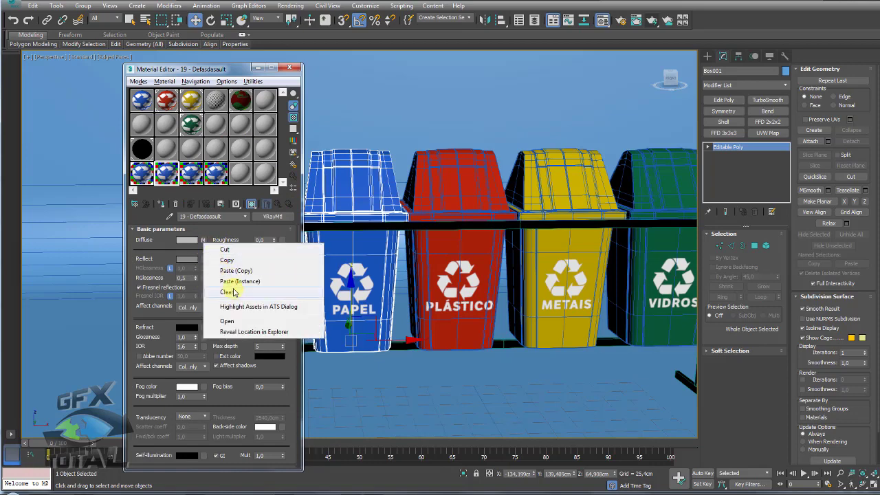
left_click(233, 271)
- Paste the yellow metal bin's metais.jpg texture into the next copy's diffuse
left_click(192, 100)
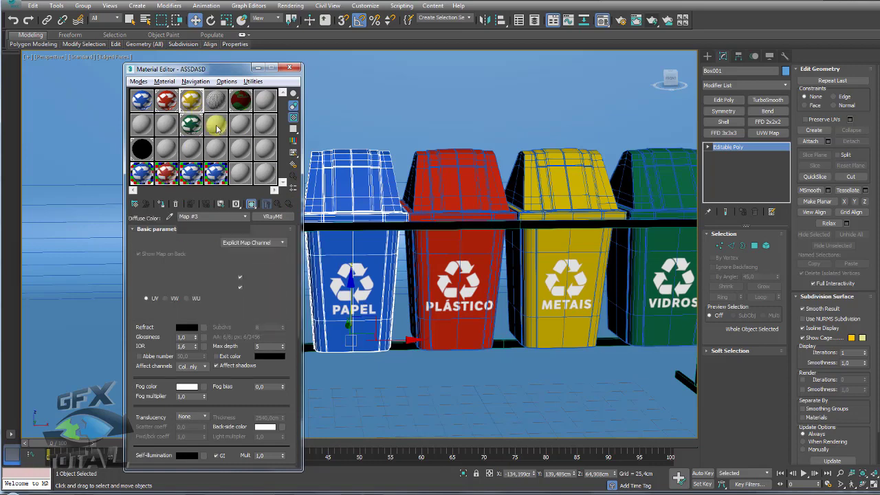
left_click(220, 236)
right_click(277, 218)
left_click(303, 236)
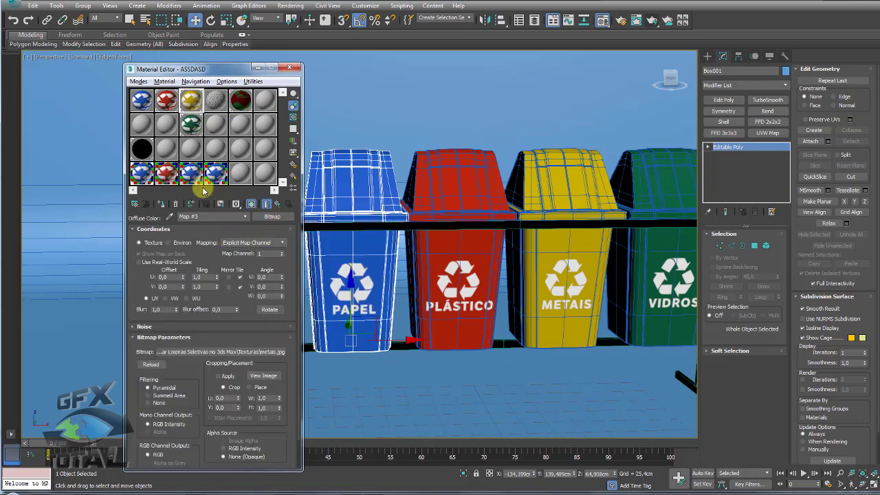
left_click(184, 171)
right_click(204, 242)
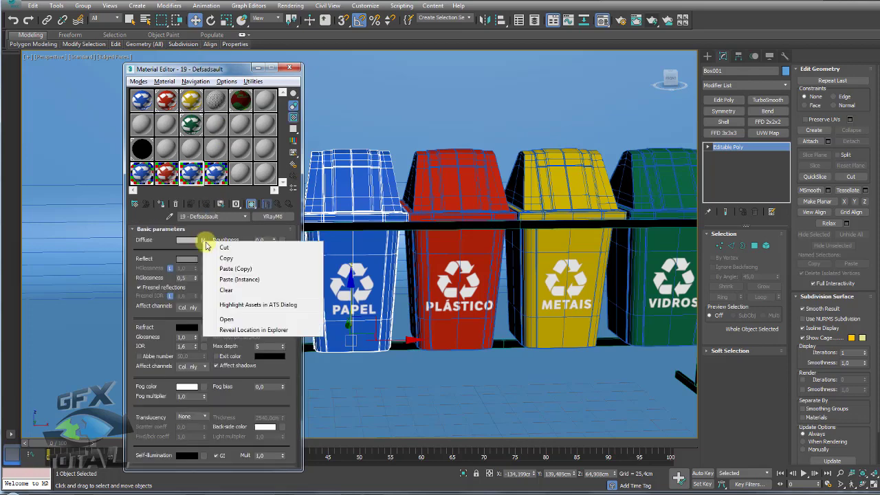
left_click(237, 268)
- Paste the green glass bin's vidro.jpg texture into the last copy's diffuse
left_click(211, 123)
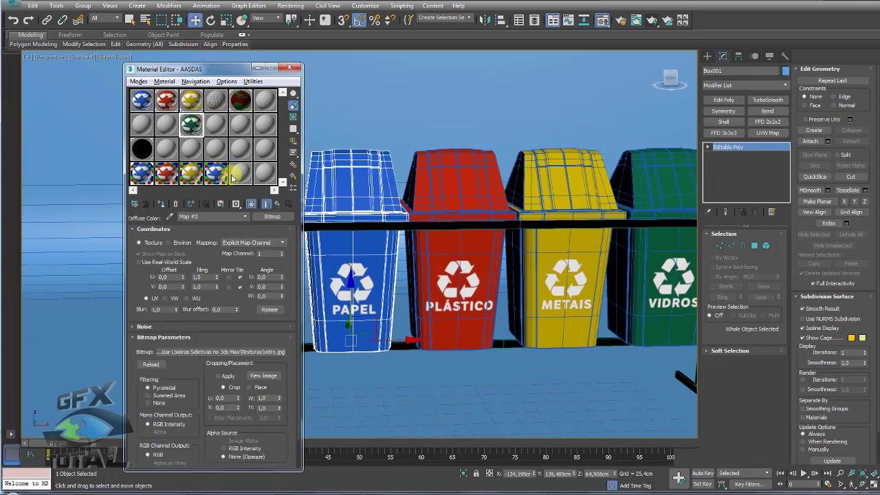
right_click(276, 219)
left_click(249, 212)
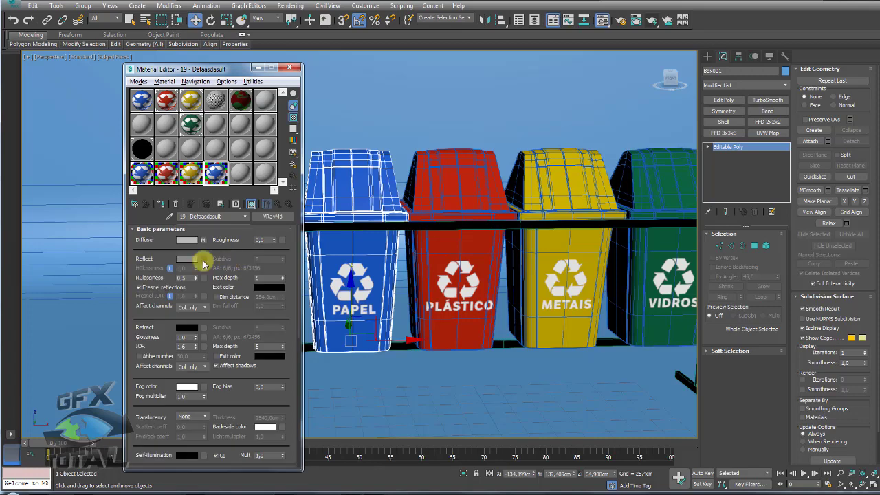
right_click(203, 244)
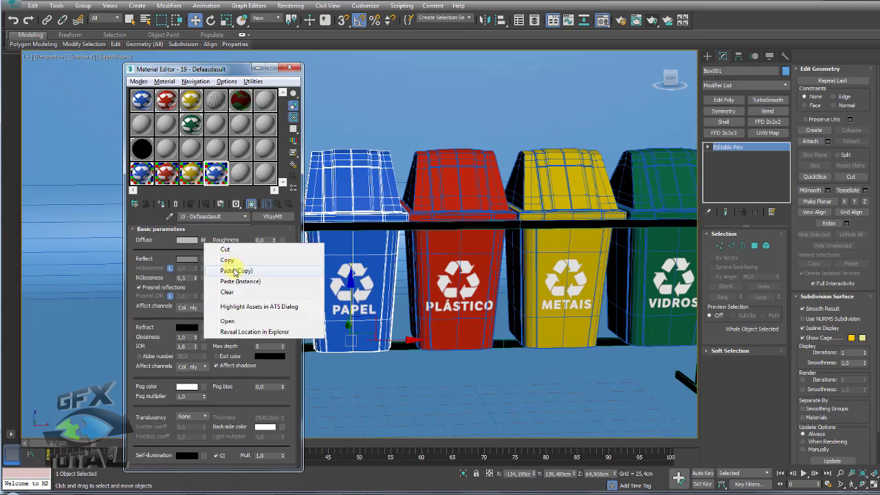
left_click(235, 271)
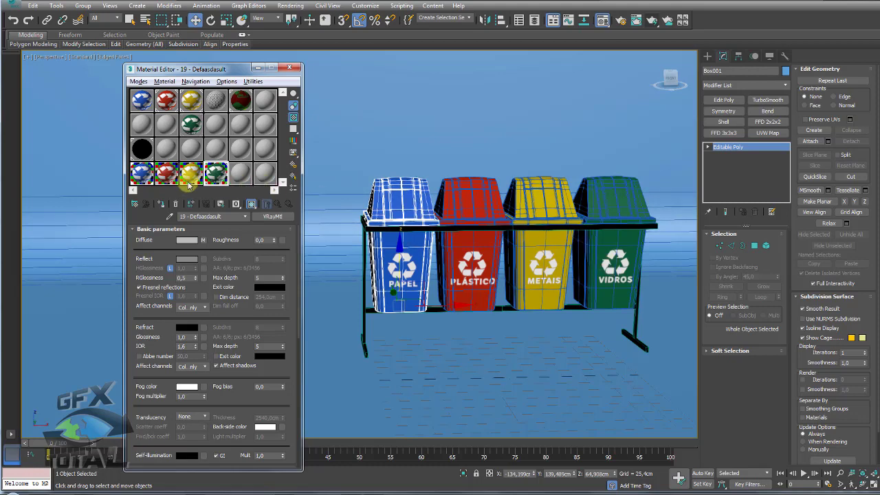
- Drag one of the new bin materials onto a bin in the viewport
left_click_drag(226, 197, 434, 223)
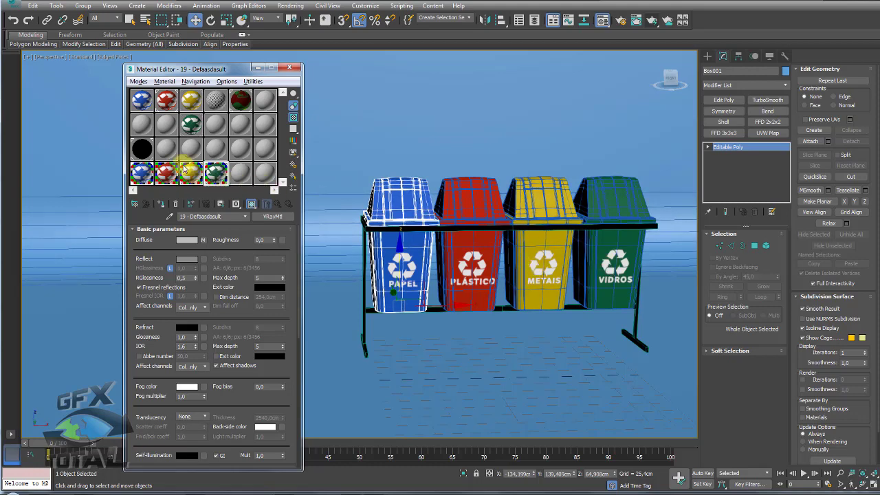
scroll(492, 255, "down", 5)
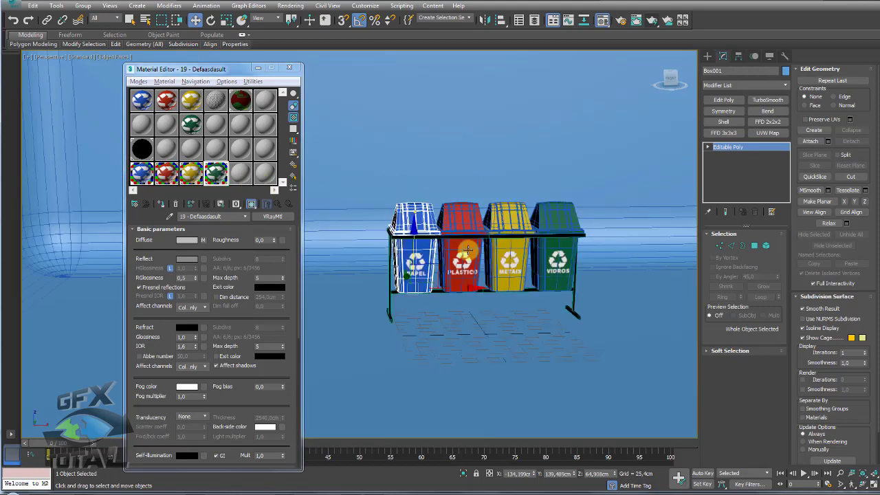
scroll(527, 266, "down", 5)
scroll(528, 267, "up", 5)
scroll(481, 268, "up", 2)
scroll(427, 270, "up", 3)
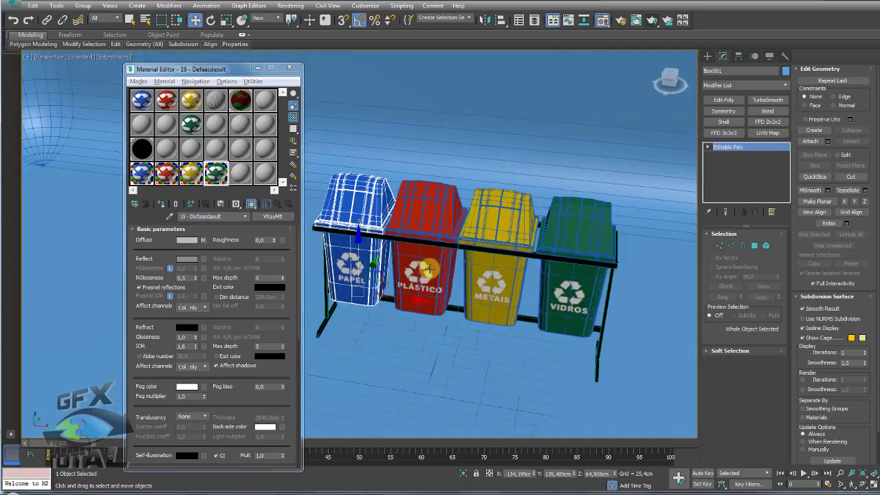
scroll(380, 217, "up", 2)
- Add TurboSmooth to the blue PAPEL bin with 2 iterations and isoline display on
left_click(768, 101)
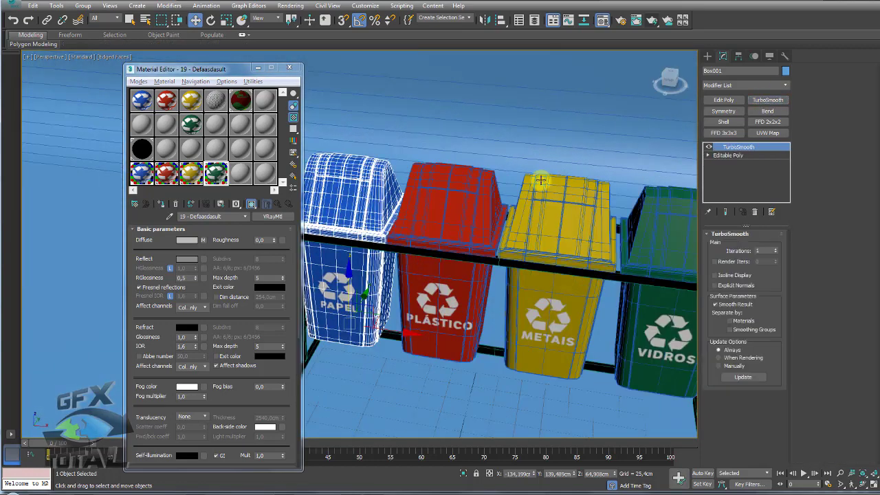
left_click(470, 195)
left_click(366, 201)
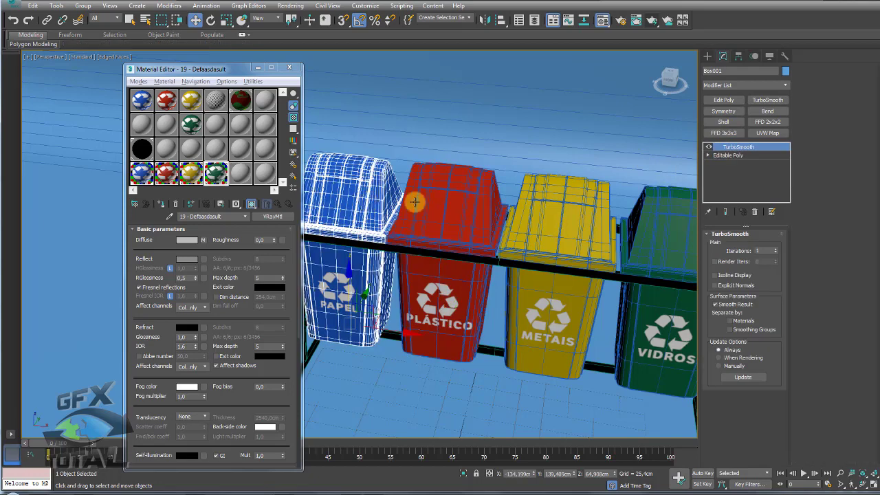
left_click(775, 249)
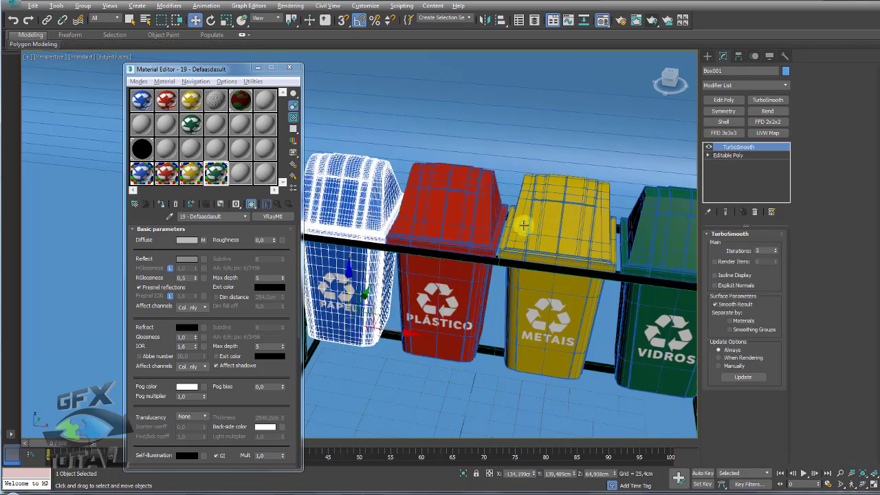
middle_click_drag(525, 224, 564, 234, "alt")
left_click(715, 275)
middle_click_drag(496, 245, 524, 247)
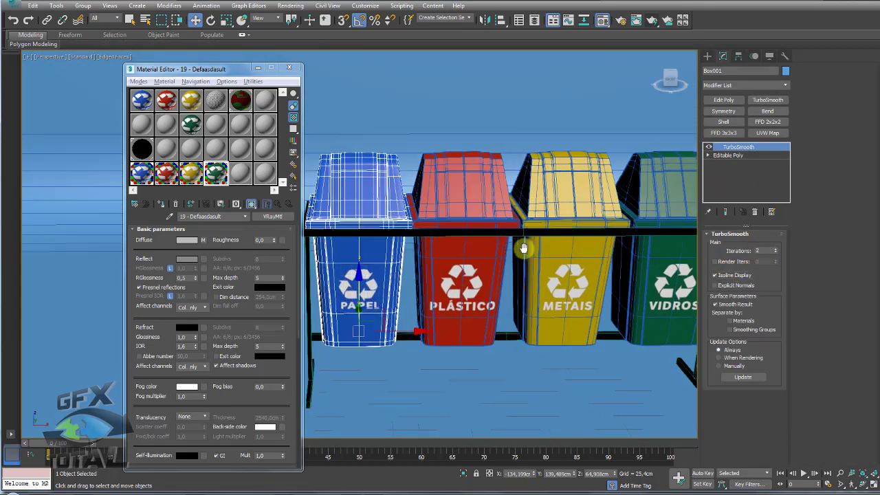
- Copy the blue bin's TurboSmooth and paste it onto the red, yellow and green bins
right_click(730, 149)
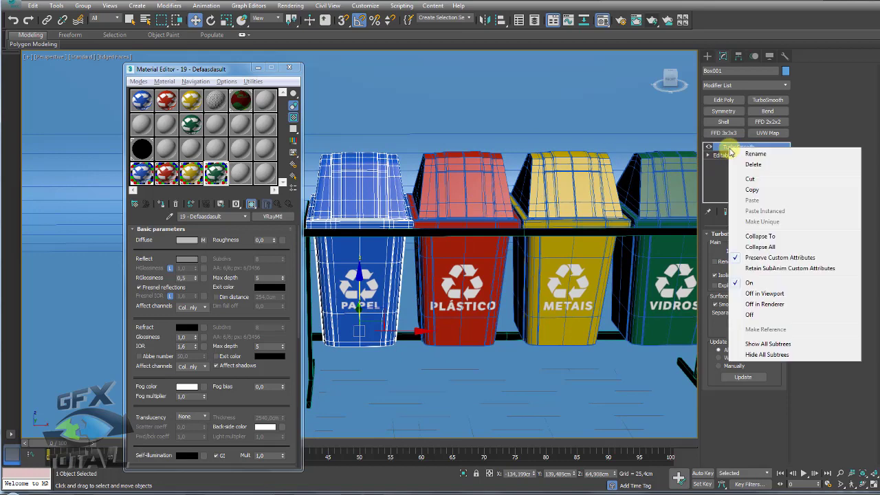
left_click(752, 190)
left_click(501, 195)
right_click(725, 148)
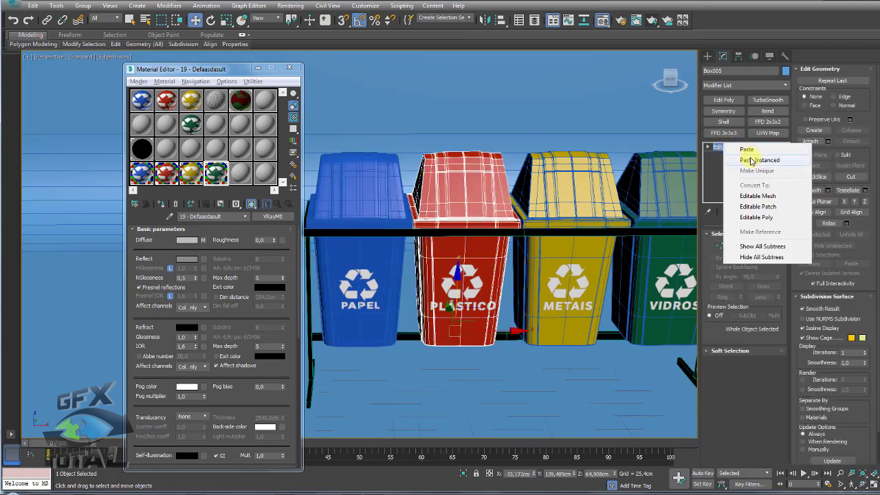
left_click(749, 151)
left_click(569, 206)
right_click(731, 146)
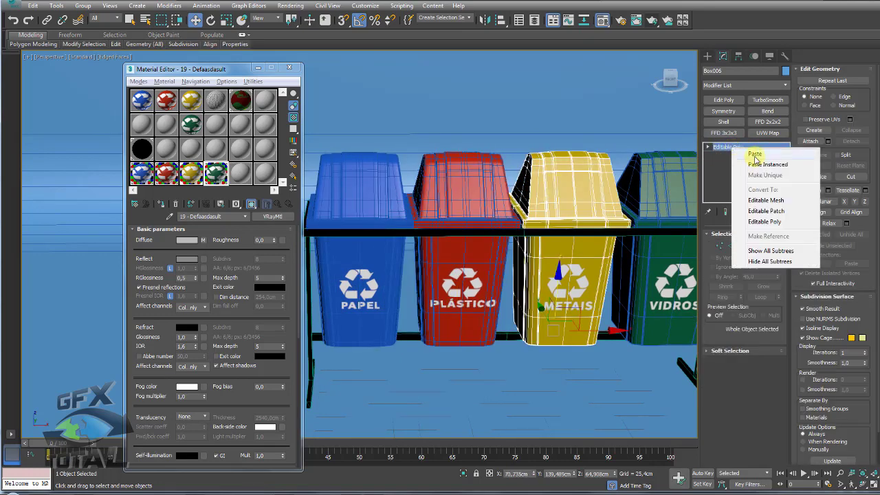
left_click(750, 151)
left_click(654, 186)
right_click(731, 147)
left_click(748, 151)
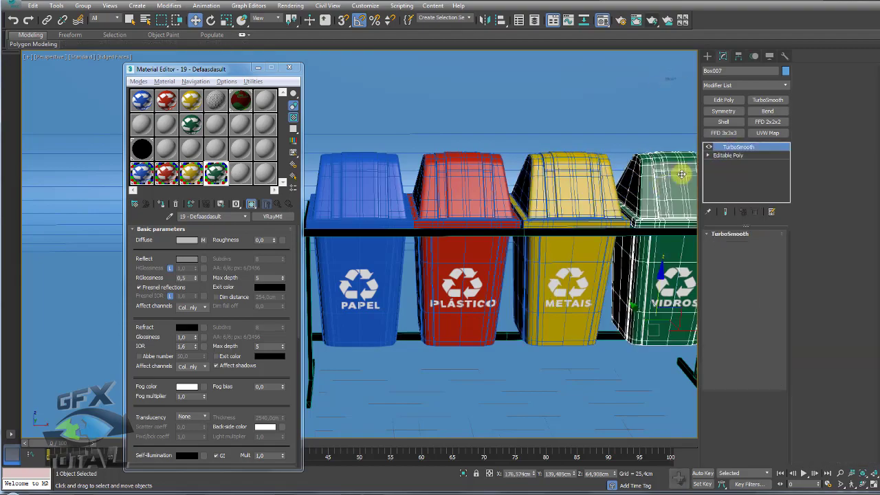
- Orbit around the rack to inspect the smoothed bins from below and the front
middle_click_drag(635, 184, 653, 118, "alt")
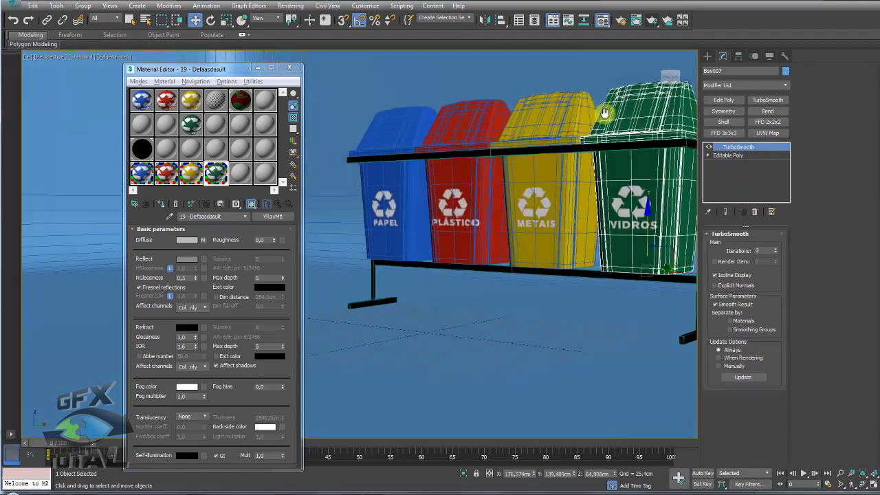
scroll(653, 118, "up", 3)
scroll(654, 118, "down", 3)
middle_click_drag(653, 118, 400, 245, "alt")
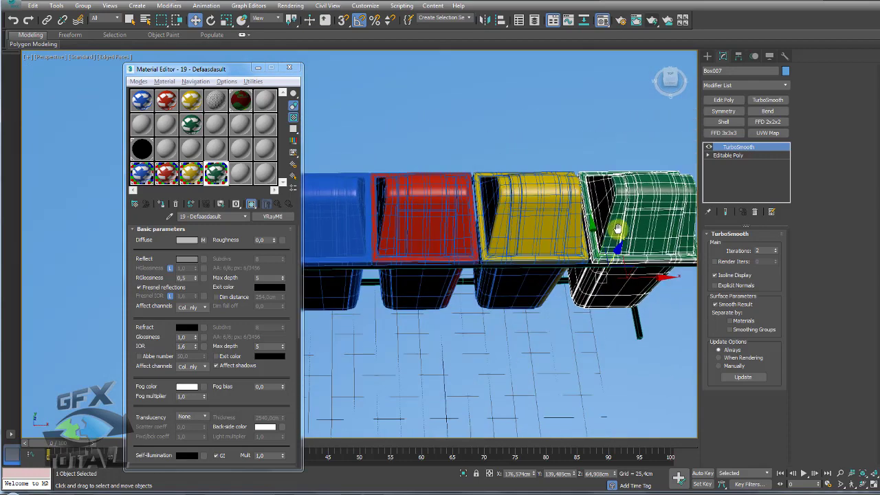
scroll(400, 244, "down", 3)
scroll(441, 251, "up", 3)
scroll(416, 263, "up", 2)
scroll(377, 279, "down", 3)
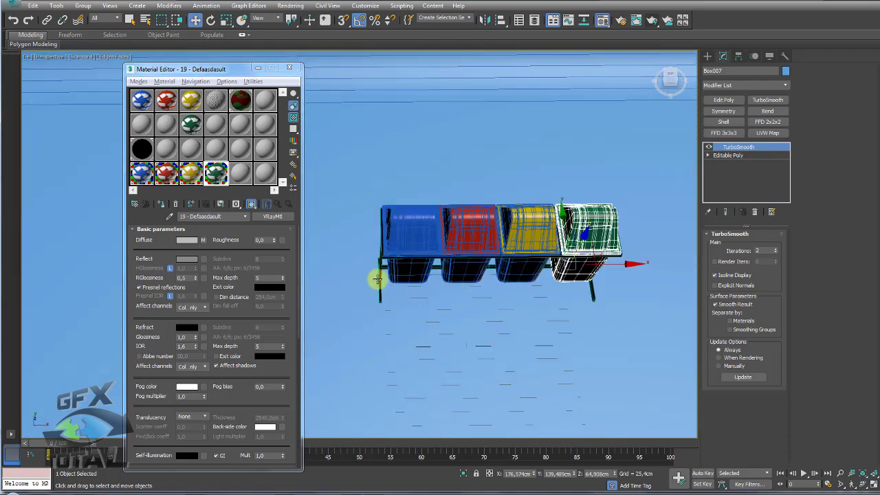
mouse_move(378, 279)
middle_mouse_down("alt")
mouse_move(352, 272)
mouse_move(298, 162)
middle_mouse_up("alt")
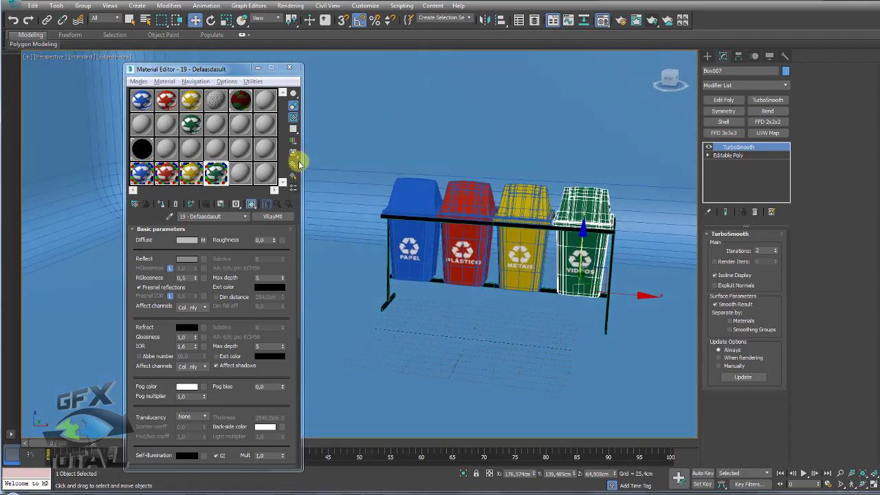
mouse_move(386, 173)
middle_mouse_down("alt")
mouse_move(385, 165)
mouse_move(397, 167)
middle_mouse_up("alt")
- Give the backdrop plane a new VRayMtl with a 190 grey diffuse
left_click(397, 167)
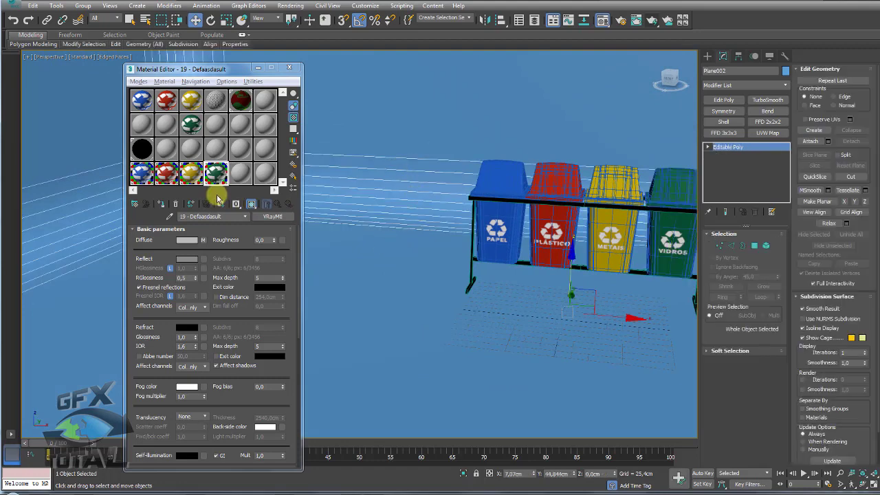
left_click_drag(238, 178, 383, 164)
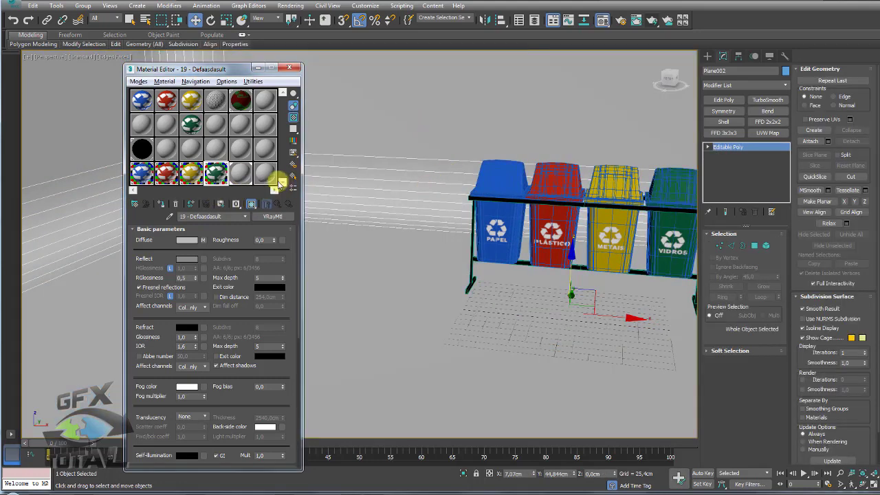
left_click(241, 174)
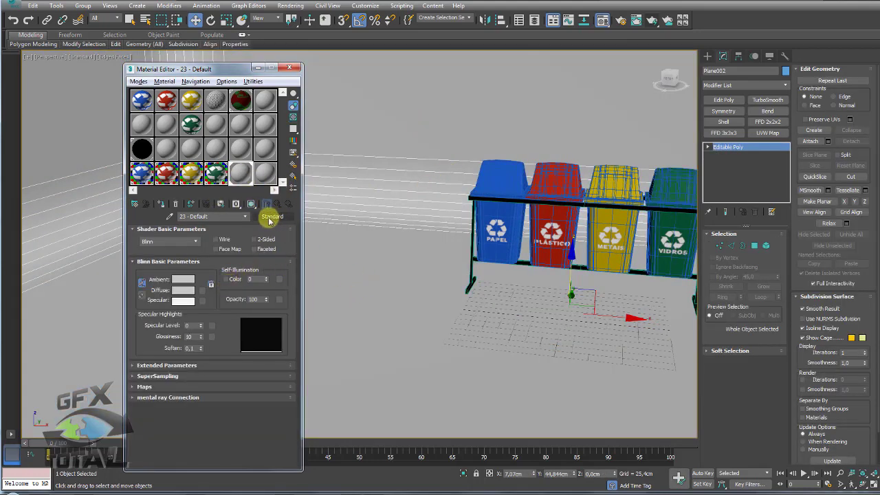
left_click(272, 217)
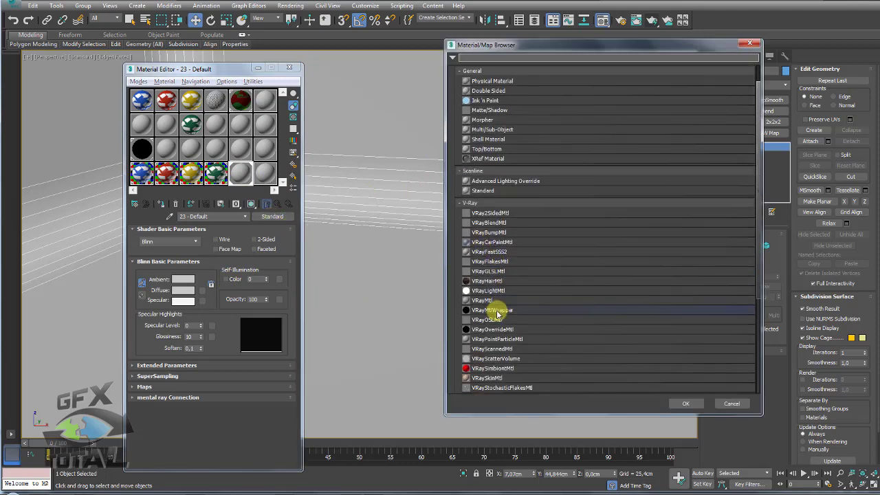
double_click(482, 300)
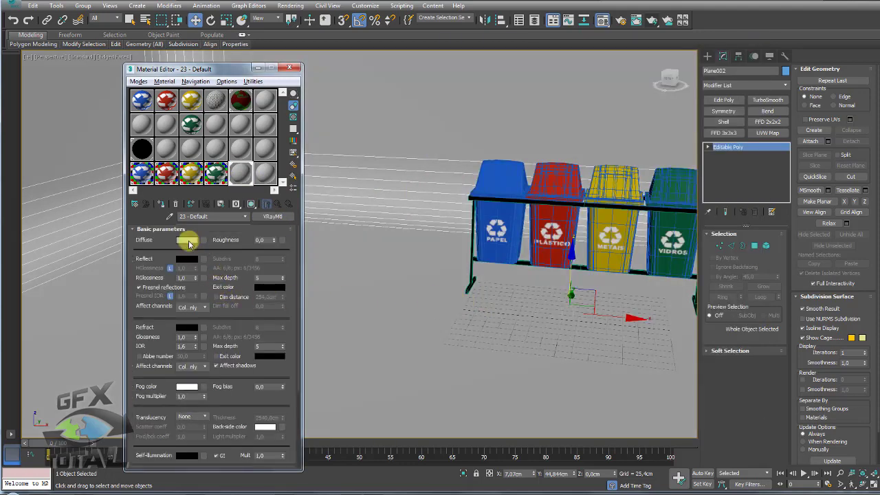
left_click(186, 239)
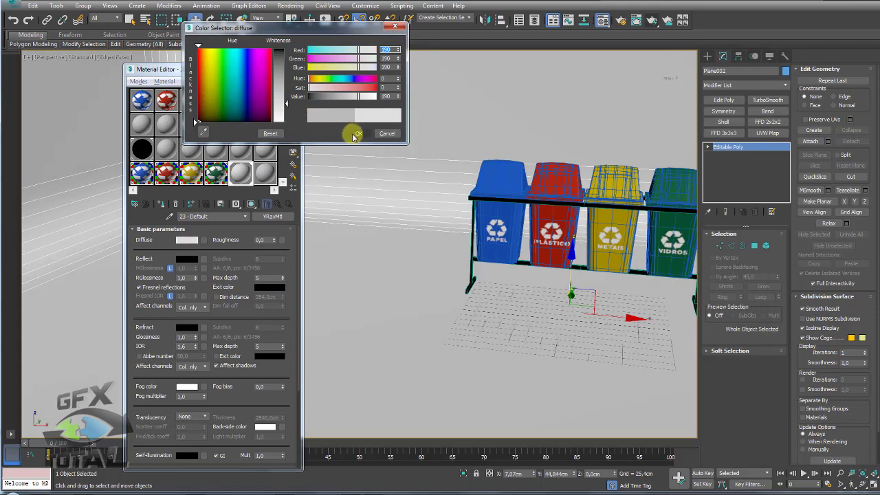
left_click(358, 132)
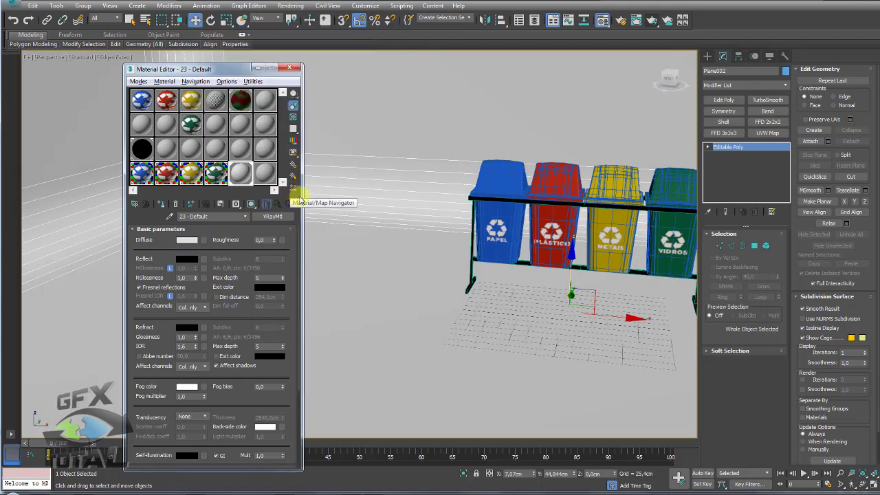
- Select the rack's black bar and turn the next material slot into a VRayMtl
middle_click_drag(428, 227, 376, 208)
scroll(376, 208, "up", 5)
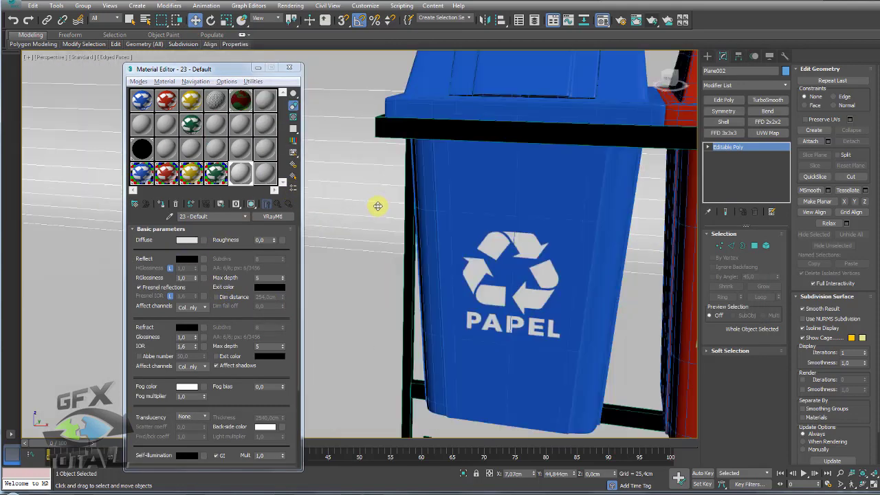
left_click(384, 126)
left_click(268, 177)
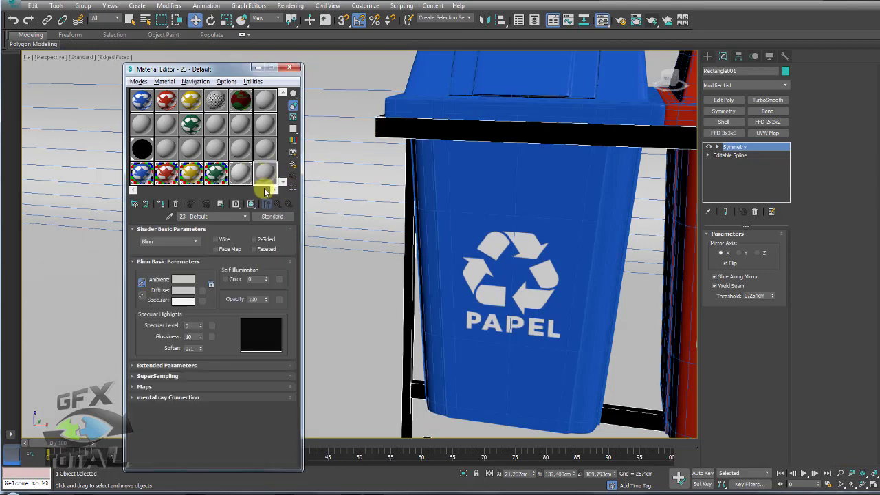
left_click(273, 216)
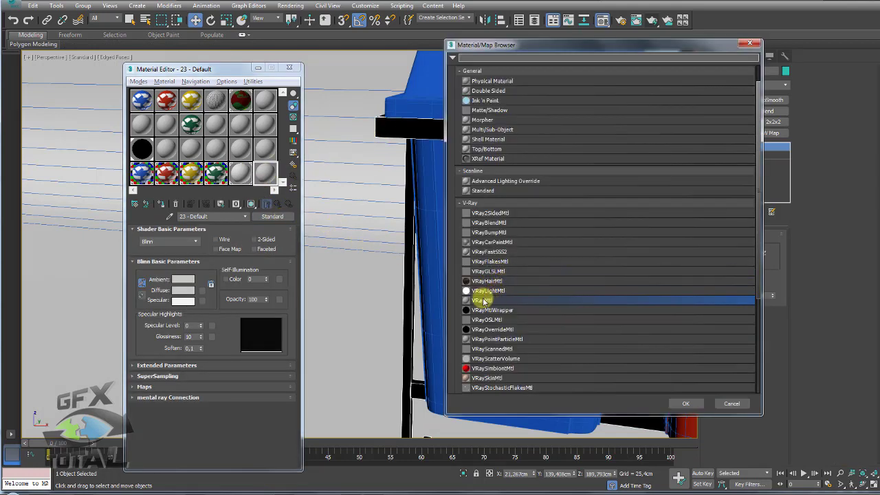
double_click(482, 300)
- Set the rack material's diffuse to black and its reflection colour to white
left_click(193, 240)
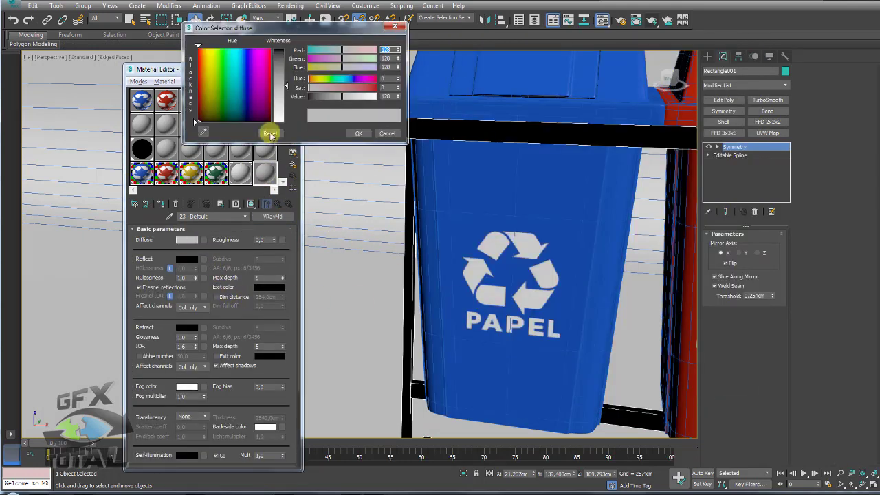
mouse_move(285, 83)
left_mouse_down()
mouse_move(285, 49)
mouse_move(304, 69)
left_mouse_up()
left_click(358, 133)
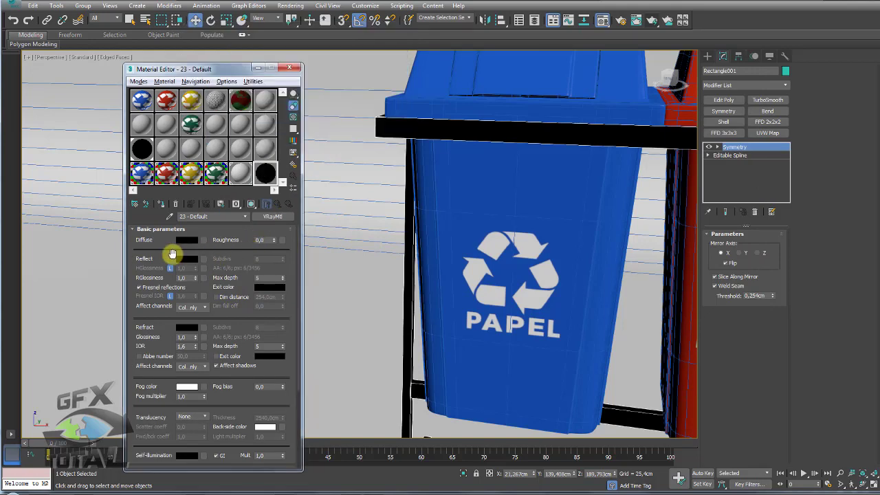
left_click_drag(171, 255, 167, 262)
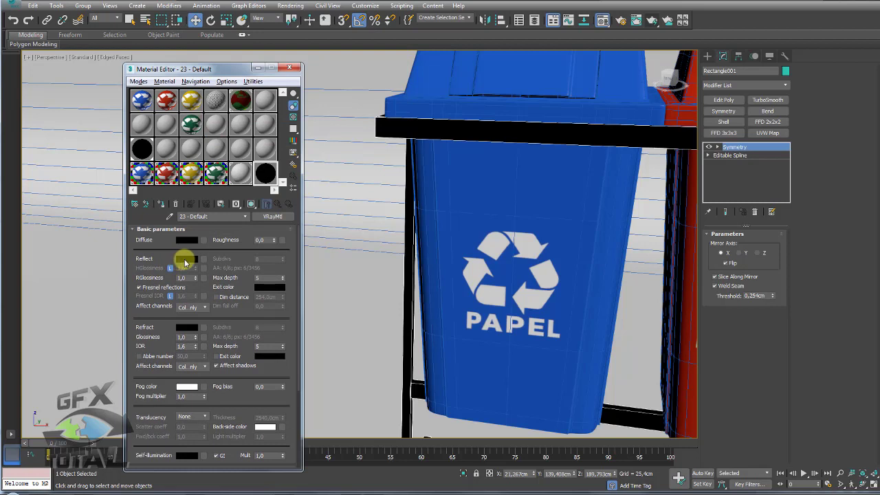
left_click(186, 259)
mouse_move(286, 85)
left_mouse_down()
mouse_move(286, 50)
mouse_move(286, 116)
left_mouse_up()
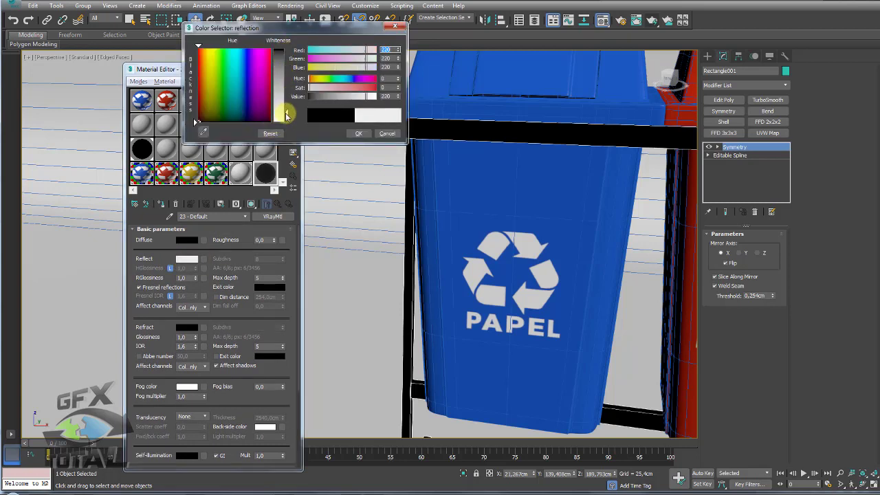
left_click(358, 133)
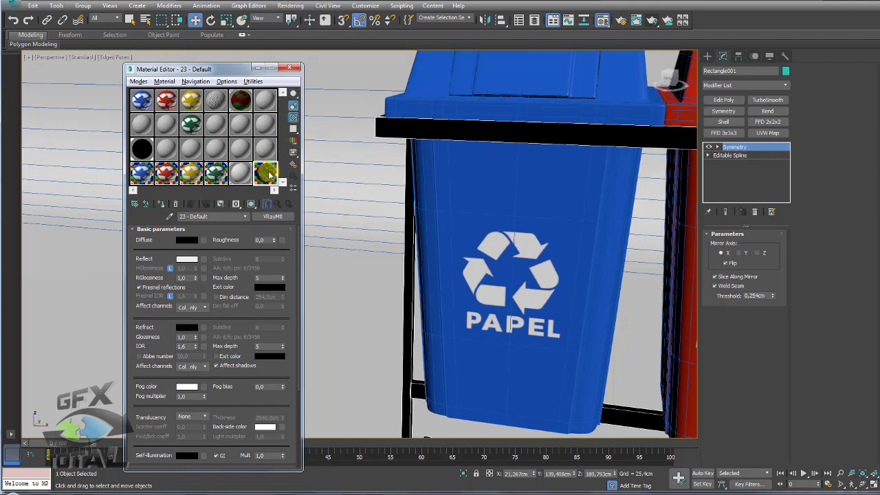
- Unlock Fresnel IOR, dim the reflection to 91 grey, and set glossiness to 0,5
double_click(268, 174)
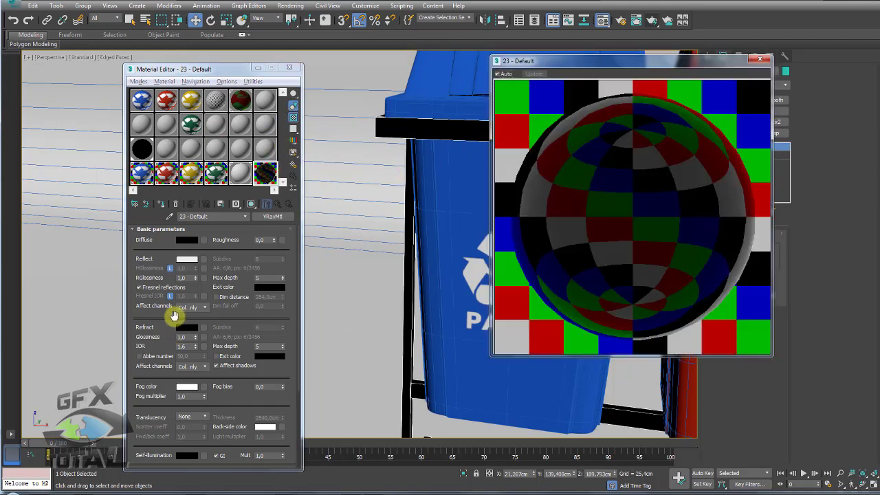
left_click(171, 297)
type("25")
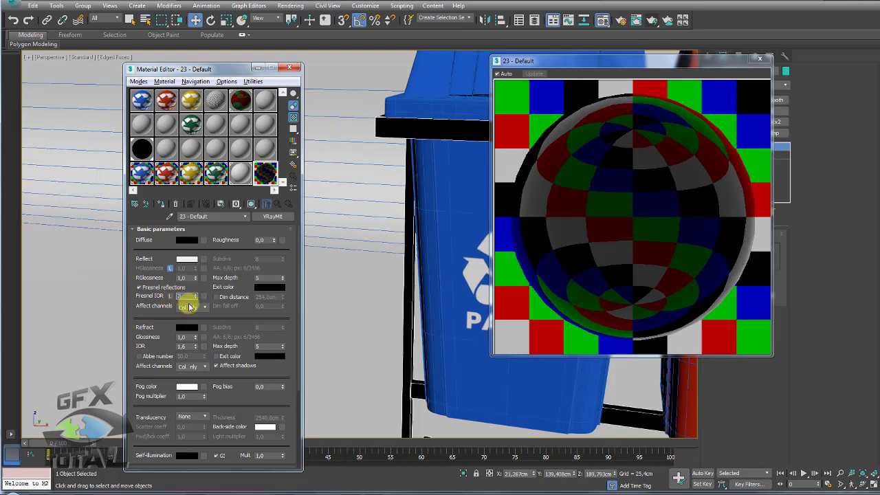
left_click(187, 259)
left_click_drag(365, 99, 333, 97)
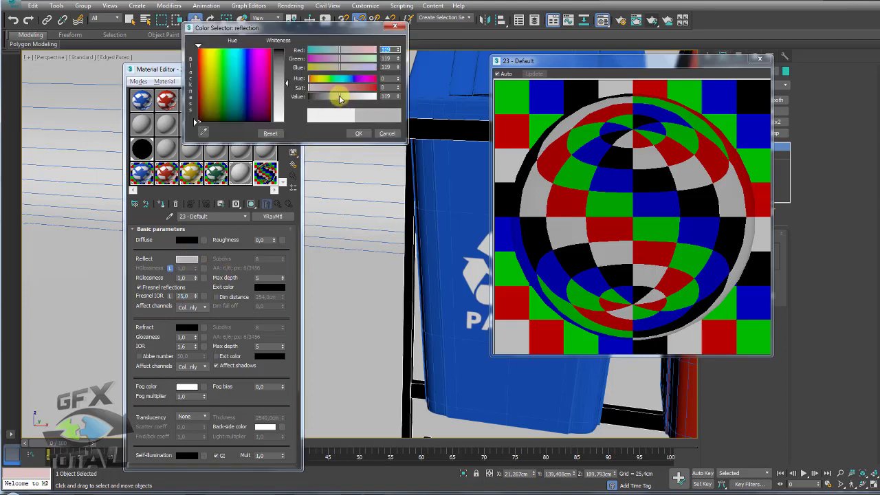
left_click(359, 134)
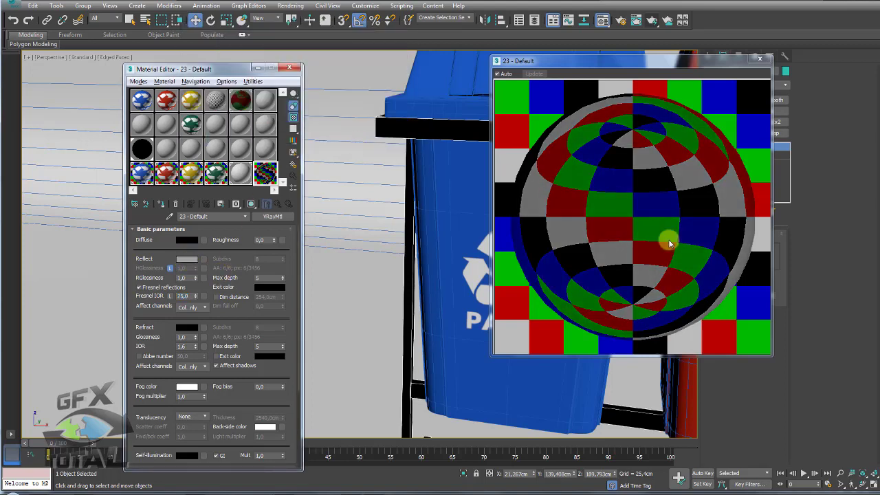
scroll(192, 283, "down", 1)
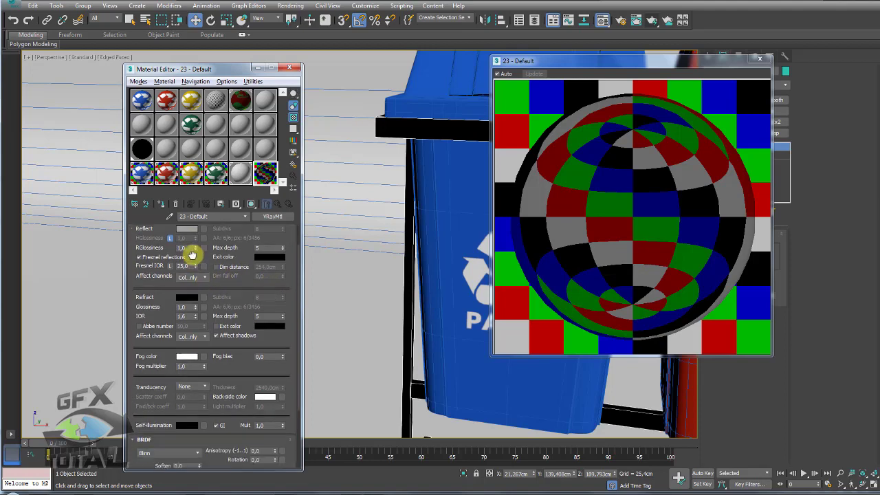
double_click(186, 268)
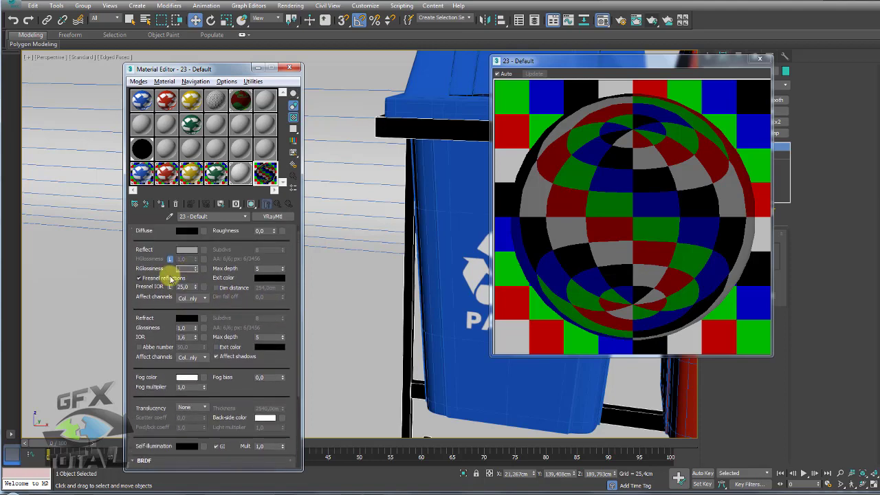
type("0,5")
key("Return")
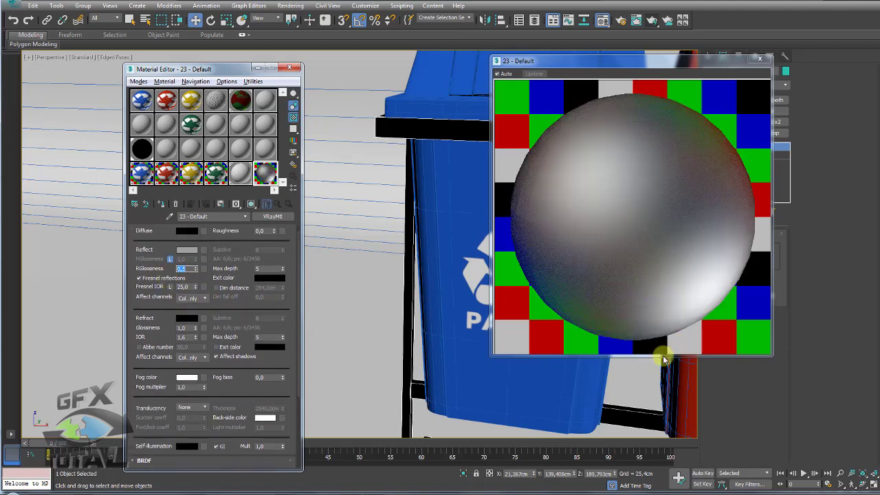
- Darken the reflection to 27 grey, then close the preview and Material Editor
left_click(761, 60)
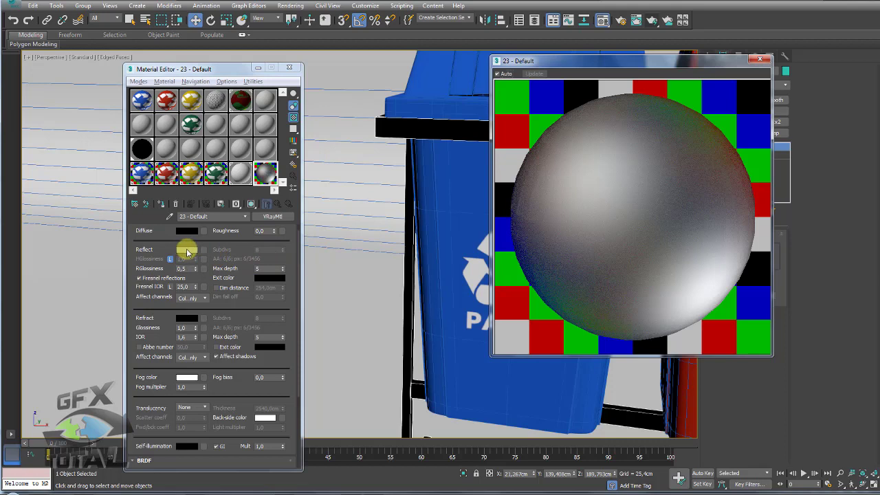
left_click(186, 253)
mouse_move(286, 77)
left_mouse_down()
mouse_move(287, 89)
mouse_move(289, 59)
left_mouse_up()
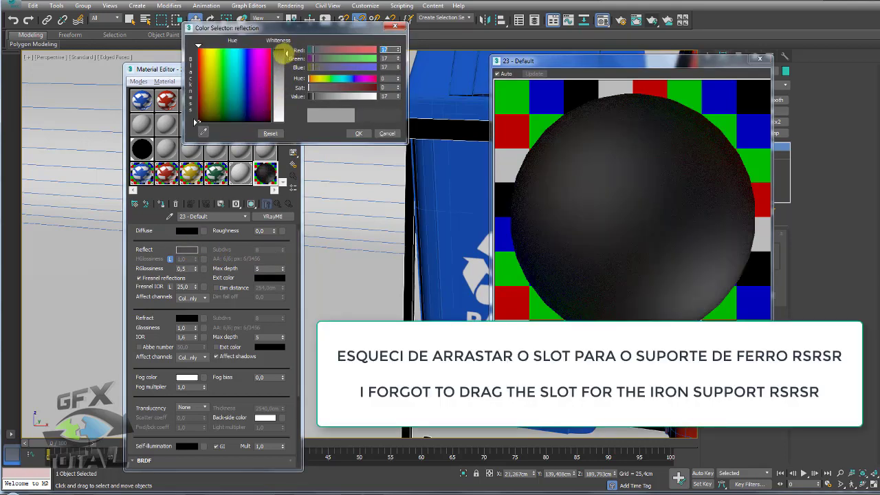
left_click(358, 133)
left_click(760, 59)
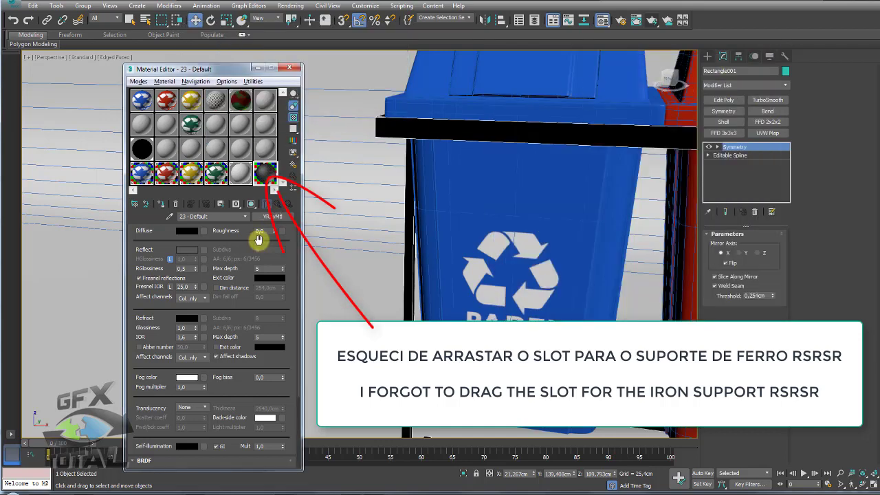
left_click(289, 68)
- Draw a VRayLight plane light over the four bins
scroll(452, 154, "down", 5)
middle_click_drag(574, 257, 441, 236)
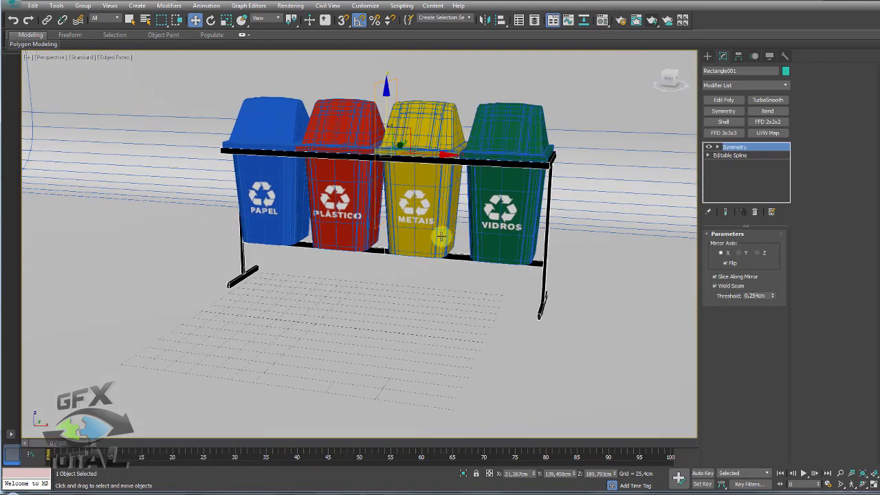
scroll(469, 250, "down", 5)
left_click(708, 56)
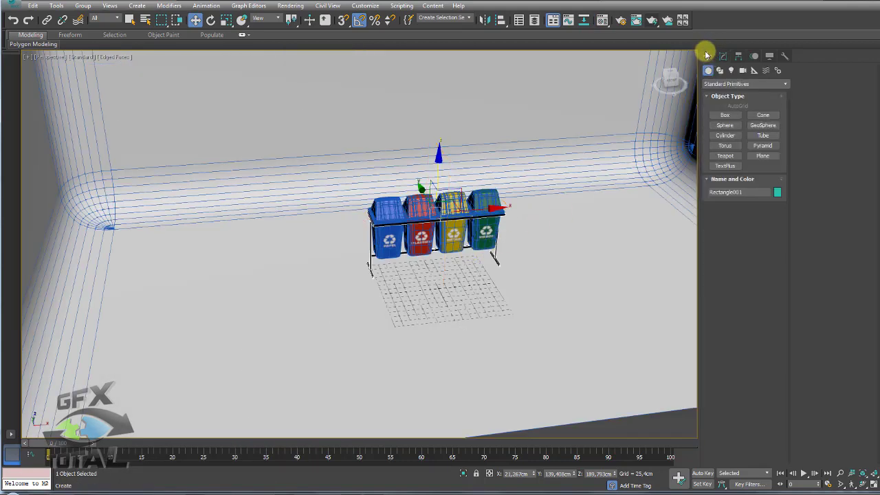
left_click(731, 70)
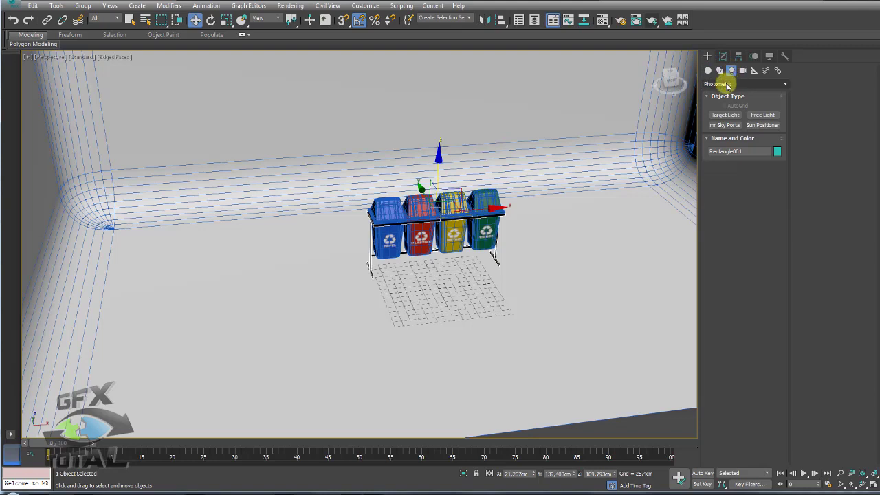
left_click(725, 84)
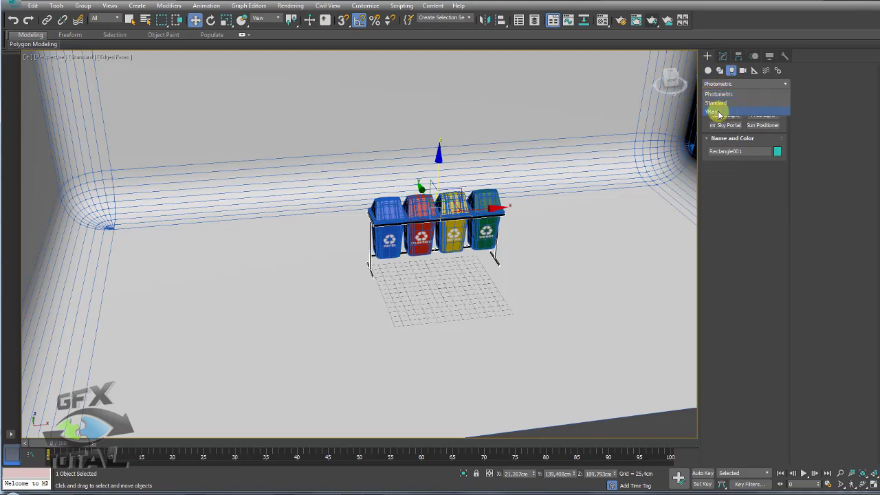
left_click(715, 112)
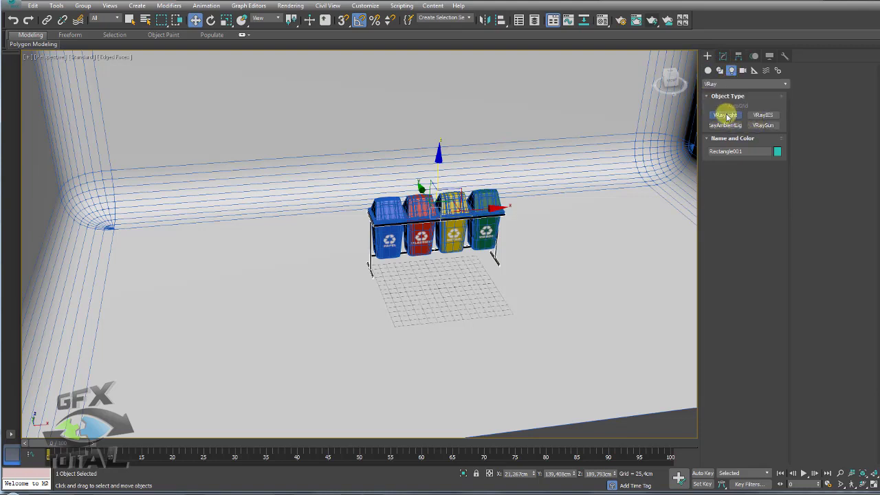
left_click(724, 115)
scroll(413, 203, "down", 10)
left_click_drag(368, 198, 466, 244)
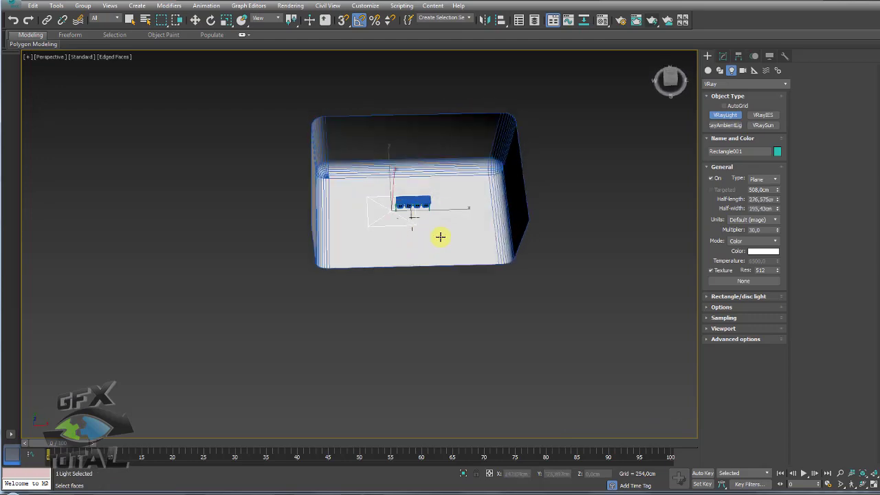
- Raise the light toward the ceiling above the bins and set its multiplier to 5,0
key("w")
middle_click_drag(434, 249, 428, 188, "alt")
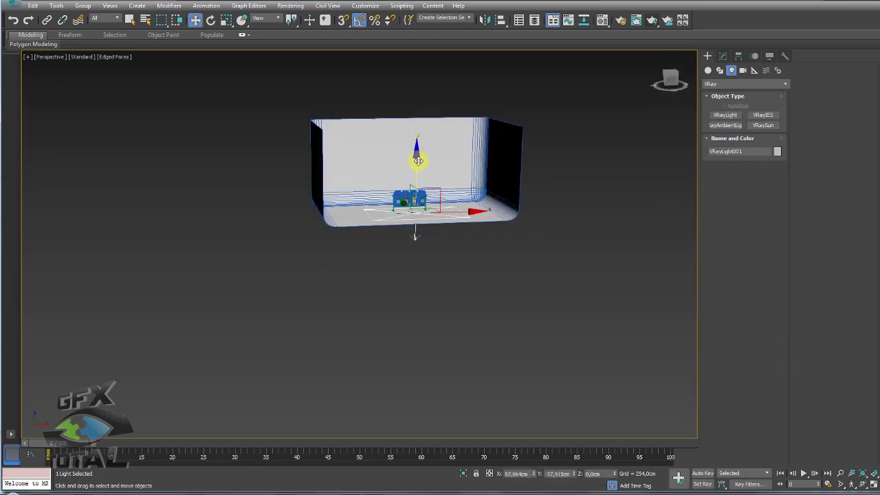
left_click_drag(418, 161, 418, 92)
scroll(564, 133, "up", 3)
mouse_move(564, 133)
middle_mouse_down("alt")
mouse_move(559, 183)
mouse_move(331, 147)
middle_mouse_up("alt")
left_click_drag(341, 138, 361, 142)
left_click(723, 55)
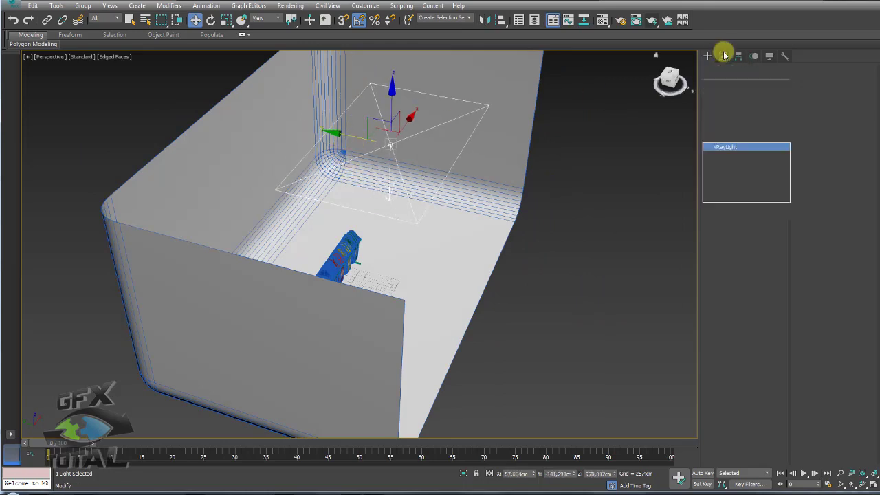
left_click_drag(768, 296, 737, 296)
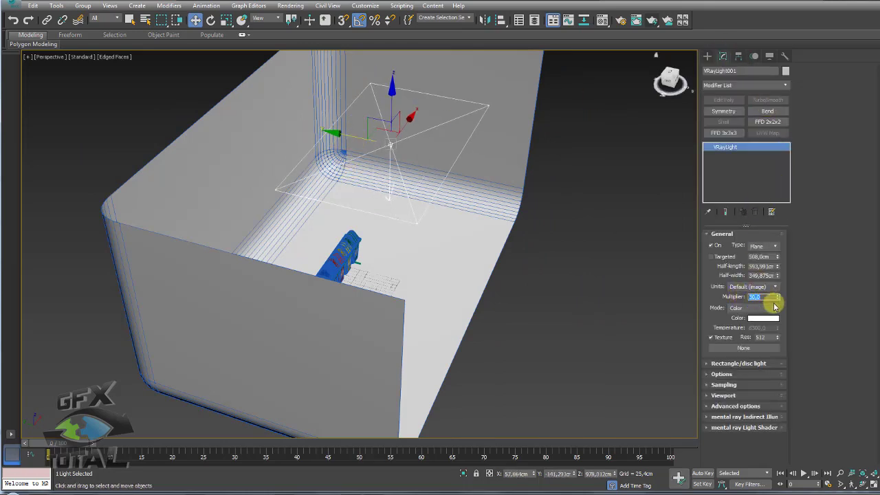
key("Return")
- Copy the light, then tilt, shrink and position the copy on the right wall
mouse_move(505, 220)
middle_mouse_down("alt")
mouse_move(414, 194)
mouse_move(422, 195)
middle_mouse_up("alt")
mouse_move(409, 114)
left_mouse_down("shift")
mouse_move(497, 184)
mouse_move(530, 181)
mouse_move(563, 209)
mouse_move(585, 271)
left_mouse_up("shift")
left_click(449, 285)
key("e")
key("w")
key("e")
key("r")
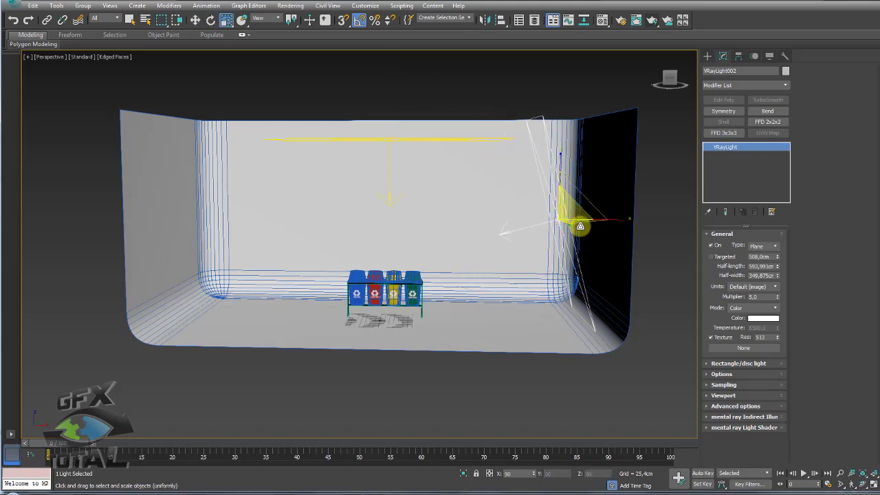
key("w")
left_click_drag(583, 196, 581, 211)
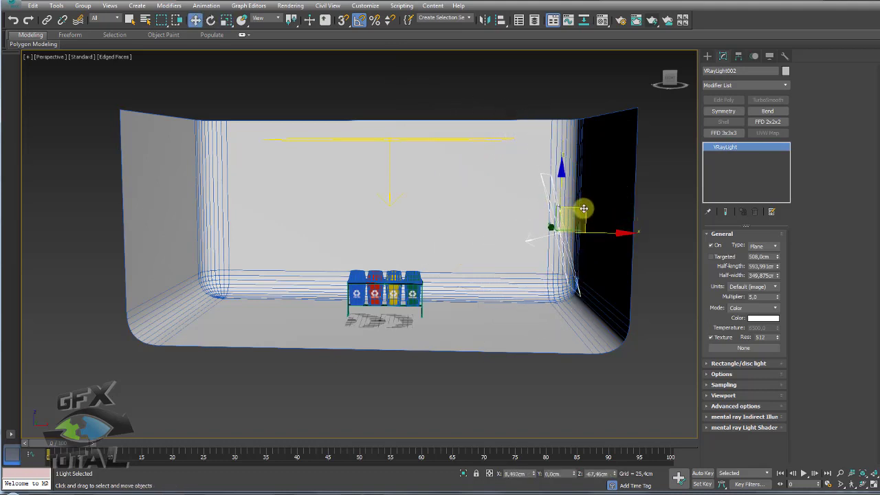
- Tint the right wall light VRayLight002 pale yellow
left_click(763, 318)
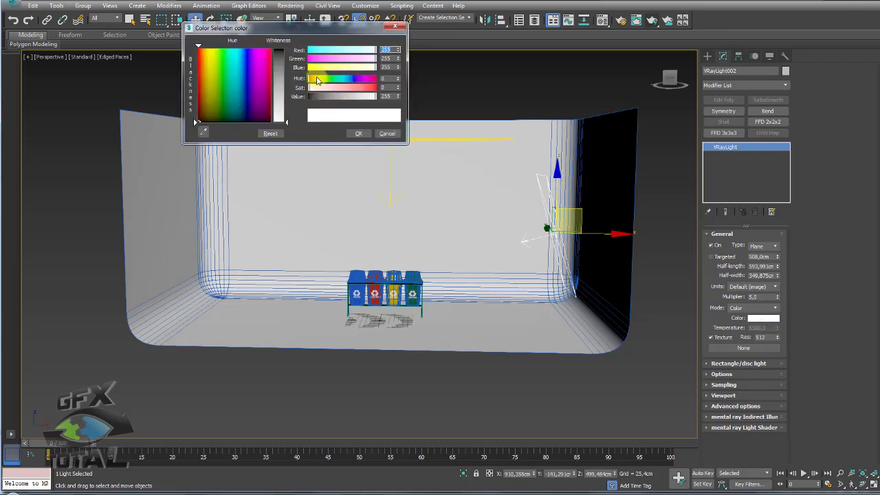
left_click_drag(309, 87, 338, 87)
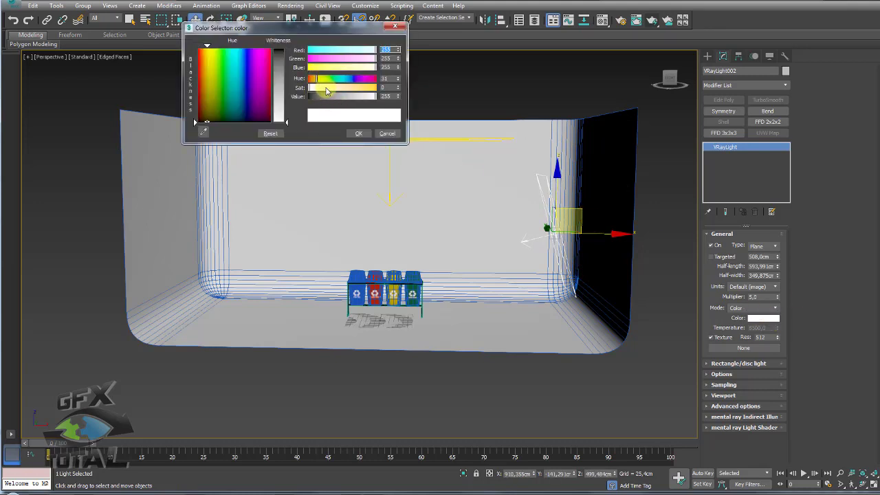
left_click(358, 133)
- Copy the side light to the left wall, rotate it toward the bins, and color it pale cyan
left_click_drag(584, 213, 243, 224, "shift")
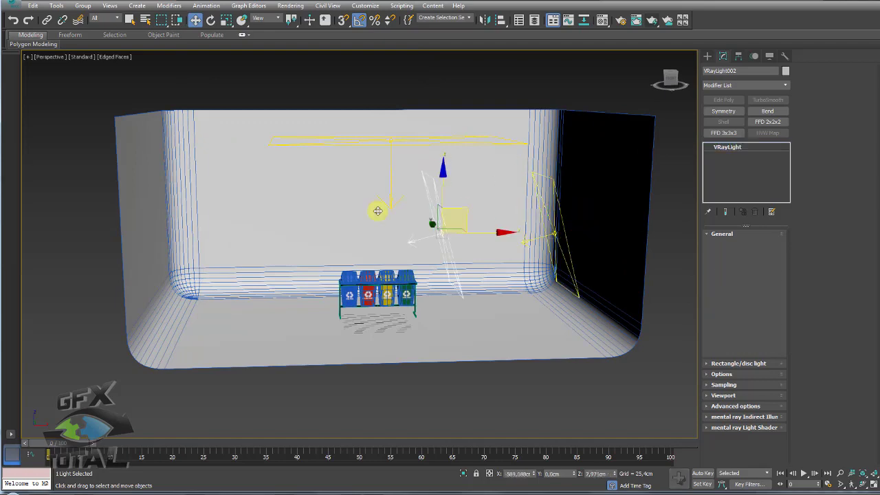
left_click(442, 286)
key("e")
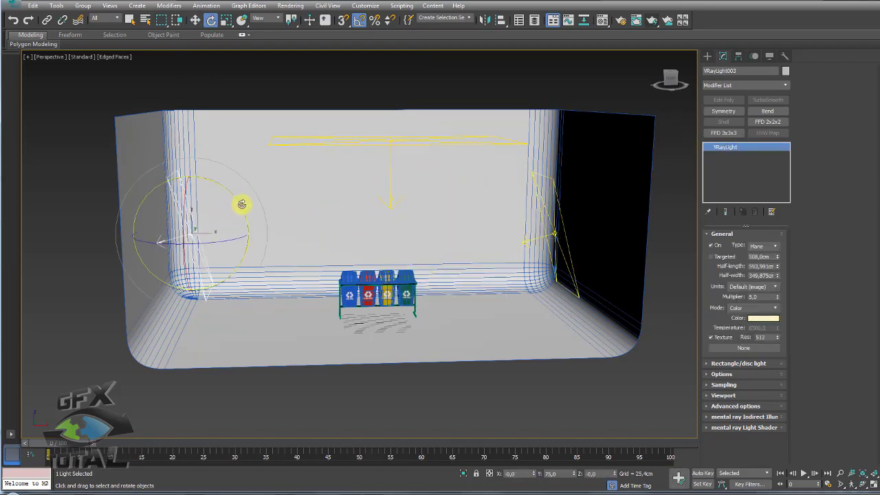
left_click(232, 205)
left_click_drag(227, 196, 181, 152)
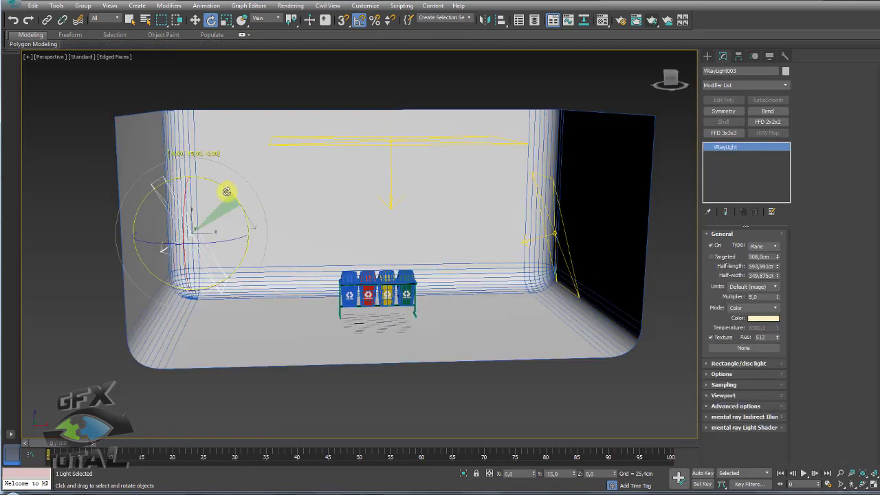
left_click(756, 318)
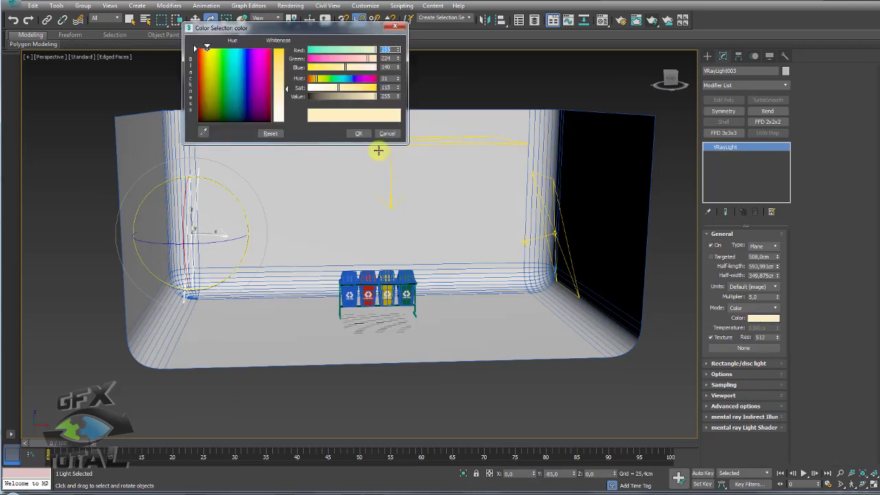
left_click(341, 80)
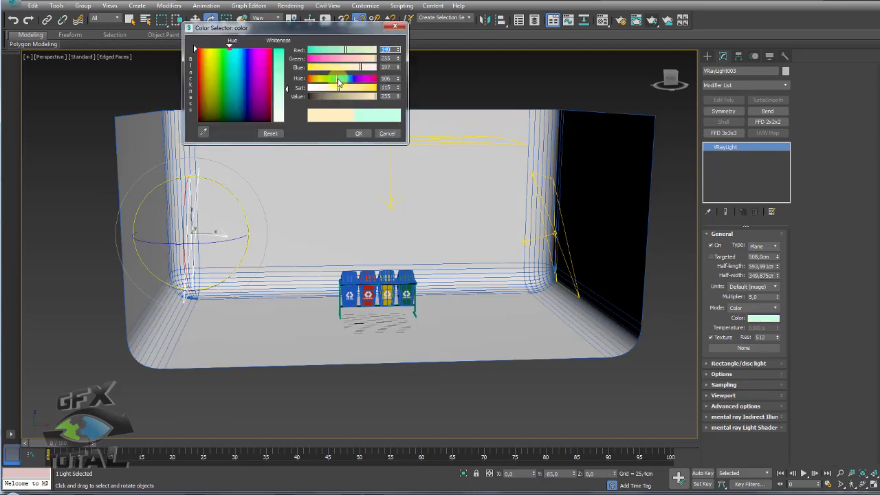
left_click(357, 134)
- Centre the room in the view, turn on safe frames, and orbit to a frontal view
scroll(418, 252, "up", 3)
scroll(415, 227, "up", 2)
scroll(432, 258, "up", 1)
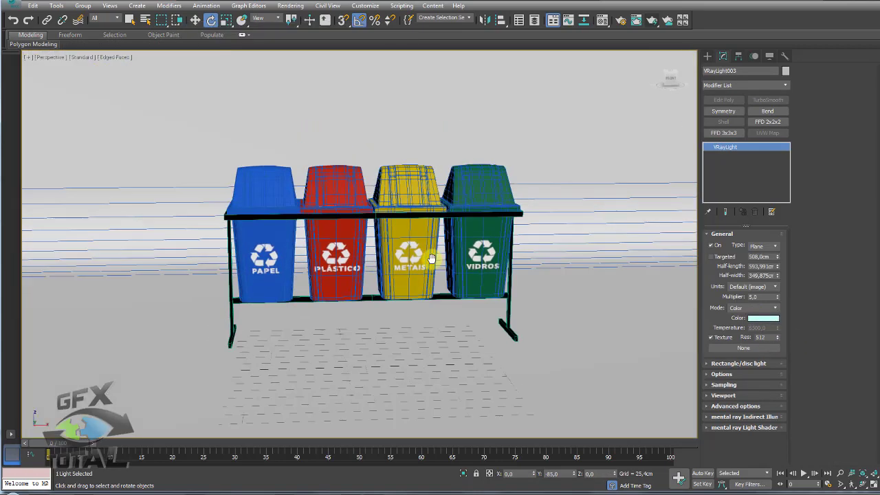
scroll(432, 258, "down", 4)
scroll(440, 251, "down", 1)
scroll(430, 272, "down", 1)
scroll(443, 301, "down", 1)
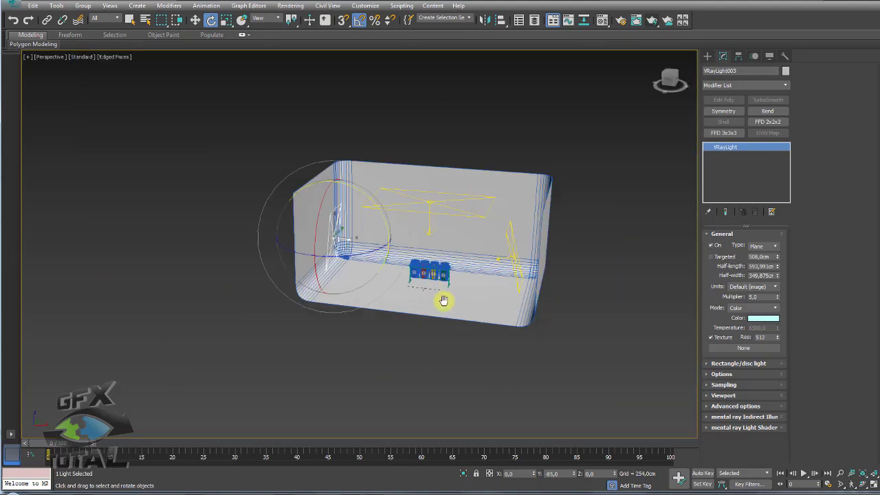
middle_click_drag(443, 300, 385, 280)
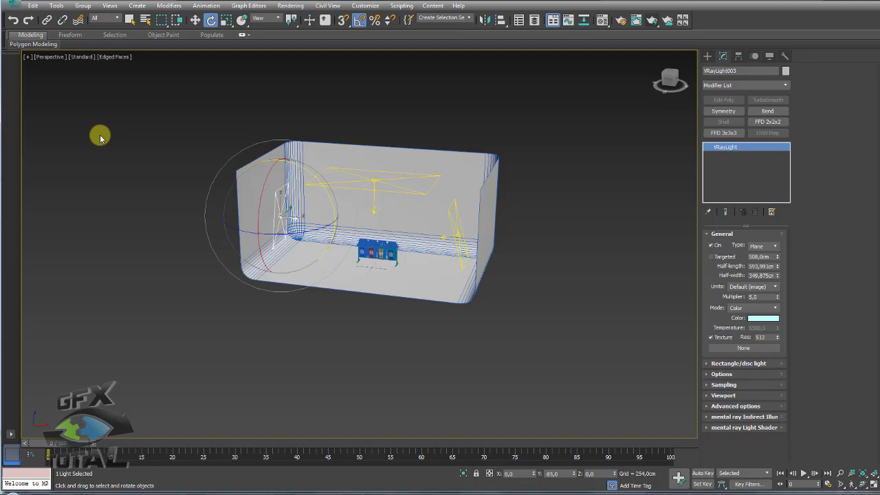
key("shift+f")
scroll(420, 271, "up", 3)
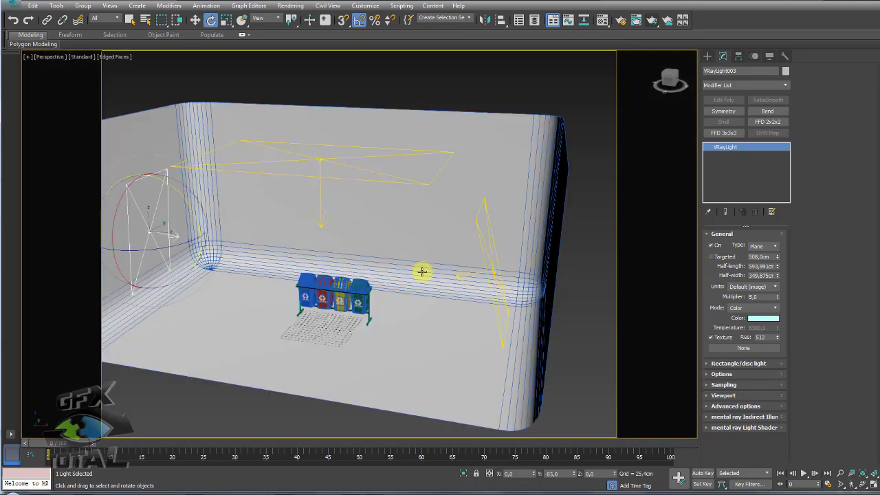
scroll(291, 316, "up", 2)
scroll(291, 316, "up", 3)
scroll(372, 279, "up", 2)
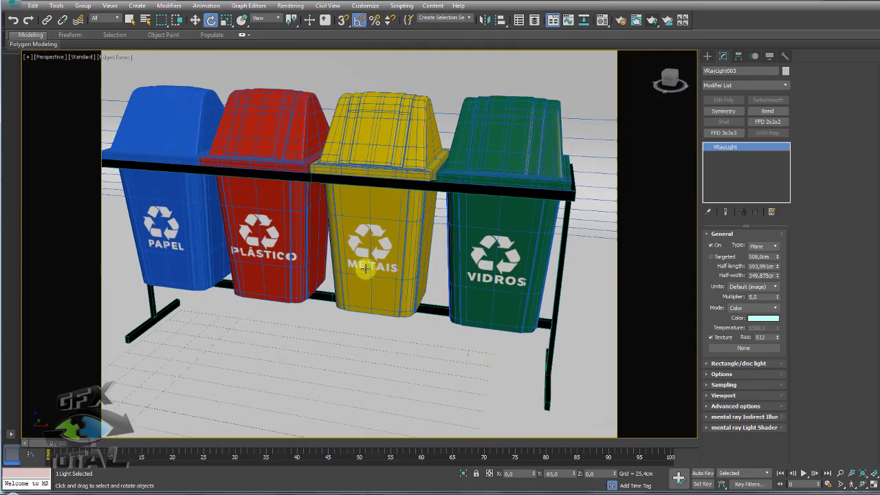
scroll(362, 275, "down", 1)
middle_click_drag(362, 275, 370, 246, "alt")
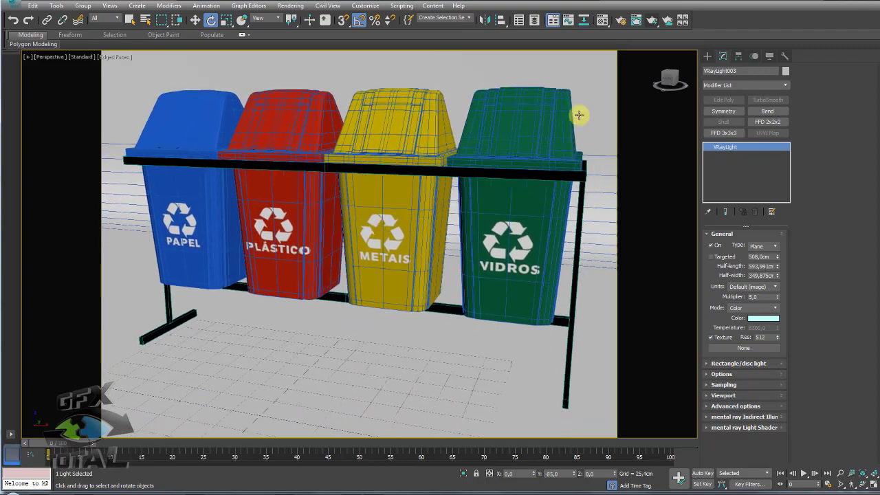
- Render the perspective view of the bins and rack in the V-Ray frame buffer
left_click(654, 21)
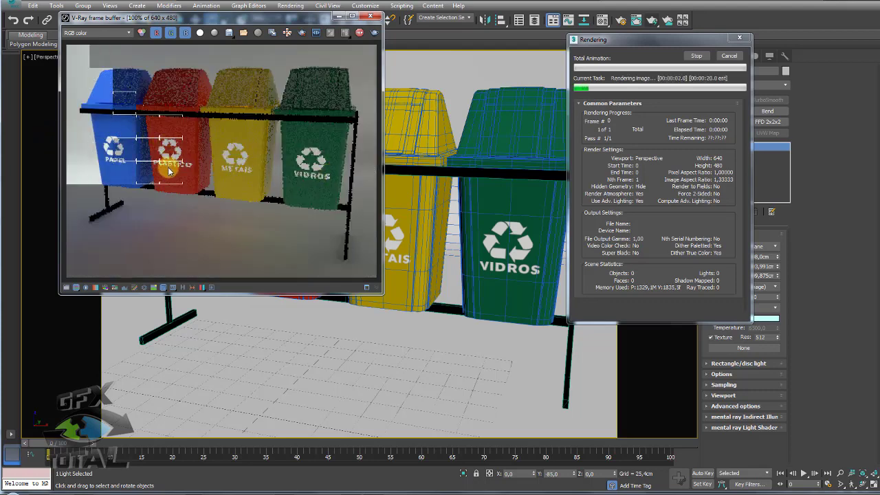
mouse_move(326, 177)
left_mouse_down()
mouse_move(339, 156)
mouse_move(293, 160)
mouse_move(323, 187)
left_mouse_up()
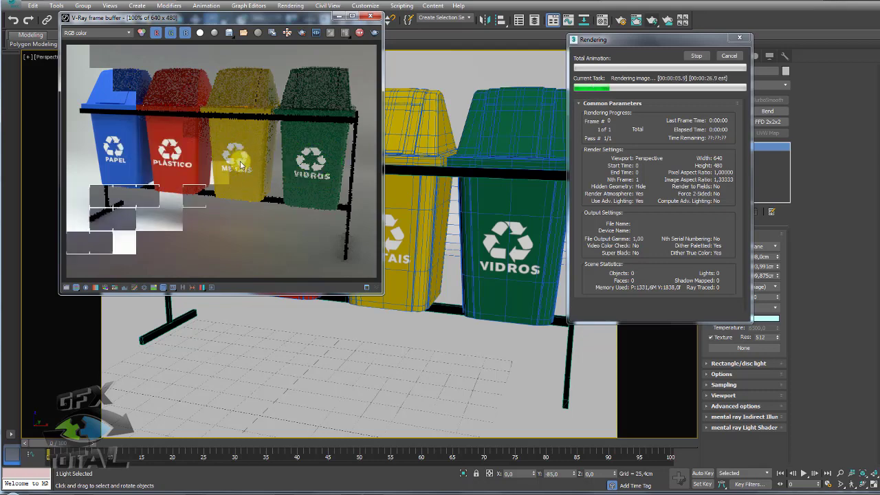